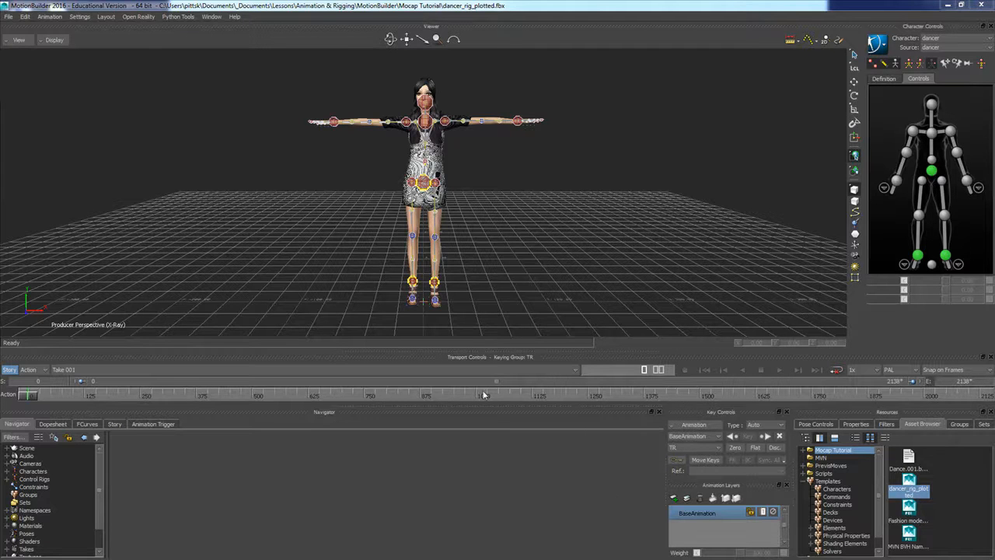
# Find where the dance motion begins on the timeline and set the start frame to 365
pyautogui.moveTo(31, 397); pyautogui.dragTo(197, 422)
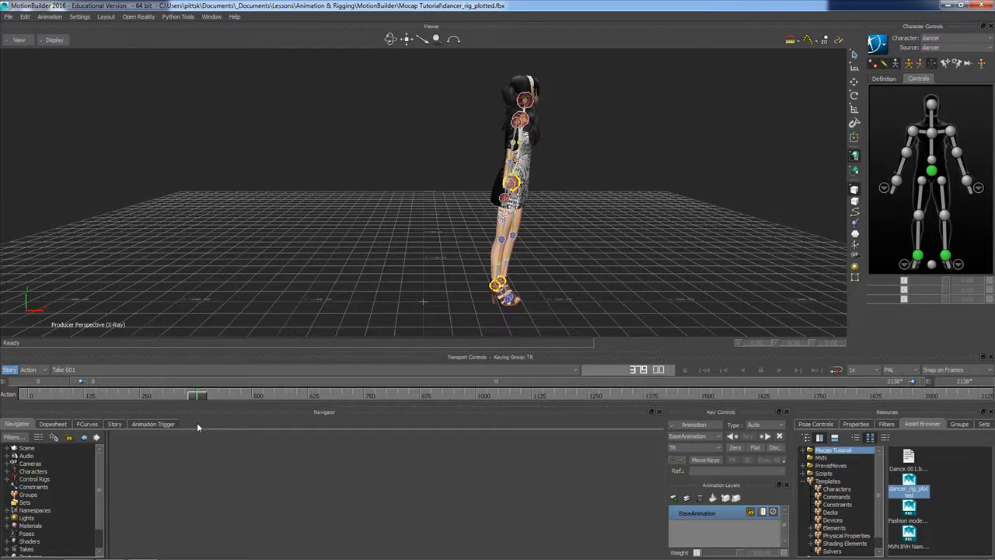
pyautogui.moveTo(482, 238); pyautogui.dragTo(407, 235)
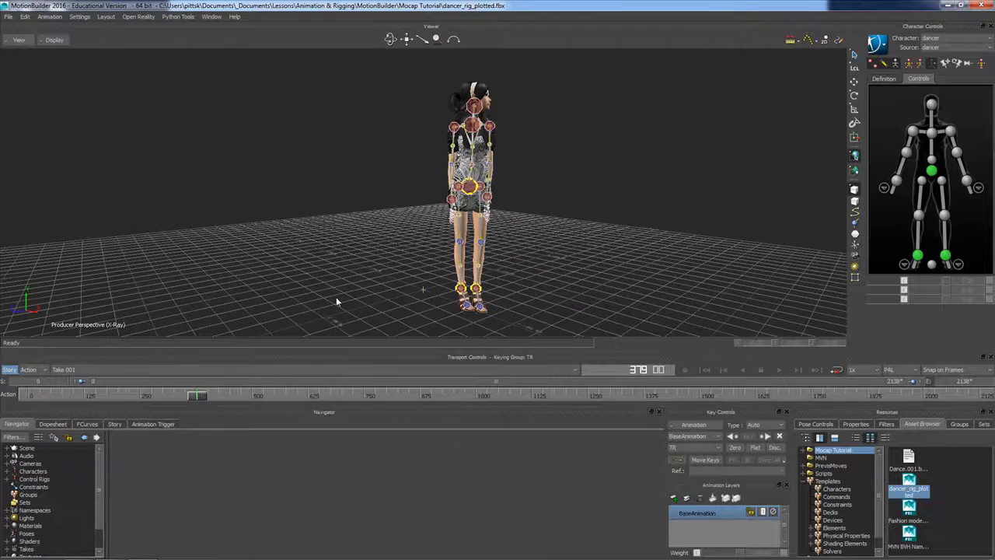
pyautogui.moveTo(197, 395); pyautogui.dragTo(190, 397)
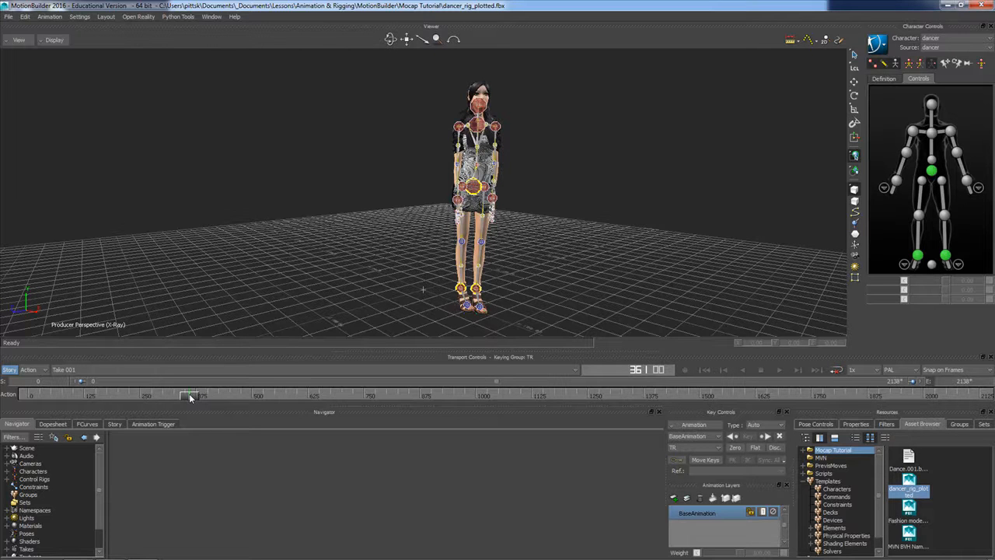
pyautogui.moveTo(189, 396)
pyautogui.mouseDown()
pyautogui.moveTo(231, 400)
pyautogui.moveTo(193, 403)
pyautogui.mouseUp()
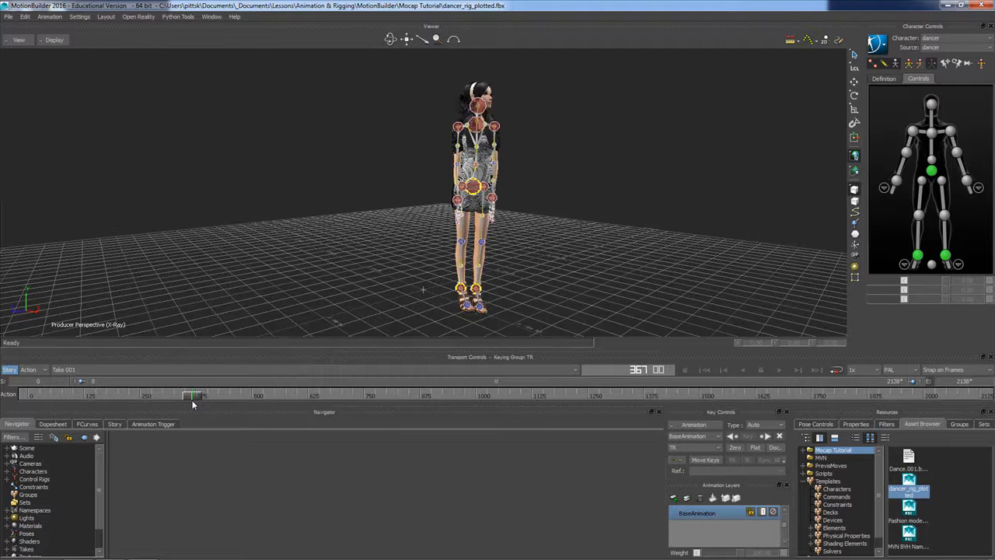
pyautogui.click(48, 381)
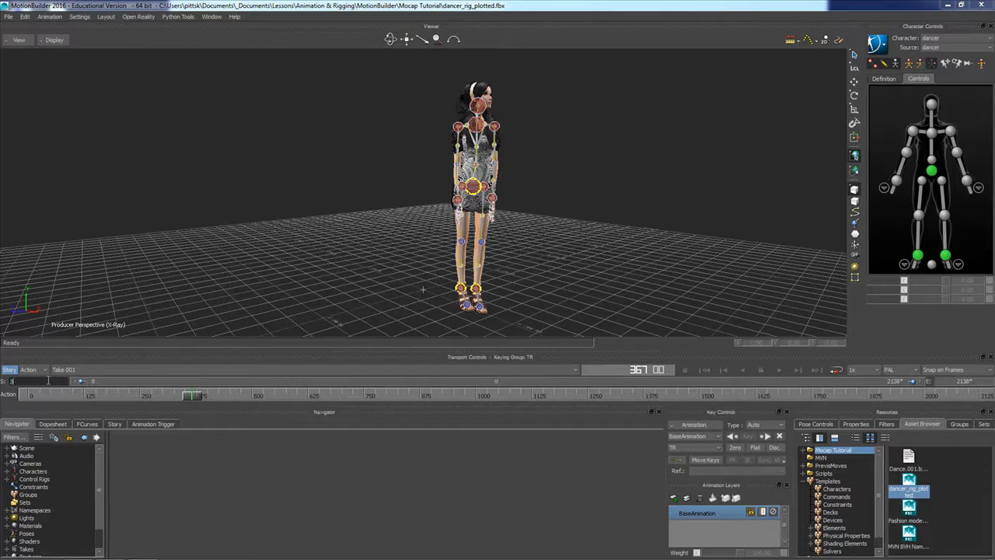
pyautogui.write('365')
pyautogui.press('Return')
# Scrub ahead to find the end of the section and set the end frame to 445
pyautogui.moveTo(31, 397); pyautogui.dragTo(71, 404)
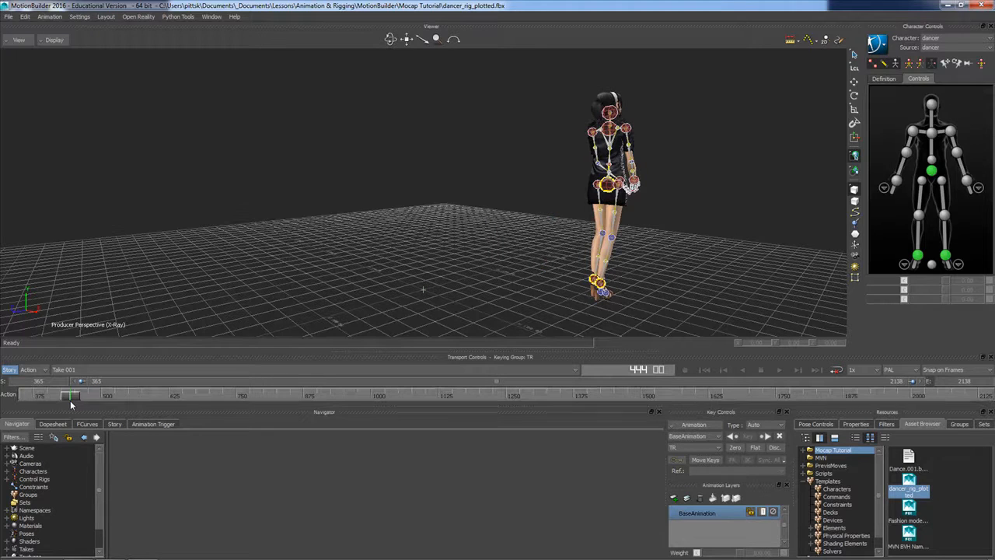
pyautogui.doubleClick(974, 383)
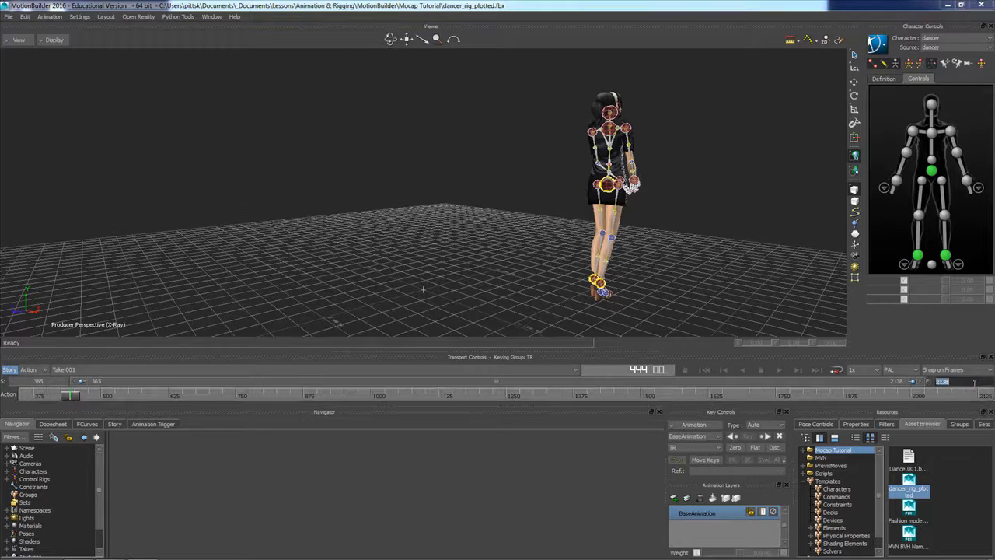
pyautogui.write('445')
pyautogui.press('Return')
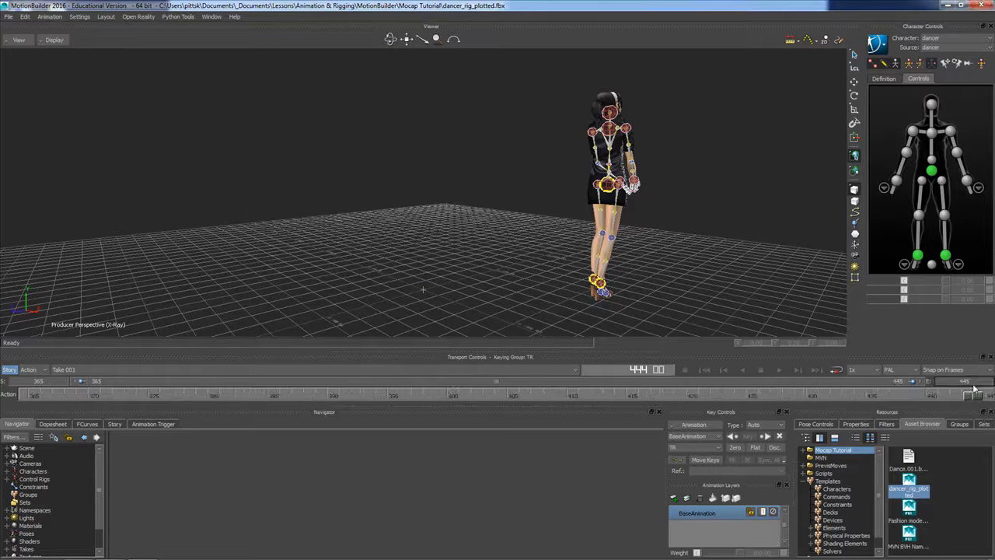
# Turn on looping, play the trimmed range to preview the motion, and return the playhead to frame 365
pyautogui.click(836, 369)
pyautogui.click(779, 370)
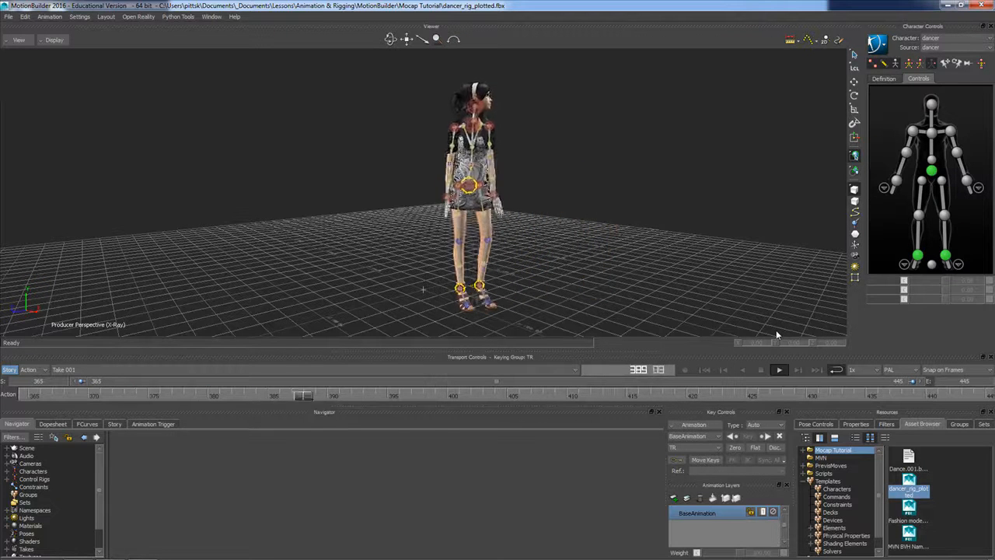
pyautogui.click(761, 371)
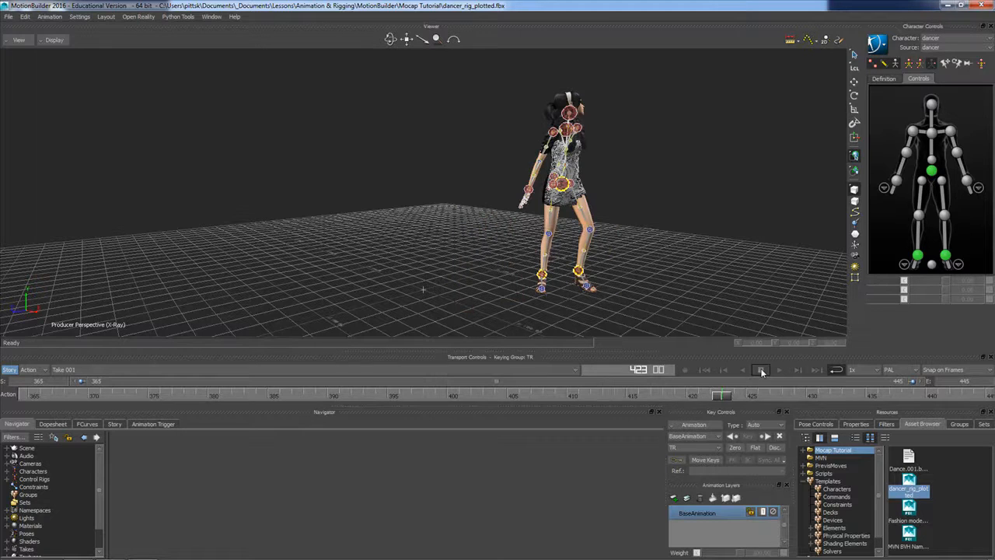
pyautogui.click(685, 370)
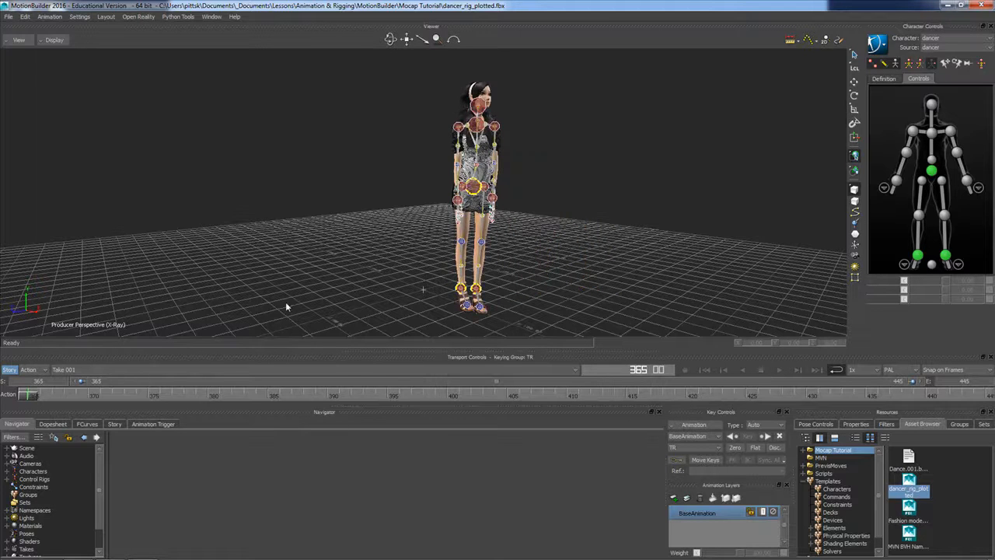
# View the dancer in the Normal and Models Only display modes, ending back in X-Ray mode
pyautogui.keyDown('ctrl'); pyautogui.keyDown('shift'); pyautogui.moveTo(332, 247); pyautogui.dragTo(391, 231); pyautogui.keyUp('shift'); pyautogui.keyUp('ctrl')
pyautogui.scroll(3, 437, 241)
pyautogui.scroll(-1, 437, 235)
pyautogui.scroll(-1, 436, 233)
pyautogui.hotkey('ctrl', 'x')
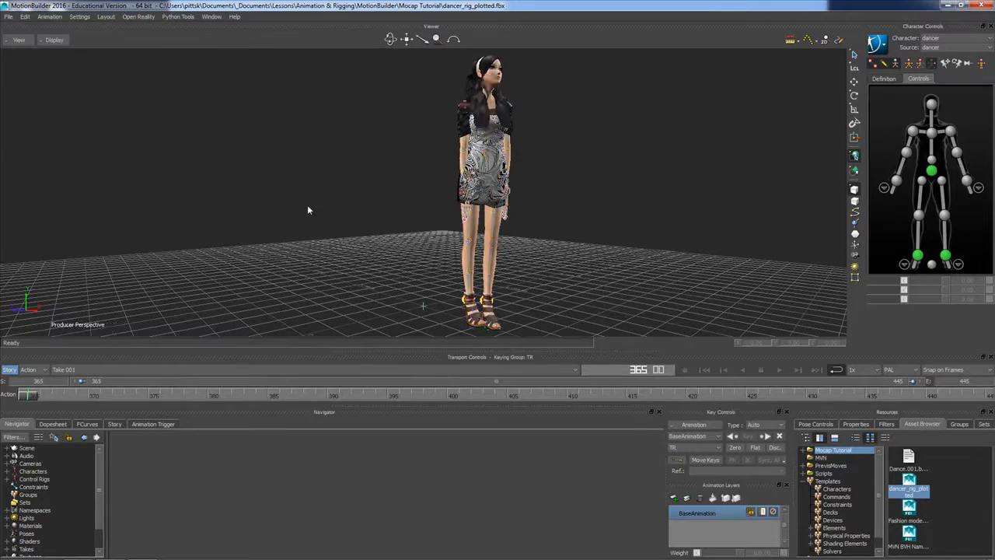
pyautogui.hotkey('ctrl', 'a')
pyautogui.moveTo(386, 225)
pyautogui.keyDown('ctrl'); pyautogui.keyDown('shift'); pyautogui.mouseDown()
pyautogui.moveTo(444, 241)
pyautogui.moveTo(462, 233)
pyautogui.moveTo(327, 230)
pyautogui.moveTo(389, 232)
pyautogui.mouseUp(); pyautogui.keyUp('shift'); pyautogui.keyUp('ctrl')
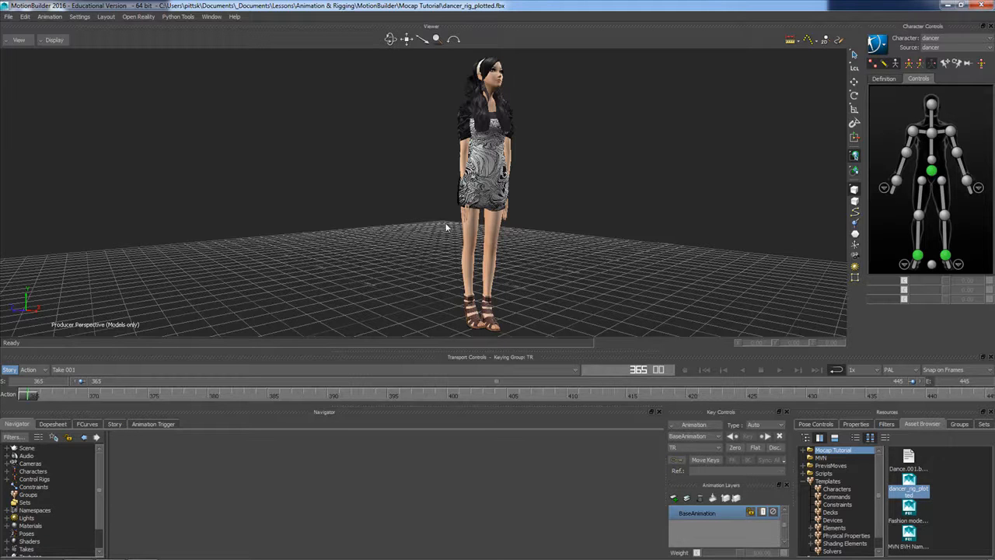
pyautogui.keyDown('ctrl'); pyautogui.keyDown('shift'); pyautogui.moveTo(507, 224); pyautogui.dragTo(530, 227); pyautogui.keyUp('shift'); pyautogui.keyUp('ctrl')
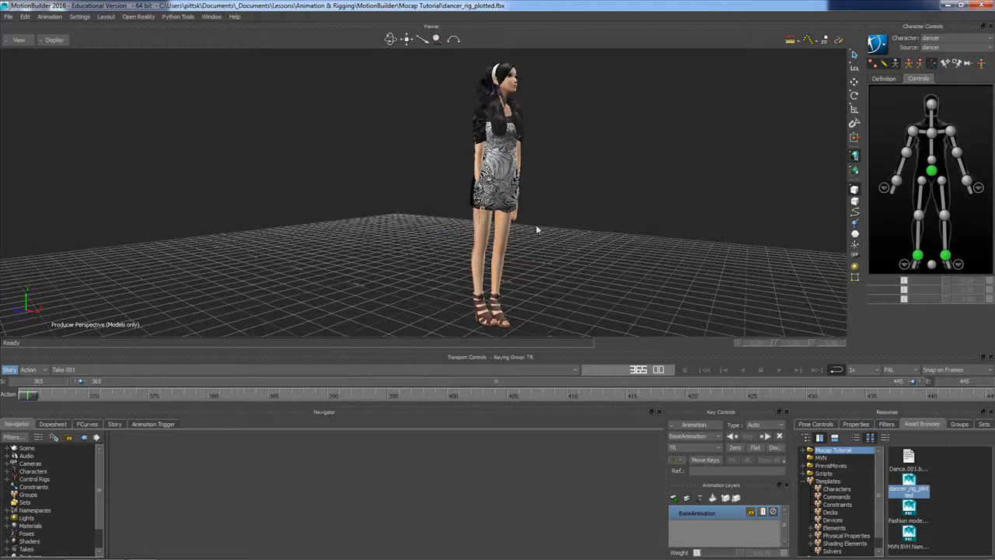
pyautogui.hotkey('ctrl', 'a')
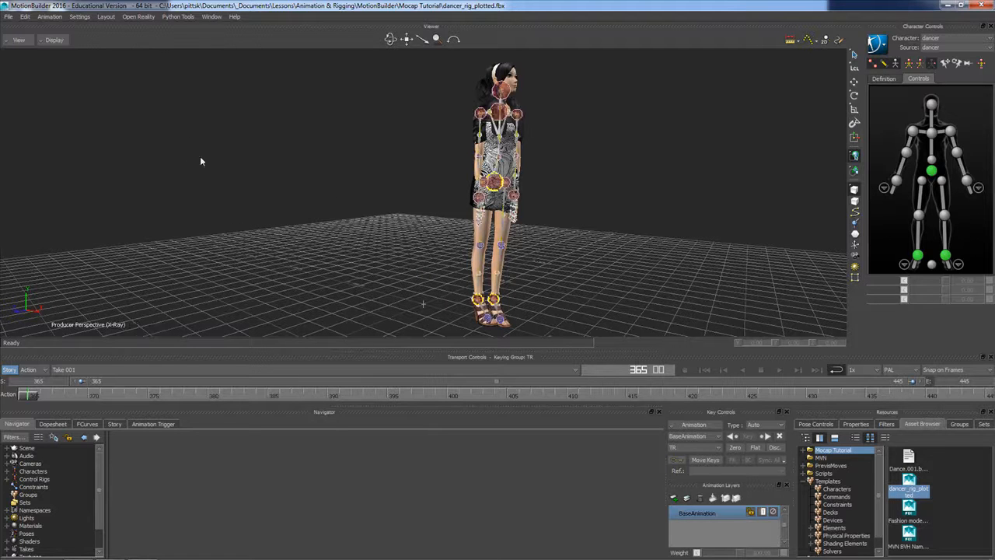
# Select the hips effector, add a new animation layer, and switch the keying mode to Full Body
pyautogui.click(492, 183)
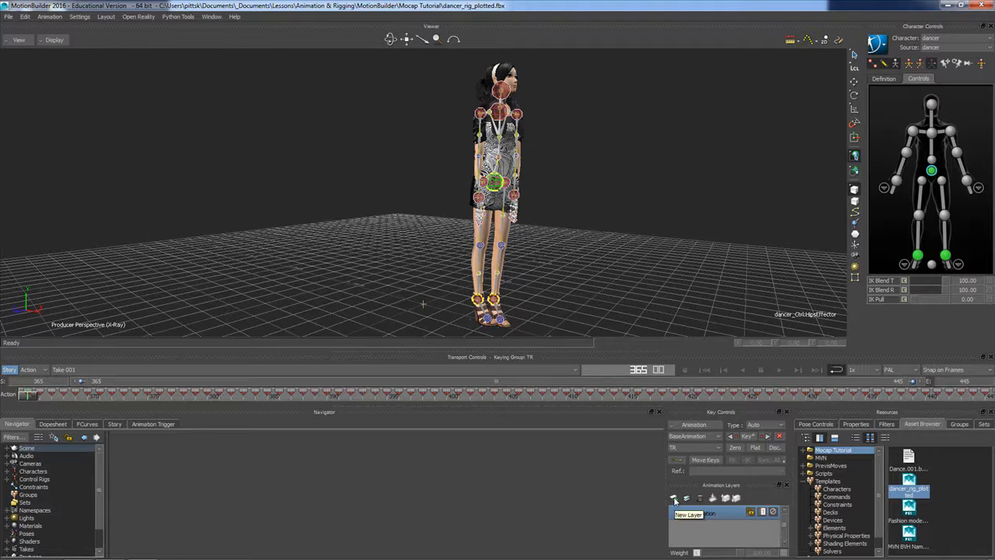
pyautogui.click(674, 498)
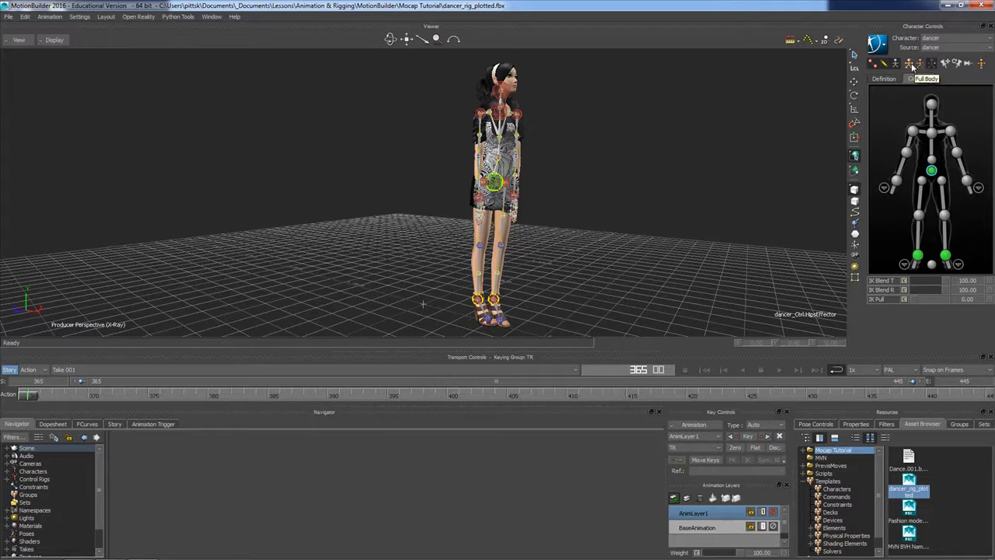
pyautogui.click(911, 64)
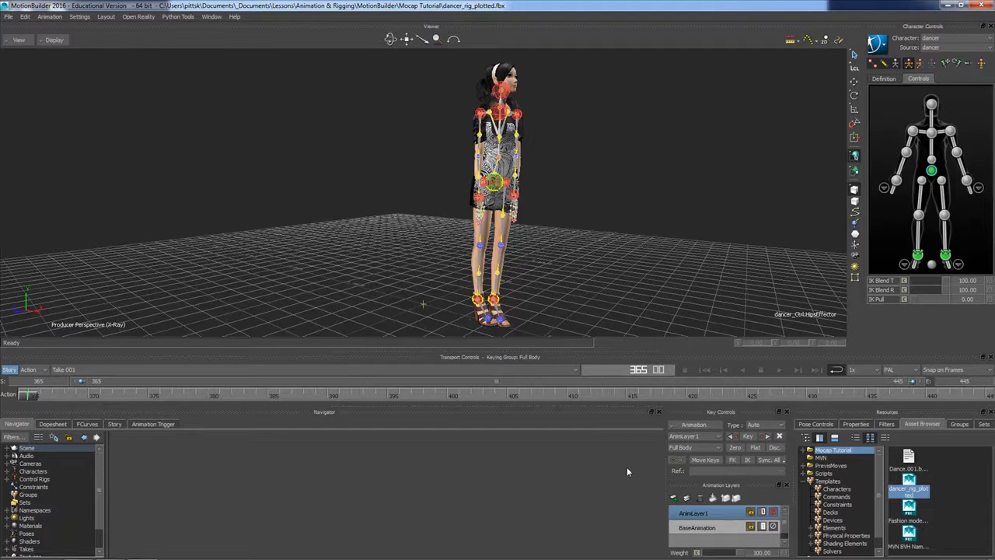
# Rename the new animation layer as PostureAdjust
pyautogui.rightClick(695, 517)
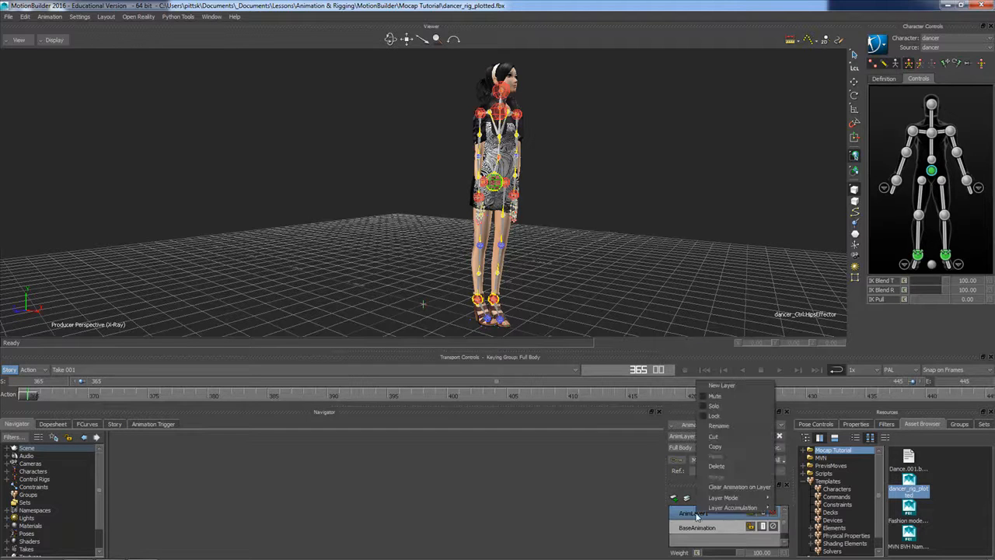
pyautogui.click(726, 427)
pyautogui.write('PostureAdjust')
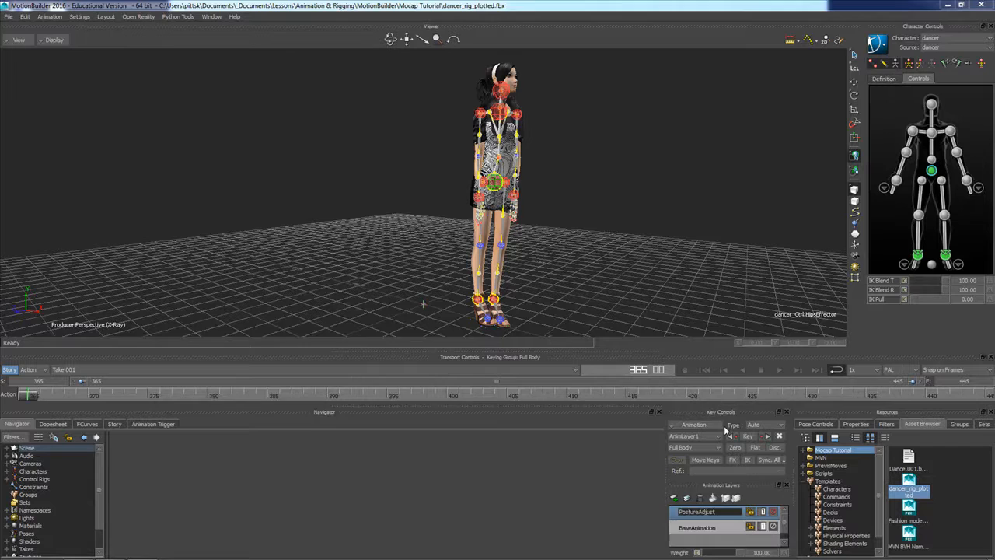
pyautogui.press('Return')
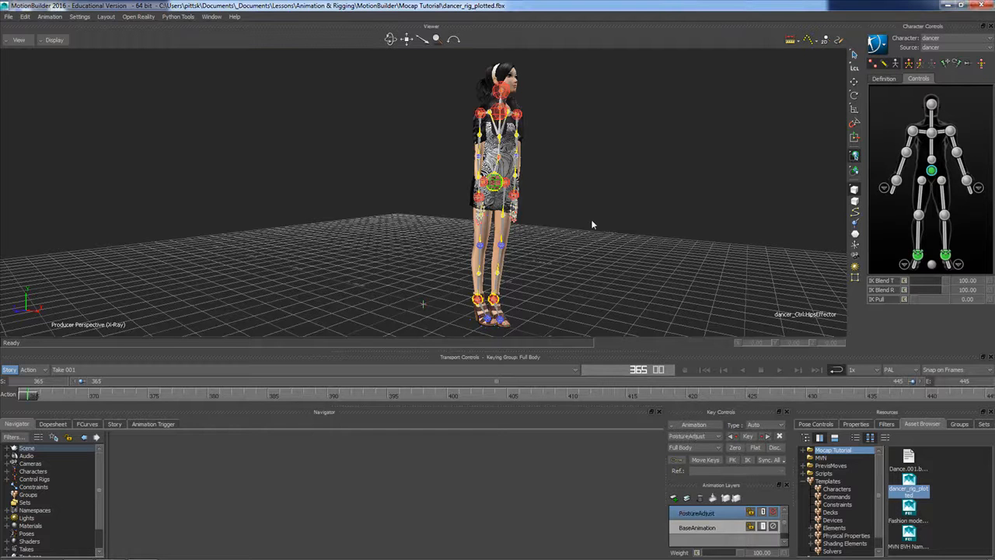
# Check the feet against the floor and lower the hips effector to about Y 93.63 so the knees bend
pyautogui.keyDown('ctrl'); pyautogui.keyDown('shift'); pyautogui.moveTo(542, 288); pyautogui.dragTo(495, 206); pyautogui.keyUp('shift'); pyautogui.keyUp('ctrl')
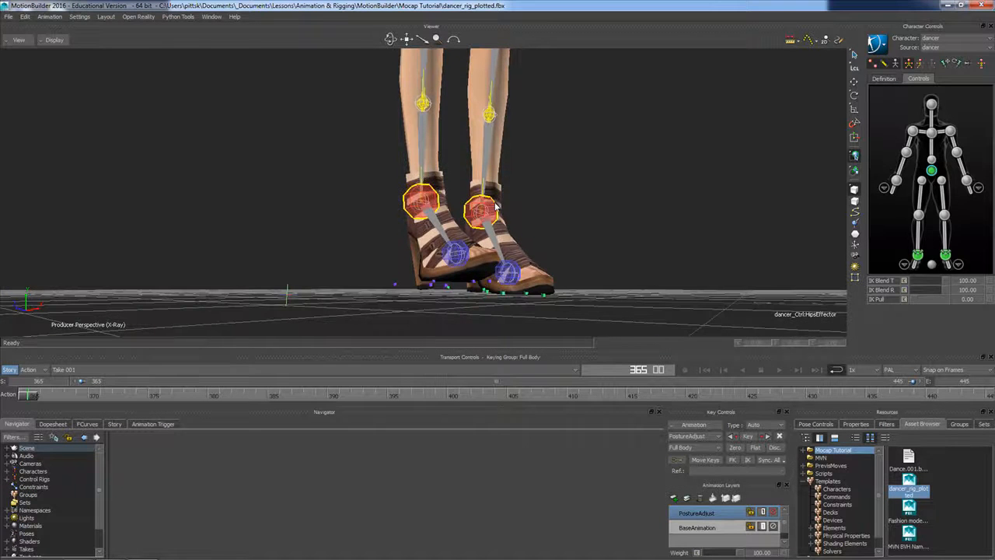
pyautogui.keyDown('ctrl'); pyautogui.keyDown('shift'); pyautogui.moveTo(467, 250); pyautogui.dragTo(475, 255); pyautogui.keyUp('shift'); pyautogui.keyUp('ctrl')
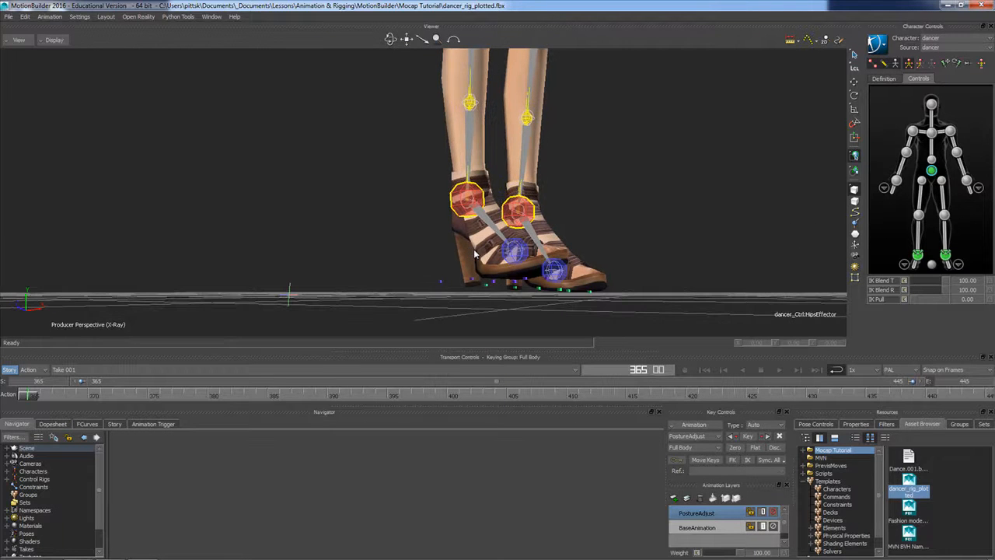
pyautogui.click(475, 254)
pyautogui.click(588, 228)
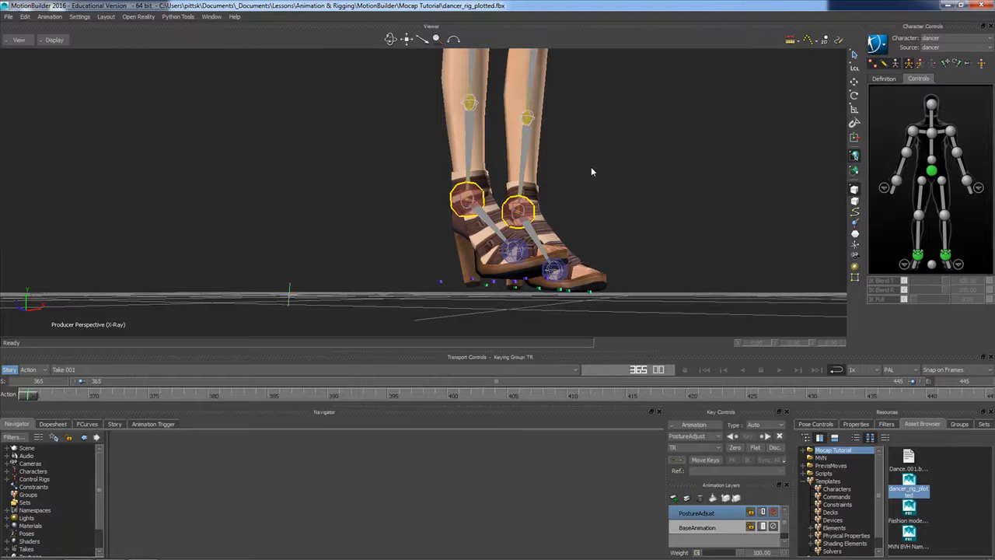
pyautogui.scroll(-5, 597, 169)
pyautogui.keyDown('ctrl'); pyautogui.keyDown('shift'); pyautogui.moveTo(520, 142); pyautogui.dragTo(527, 178); pyautogui.keyUp('shift'); pyautogui.keyUp('ctrl')
pyautogui.click(470, 76)
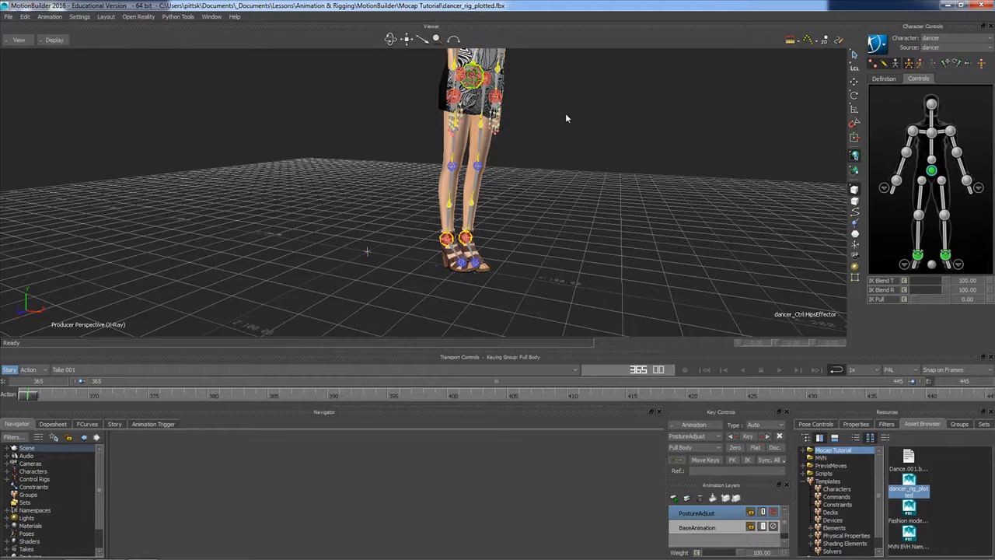
pyautogui.click(854, 82)
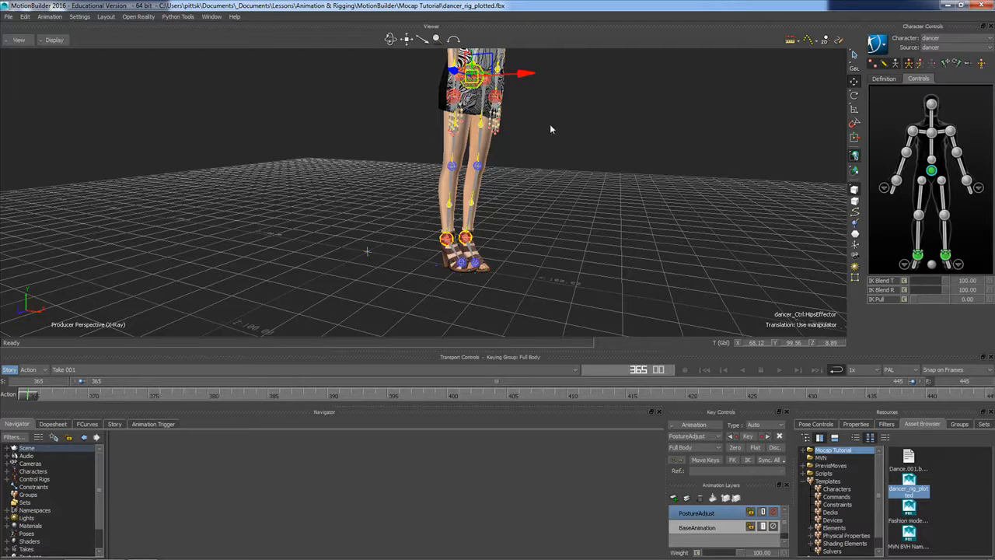
pyautogui.keyDown('alt'); pyautogui.moveTo(551, 127); pyautogui.dragTo(549, 136, button='middle'); pyautogui.keyUp('alt')
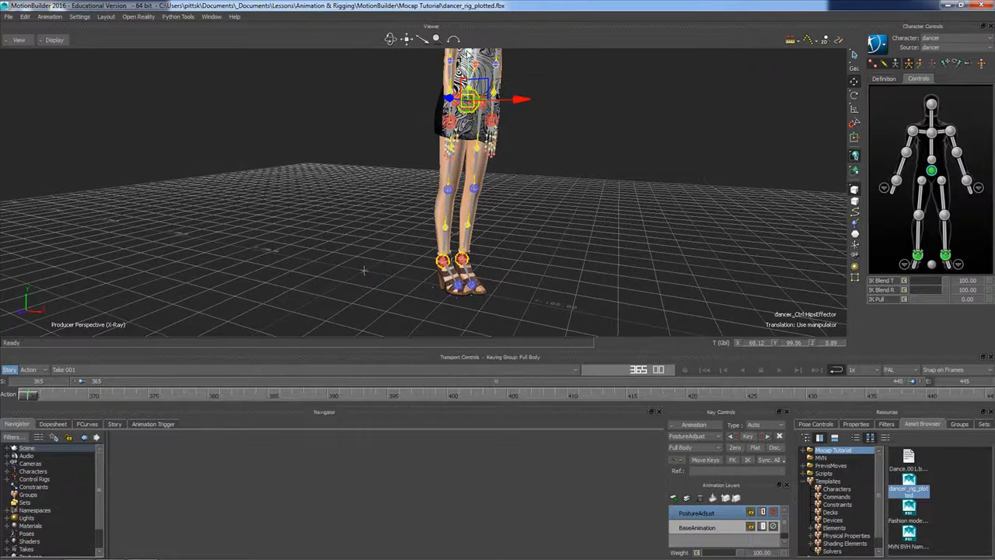
pyautogui.moveTo(467, 52); pyautogui.dragTo(468, 63)
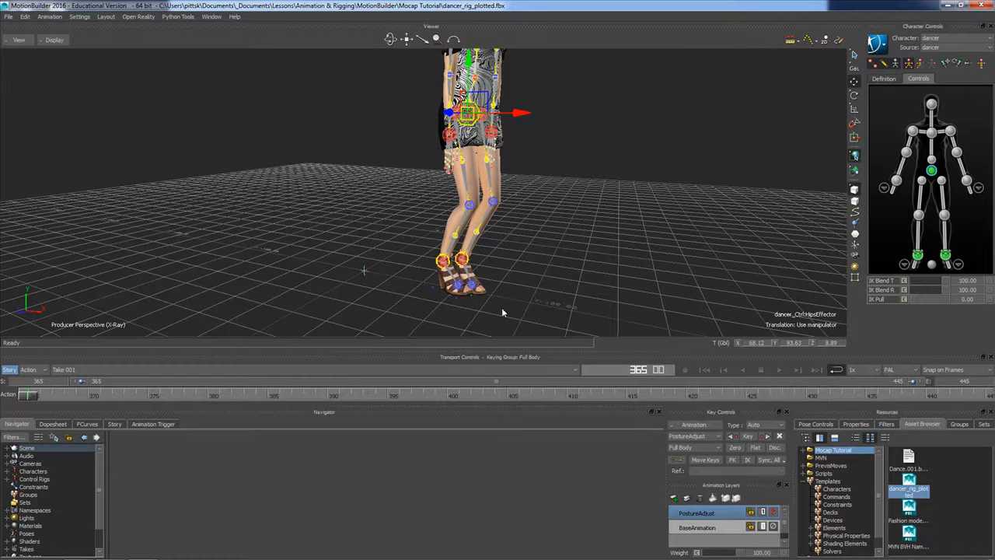
# Select the right ankle effector and lower it to about Y 14.8 to bring the foot down to the floor
pyautogui.click(419, 253)
pyautogui.press('f')
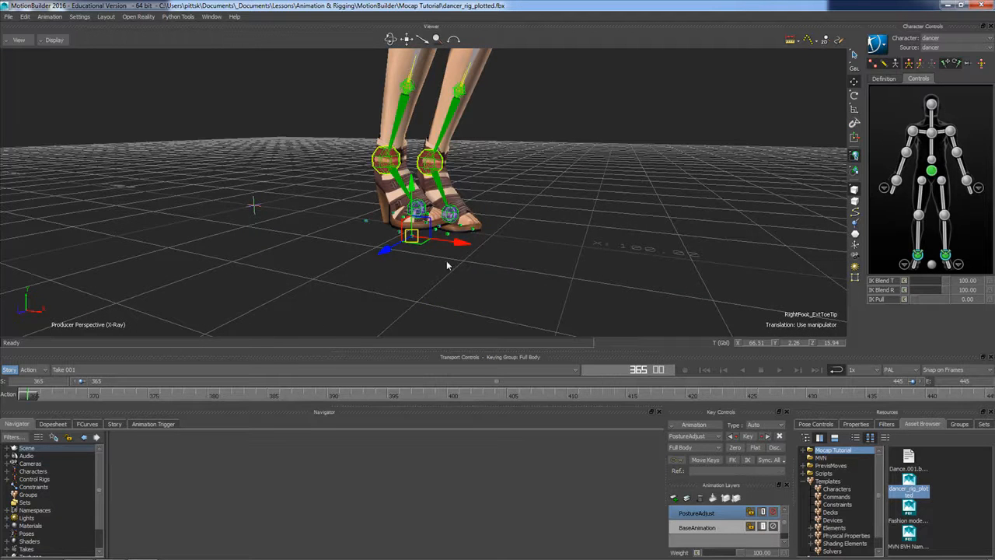
pyautogui.click(541, 235)
pyautogui.keyDown('ctrl'); pyautogui.keyDown('shift'); pyautogui.moveTo(446, 265); pyautogui.dragTo(436, 254); pyautogui.keyUp('shift'); pyautogui.keyUp('ctrl')
pyautogui.click(387, 162)
pyautogui.keyDown('ctrl'); pyautogui.keyDown('shift'); pyautogui.moveTo(381, 224); pyautogui.dragTo(399, 155); pyautogui.keyUp('shift'); pyautogui.keyUp('ctrl')
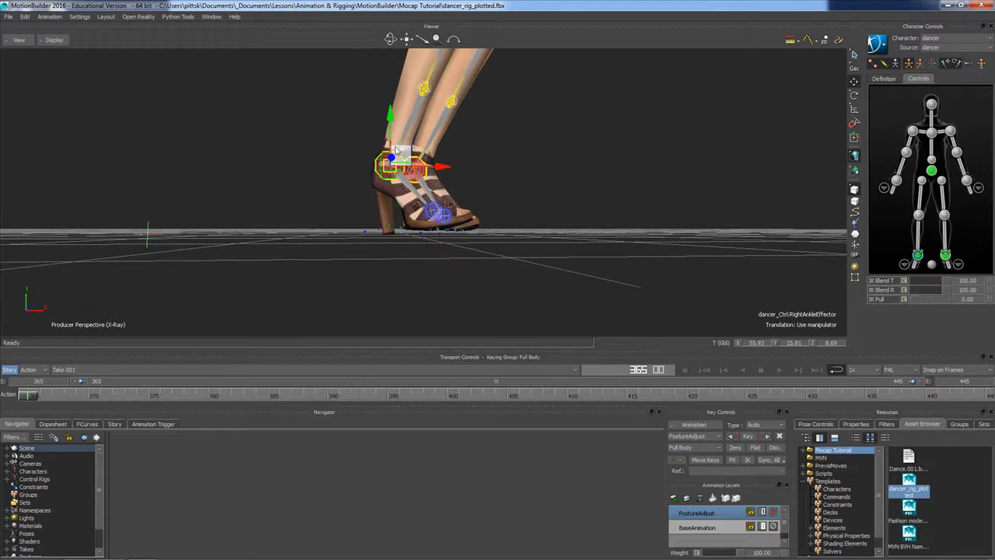
pyautogui.moveTo(391, 115); pyautogui.dragTo(391, 122)
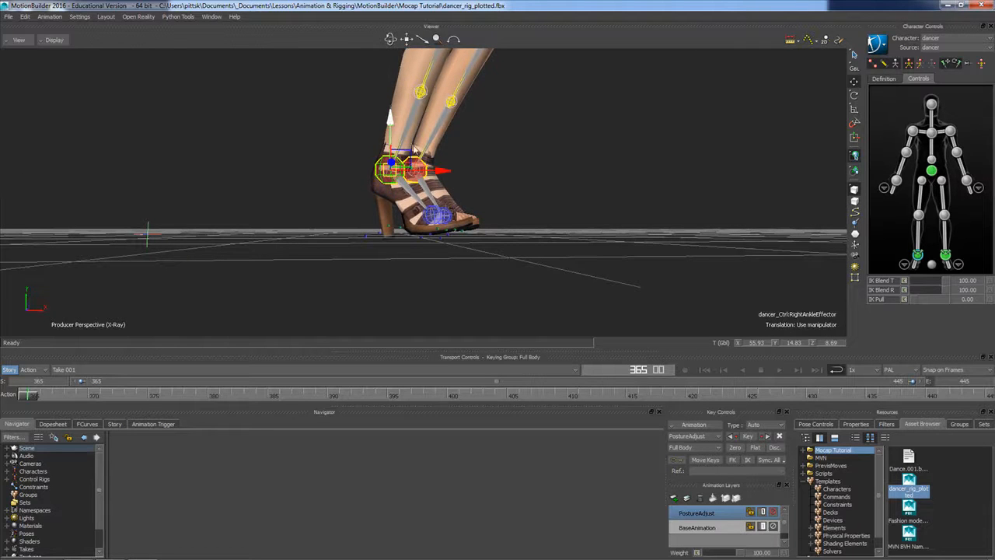
# Rotate the right ankle effector in local space so the shoe sole sits flat on the floor
pyautogui.moveTo(506, 201)
pyautogui.keyDown('ctrl'); pyautogui.keyDown('shift'); pyautogui.mouseDown()
pyautogui.moveTo(484, 204)
pyautogui.moveTo(510, 207)
pyautogui.moveTo(494, 207)
pyautogui.mouseUp(); pyautogui.keyUp('shift'); pyautogui.keyUp('ctrl')
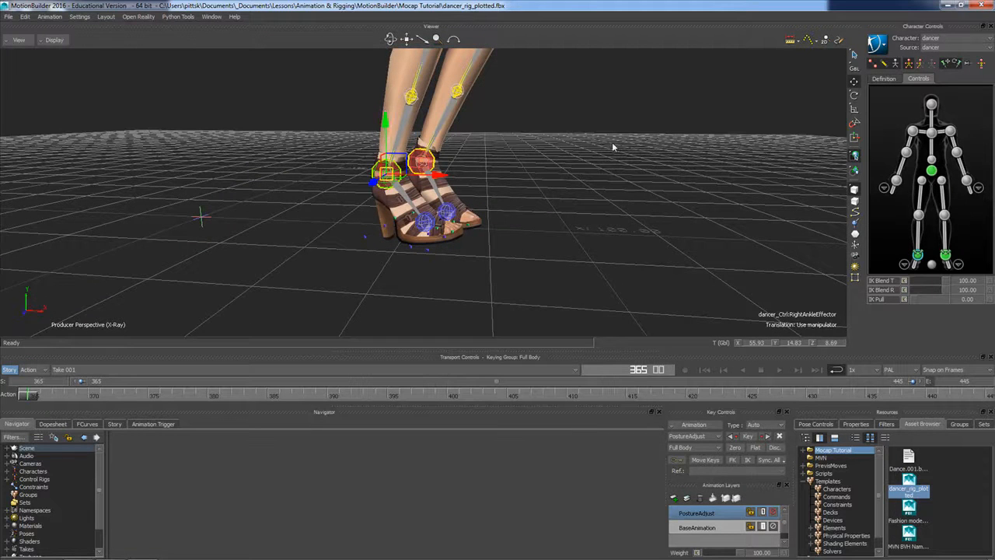
pyautogui.click(857, 69)
pyautogui.click(867, 75)
pyautogui.click(855, 94)
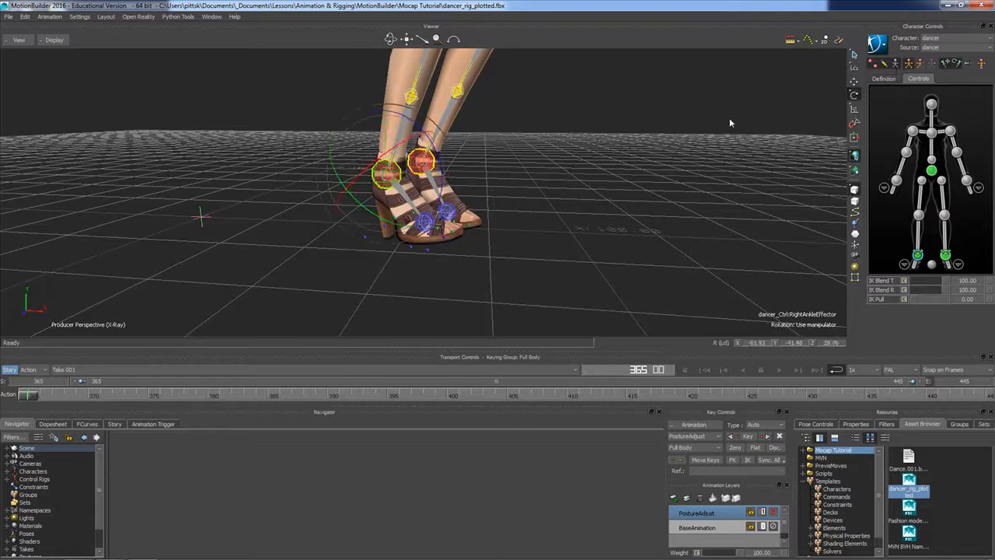
pyautogui.moveTo(546, 224)
pyautogui.keyDown('ctrl'); pyautogui.keyDown('shift'); pyautogui.mouseDown()
pyautogui.moveTo(524, 244)
pyautogui.moveTo(544, 231)
pyautogui.mouseUp(); pyautogui.keyUp('shift'); pyautogui.keyUp('ctrl')
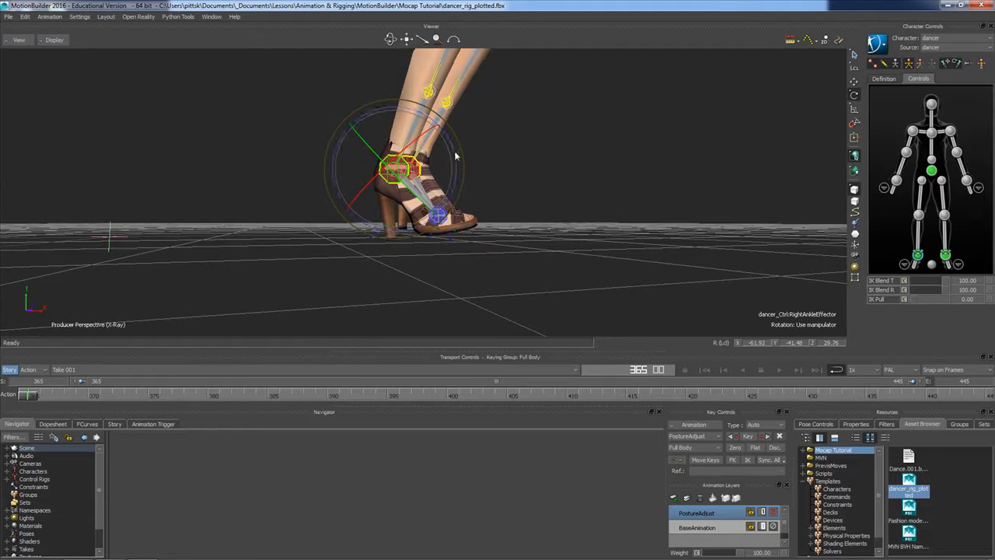
pyautogui.moveTo(457, 155); pyautogui.dragTo(459, 155)
pyautogui.keyDown('ctrl'); pyautogui.keyDown('shift'); pyautogui.moveTo(473, 203); pyautogui.dragTo(398, 215); pyautogui.keyUp('shift'); pyautogui.keyUp('ctrl')
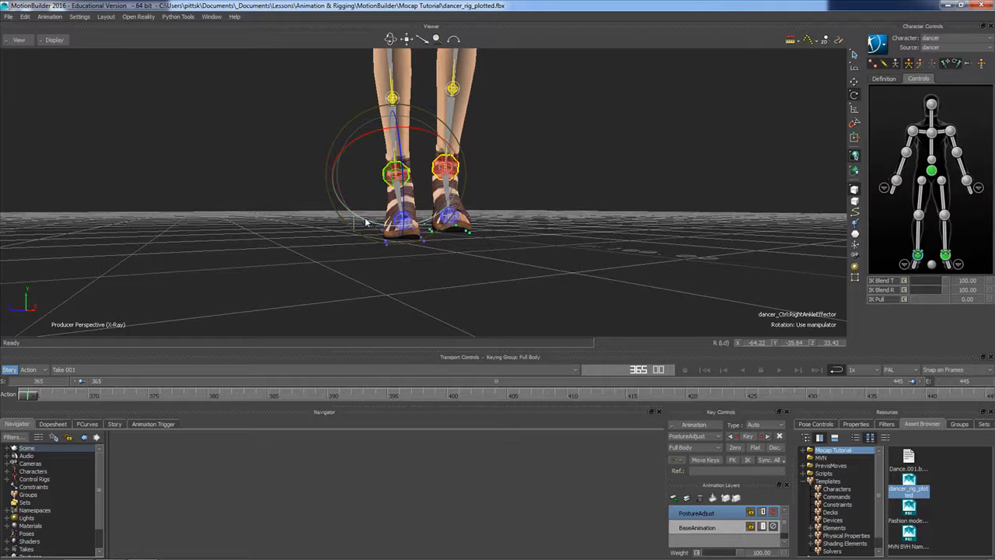
pyautogui.moveTo(365, 222); pyautogui.dragTo(437, 217)
# Raise the right ankle effector in global space to about Y 15.69 so the shoe rests on the floor plane
pyautogui.click(439, 218)
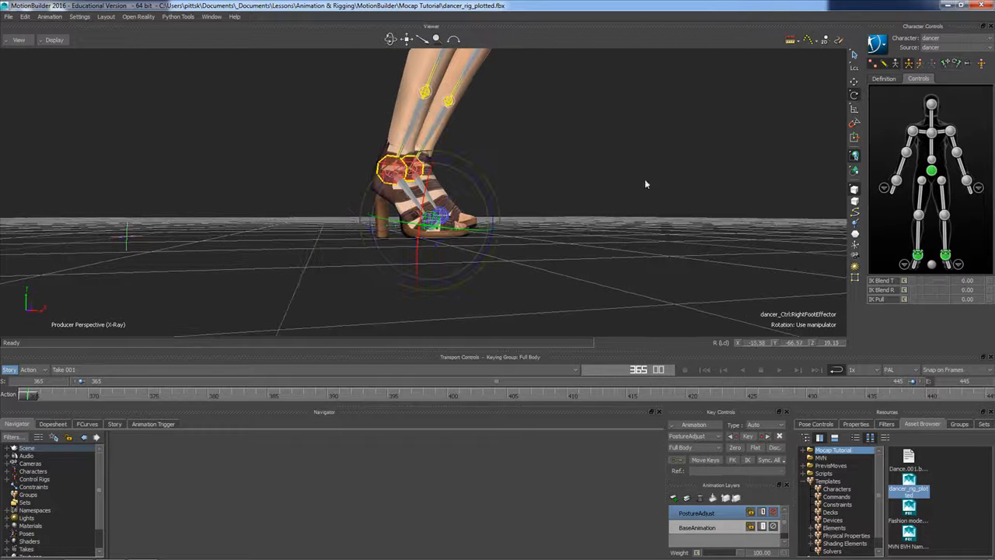
pyautogui.click(854, 82)
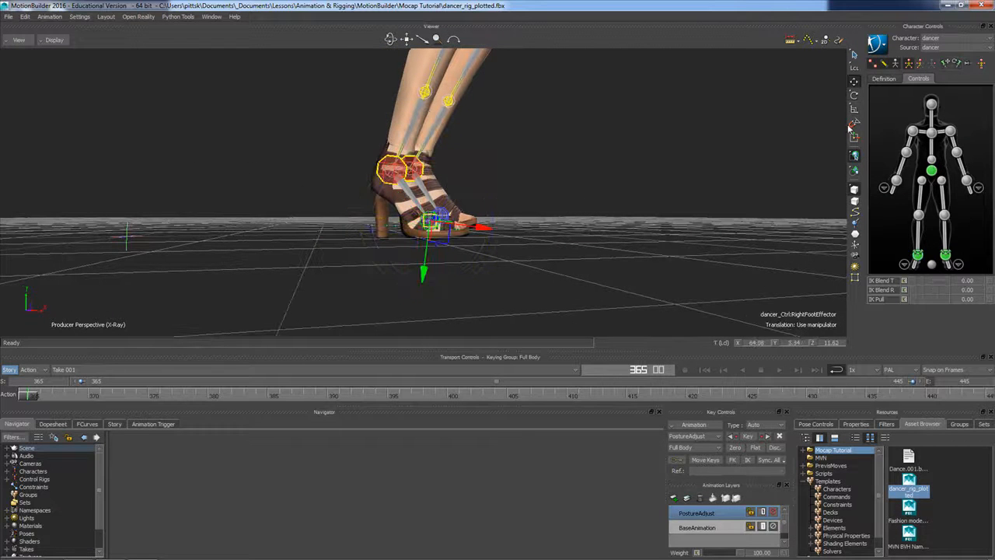
pyautogui.click(854, 68)
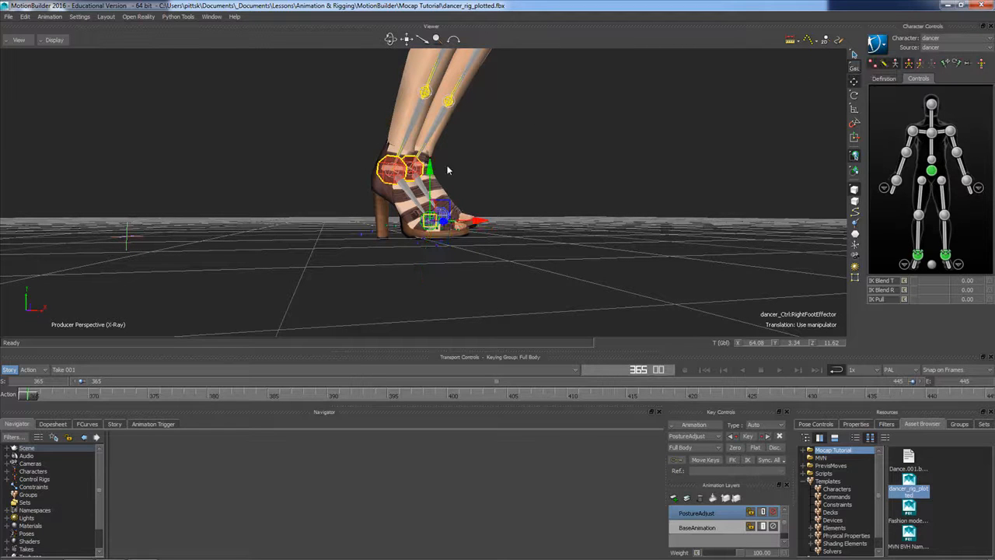
pyautogui.click(398, 170)
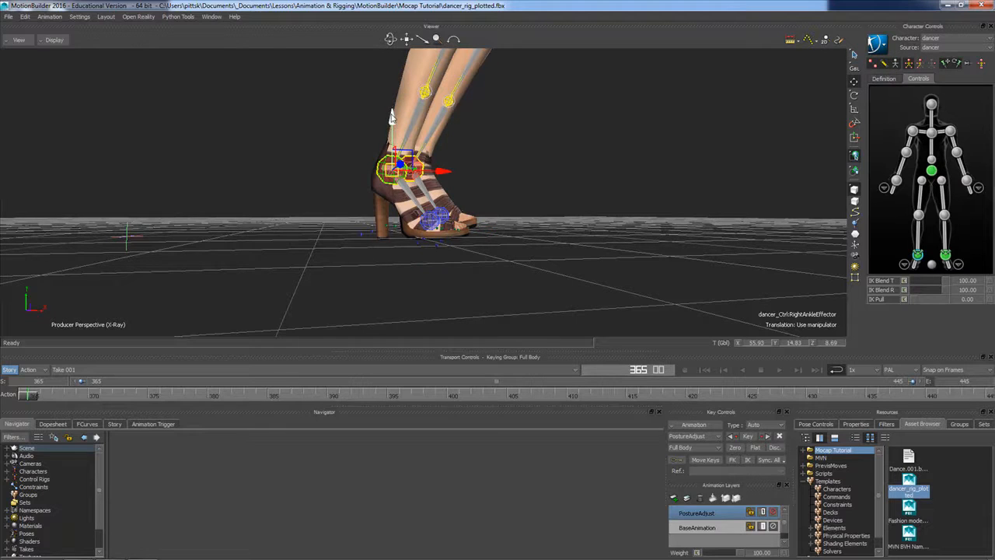
pyautogui.keyDown('ctrl'); pyautogui.keyDown('shift'); pyautogui.moveTo(392, 171); pyautogui.dragTo(393, 165); pyautogui.keyUp('shift'); pyautogui.keyUp('ctrl')
pyautogui.moveTo(393, 113); pyautogui.dragTo(393, 113)
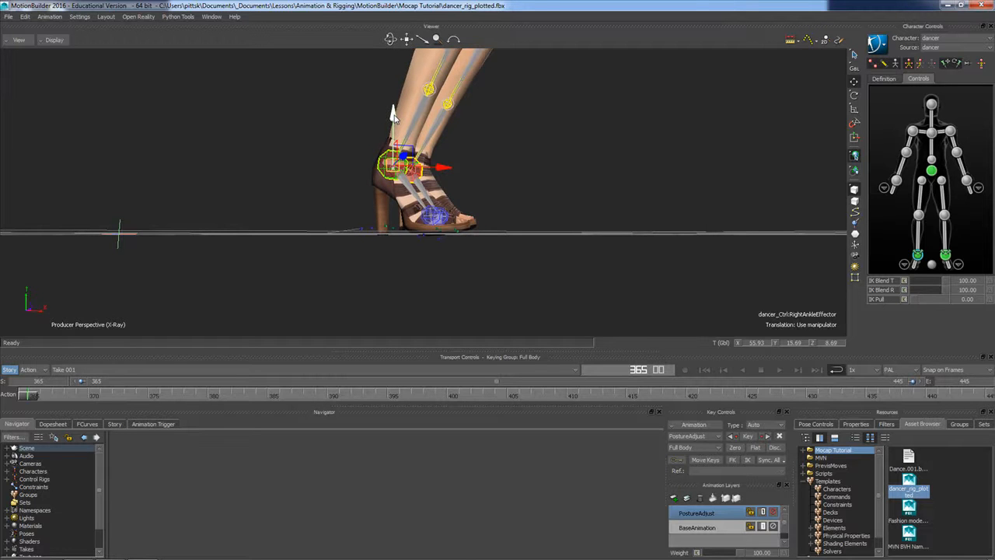
# Select the left ankle effector and lower it to about Y 15.09 to bring the left foot to the floor
pyautogui.keyDown('ctrl'); pyautogui.keyDown('shift'); pyautogui.moveTo(487, 192); pyautogui.dragTo(411, 195); pyautogui.keyUp('shift'); pyautogui.keyUp('ctrl')
pyautogui.click(411, 195)
pyautogui.click(488, 170)
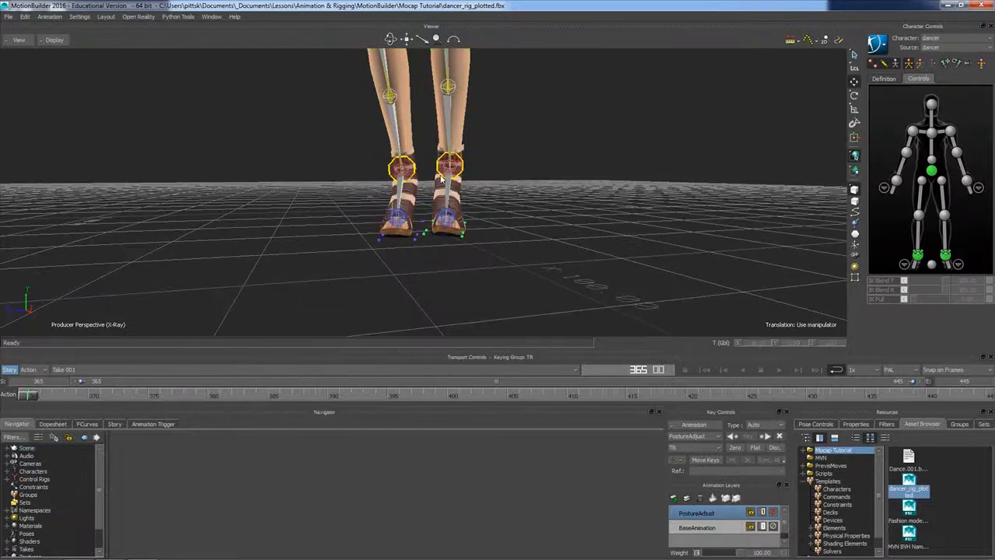
pyautogui.click(461, 135)
pyautogui.click(501, 143)
pyautogui.click(461, 170)
pyautogui.keyDown('ctrl'); pyautogui.keyDown('shift'); pyautogui.moveTo(476, 202); pyautogui.dragTo(615, 233); pyautogui.keyUp('shift'); pyautogui.keyUp('ctrl')
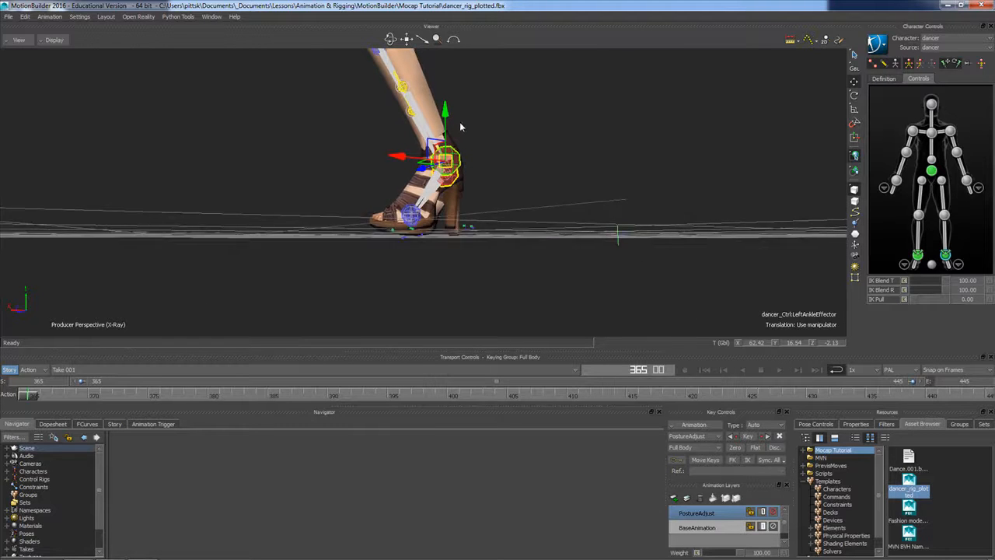
pyautogui.moveTo(449, 114); pyautogui.dragTo(453, 119)
# Rotate the left ankle effector in local space to about X -66.15, Y -31.57, Z 27.11
pyautogui.keyDown('ctrl'); pyautogui.keyDown('shift'); pyautogui.moveTo(465, 199); pyautogui.dragTo(542, 211); pyautogui.keyUp('shift'); pyautogui.keyUp('ctrl')
pyautogui.click(854, 95)
pyautogui.click(854, 67)
pyautogui.click(865, 74)
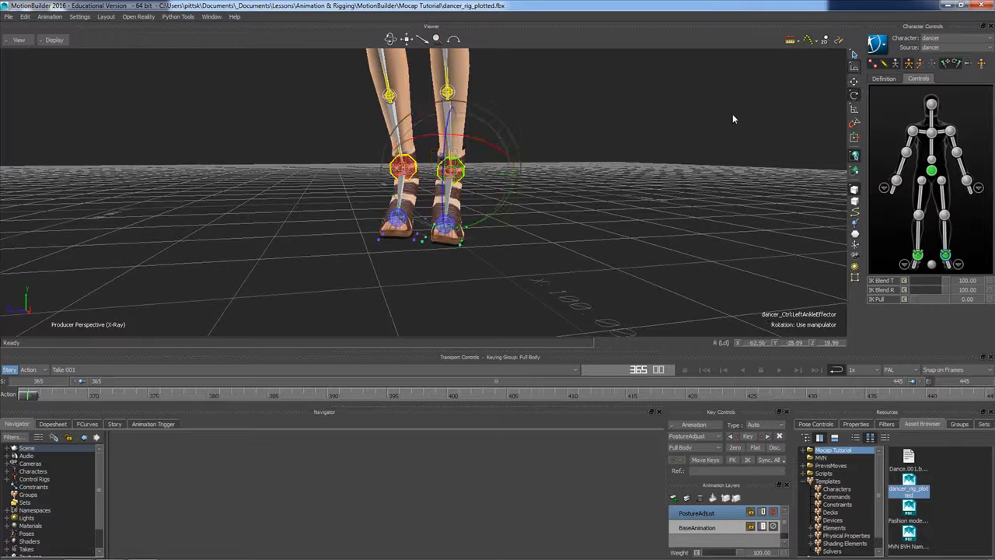
pyautogui.moveTo(502, 205); pyautogui.dragTo(494, 224)
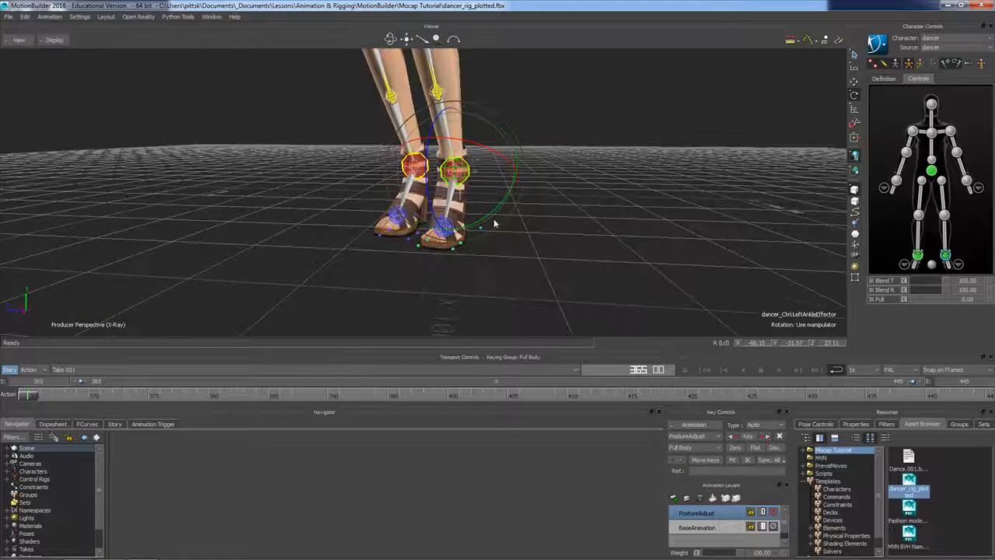
# Select the hips effector and raise it in global translation to about Y 97.51 to straighten the legs
pyautogui.click(855, 81)
pyautogui.click(855, 67)
pyautogui.keyDown('ctrl'); pyautogui.moveTo(685, 132); pyautogui.dragTo(566, 146); pyautogui.keyUp('ctrl')
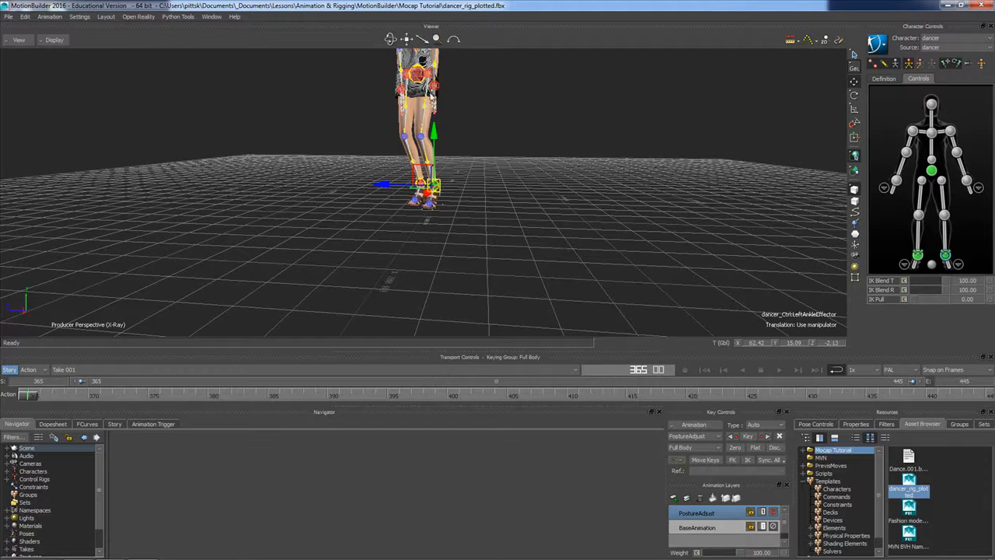
pyautogui.click(418, 75)
pyautogui.keyDown('ctrl'); pyautogui.keyDown('shift'); pyautogui.moveTo(496, 130); pyautogui.dragTo(566, 197); pyautogui.keyUp('shift'); pyautogui.keyUp('ctrl')
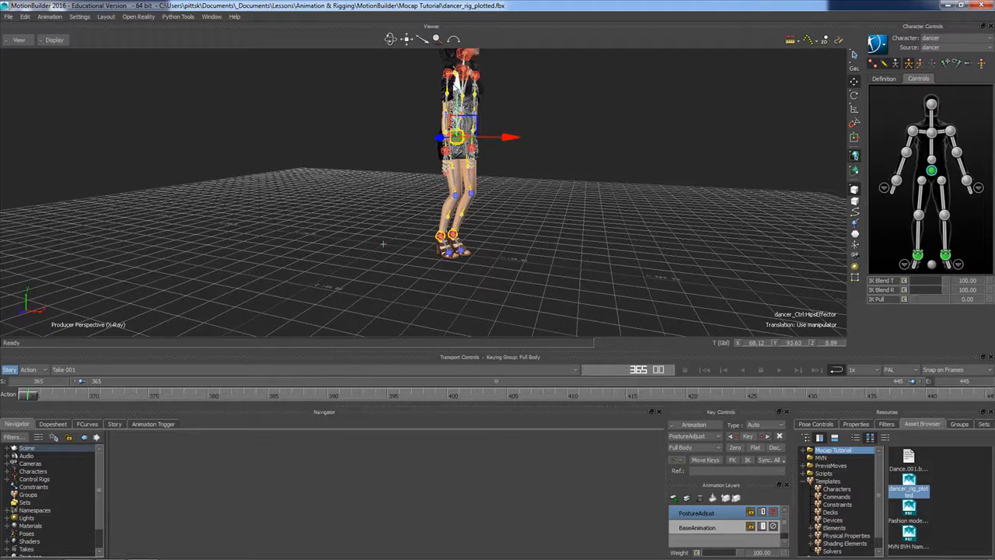
pyautogui.moveTo(456, 84); pyautogui.dragTo(457, 77)
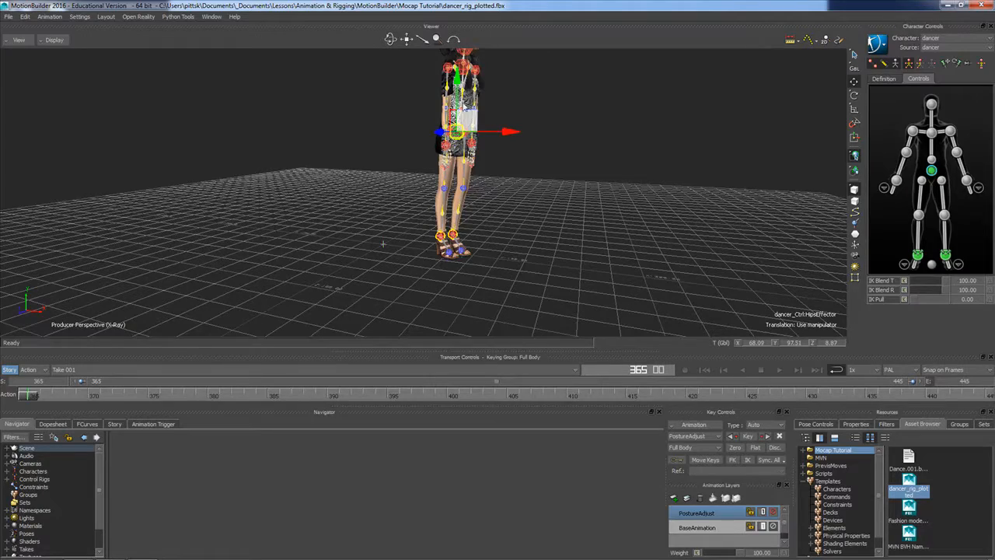
# Move the hips effector backward and sideways in local space to about X 59.61, Z 2.09, over the feet
pyautogui.keyDown('ctrl'); pyautogui.keyDown('shift'); pyautogui.moveTo(515, 195); pyautogui.dragTo(507, 175); pyautogui.keyUp('shift'); pyautogui.keyUp('ctrl')
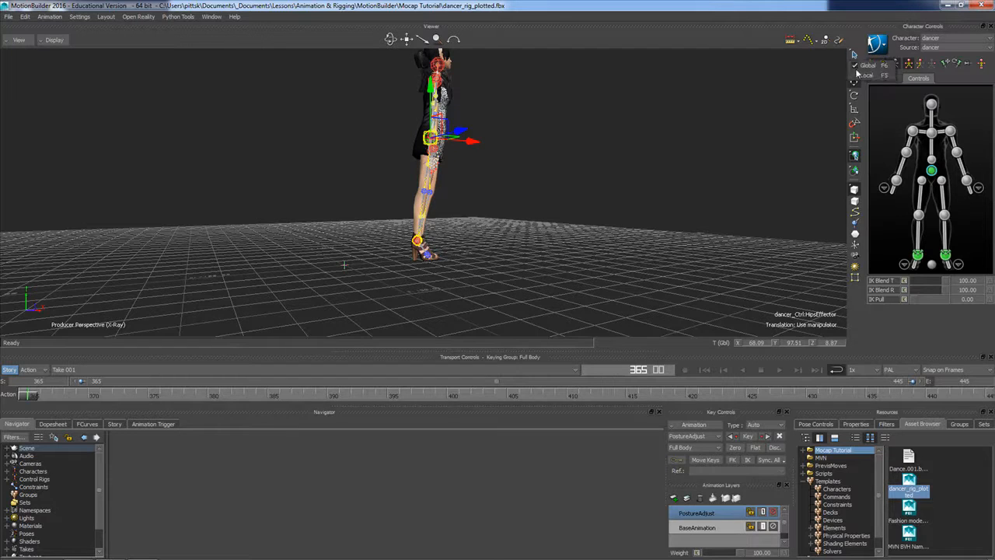
pyautogui.click(855, 68)
pyautogui.moveTo(489, 145); pyautogui.dragTo(473, 144)
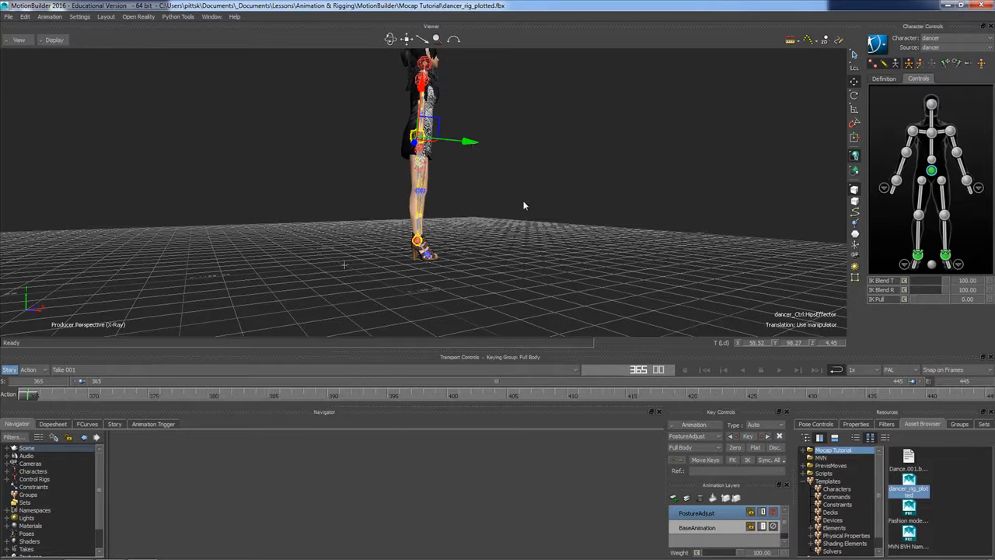
pyautogui.moveTo(495, 196); pyautogui.dragTo(403, 193)
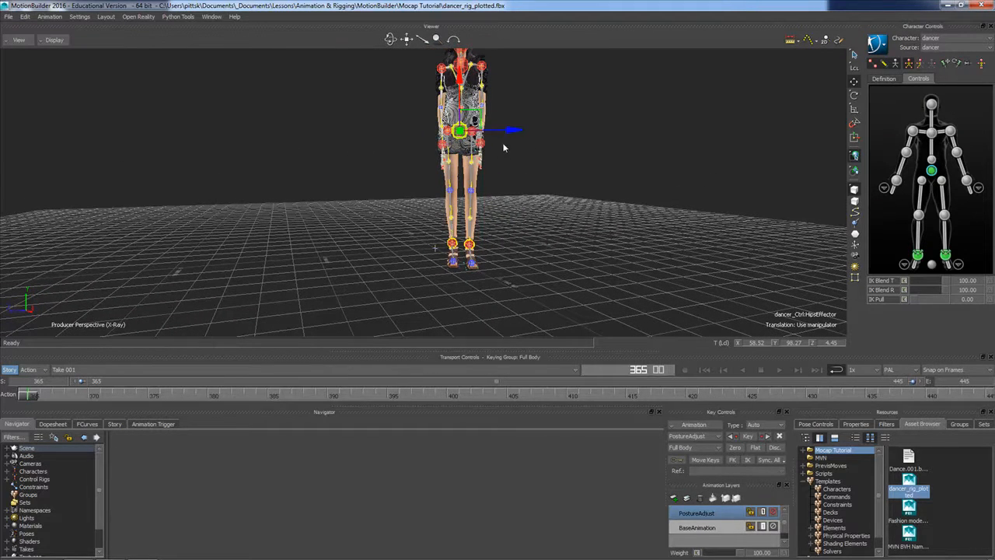
pyautogui.moveTo(510, 136); pyautogui.dragTo(513, 136)
# Widen the stance by moving the right ankle effector outward to about Z 10.51 and the left ankle effector slightly outward
pyautogui.moveTo(489, 189)
pyautogui.keyDown('ctrl'); pyautogui.keyDown('shift'); pyautogui.mouseDown()
pyautogui.moveTo(625, 195)
pyautogui.moveTo(488, 200)
pyautogui.moveTo(498, 196)
pyautogui.mouseUp(); pyautogui.keyUp('shift'); pyautogui.keyUp('ctrl')
pyautogui.click(451, 242)
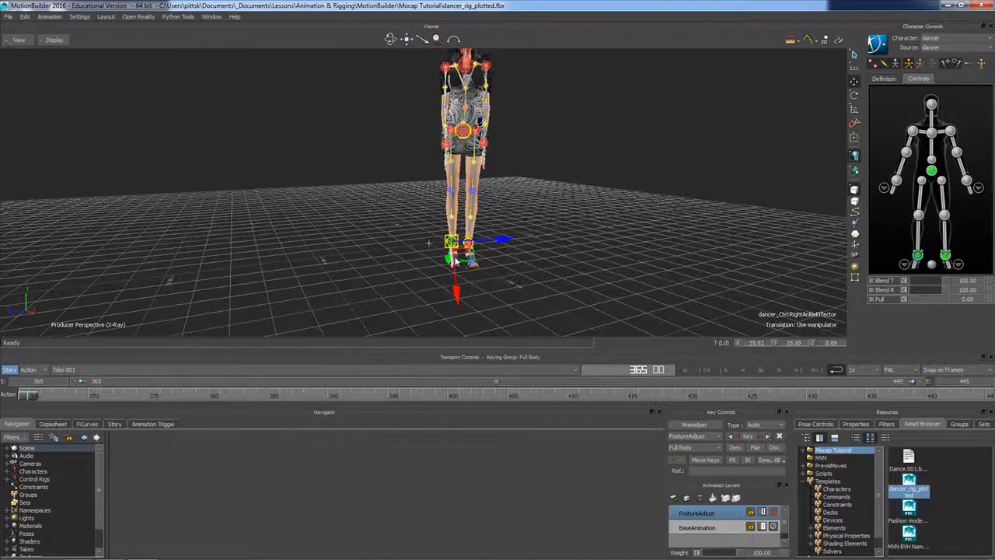
pyautogui.moveTo(505, 243); pyautogui.dragTo(502, 243)
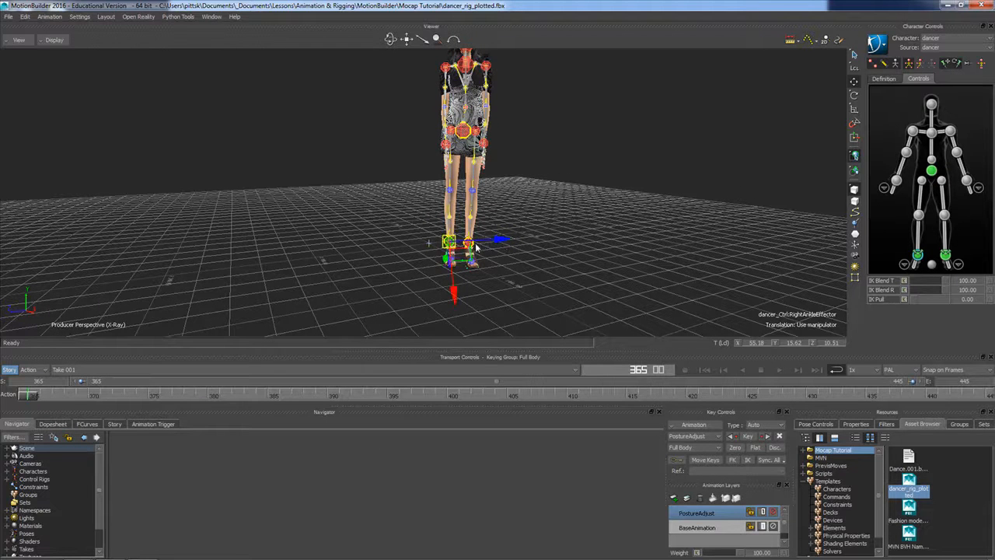
pyautogui.click(470, 244)
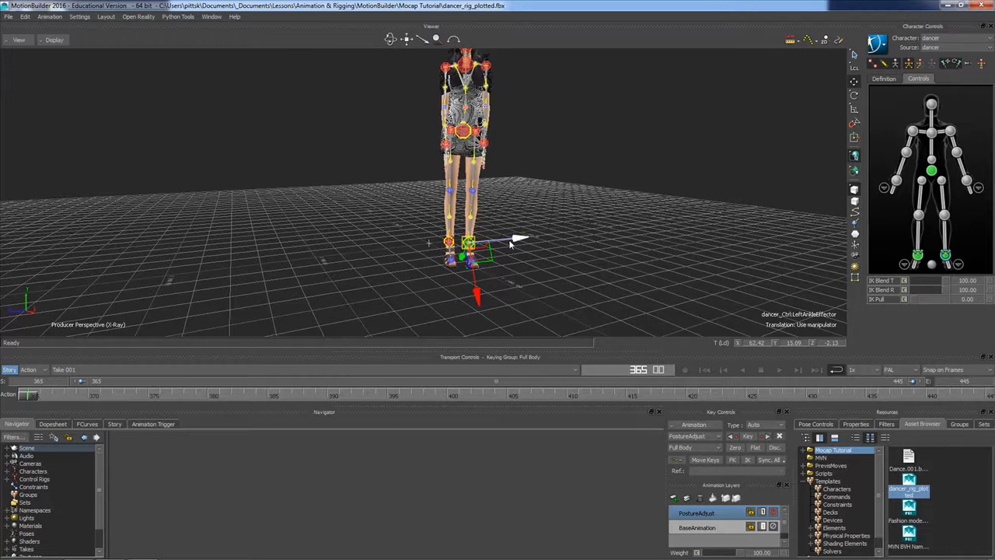
pyautogui.moveTo(511, 244); pyautogui.dragTo(514, 243)
# Select the hips effector and fine-tune its height to about Y 98.32
pyautogui.click(464, 132)
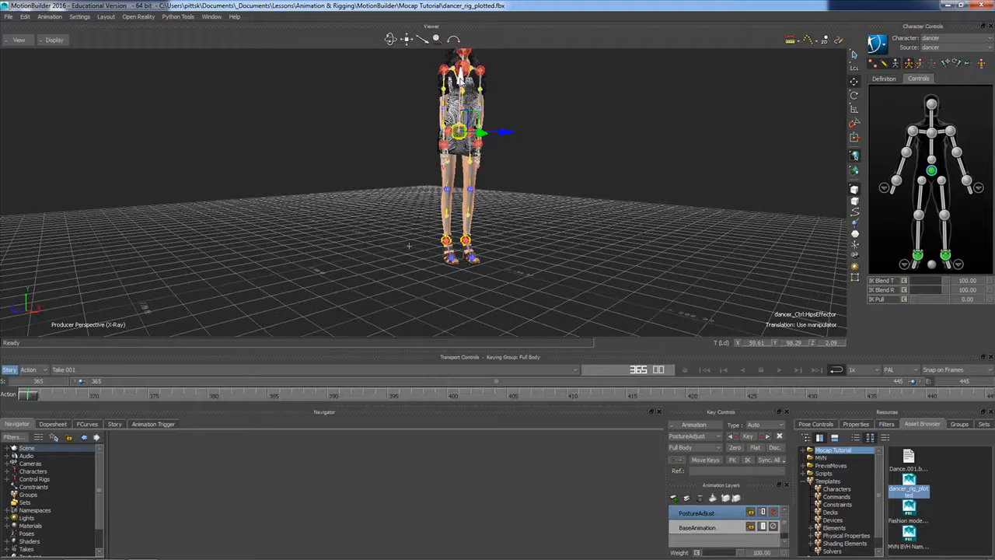
pyautogui.moveTo(459, 77); pyautogui.dragTo(459, 78)
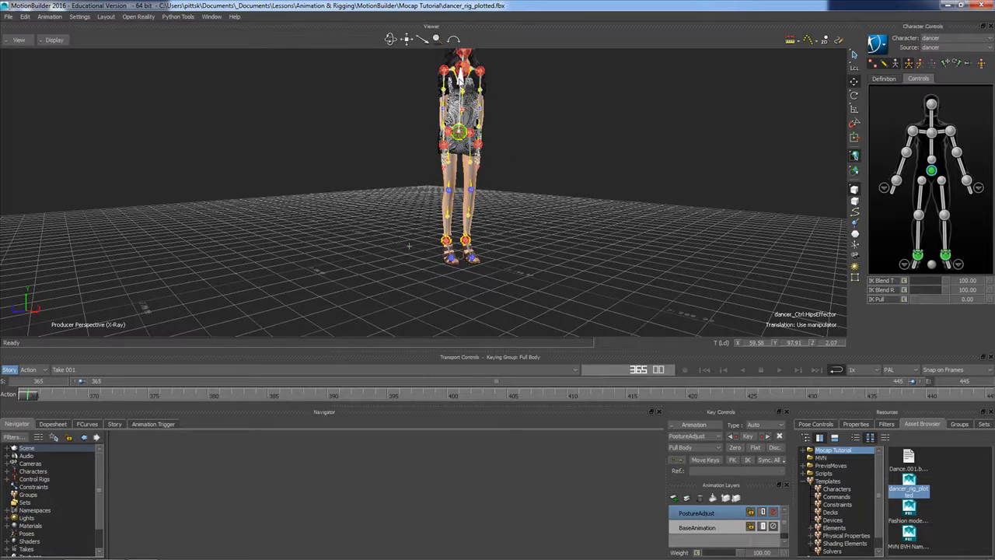
pyautogui.moveTo(522, 200)
pyautogui.keyDown('ctrl'); pyautogui.keyDown('shift'); pyautogui.mouseDown()
pyautogui.moveTo(571, 207)
pyautogui.moveTo(523, 205)
pyautogui.mouseUp(); pyautogui.keyUp('shift'); pyautogui.keyUp('ctrl')
pyautogui.moveTo(454, 115); pyautogui.dragTo(453, 114)
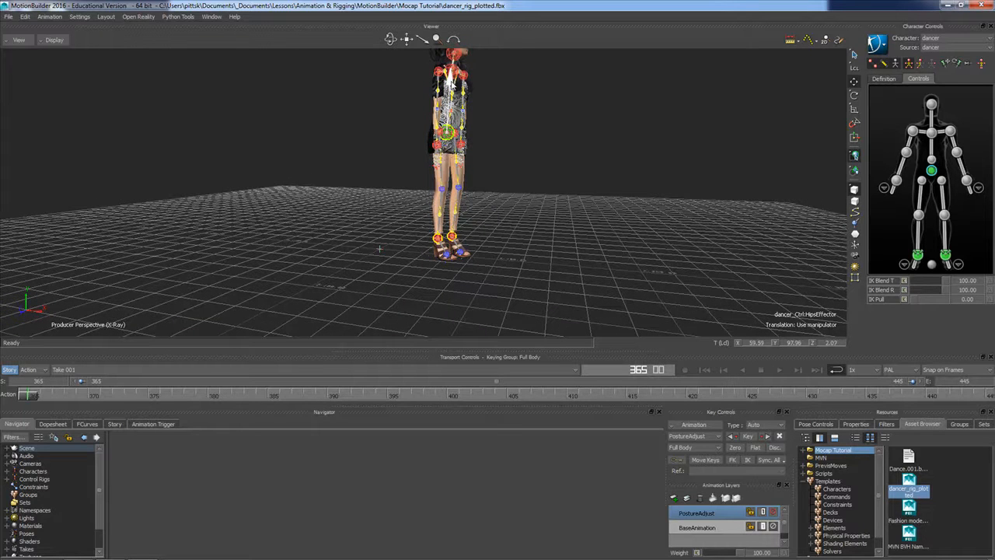
pyautogui.moveTo(448, 80); pyautogui.dragTo(449, 77)
# Rotate the hips effector slightly in side view to correct the pelvis tilt
pyautogui.keyDown('ctrl'); pyautogui.keyDown('shift'); pyautogui.moveTo(500, 154); pyautogui.dragTo(321, 179); pyautogui.keyUp('shift'); pyautogui.keyUp('ctrl')
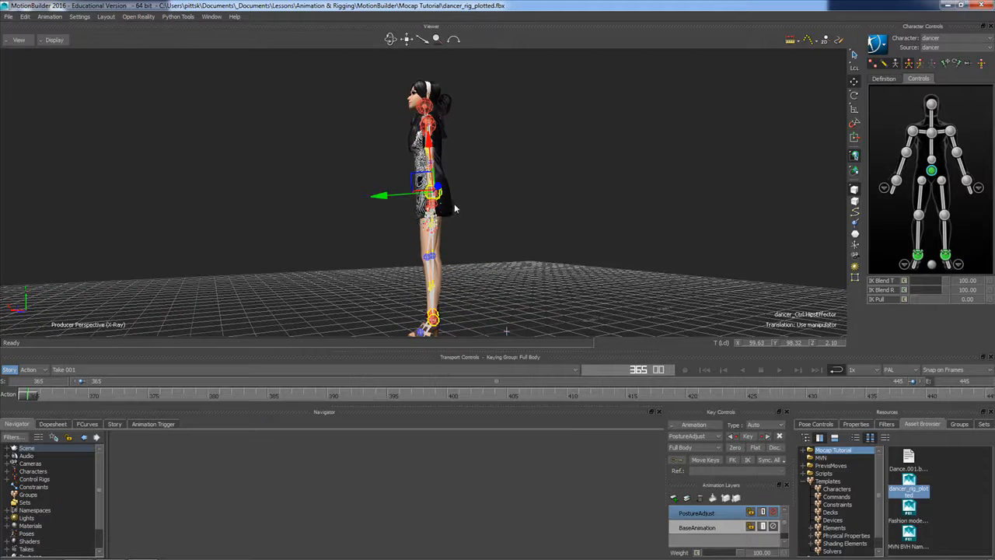
pyautogui.click(856, 95)
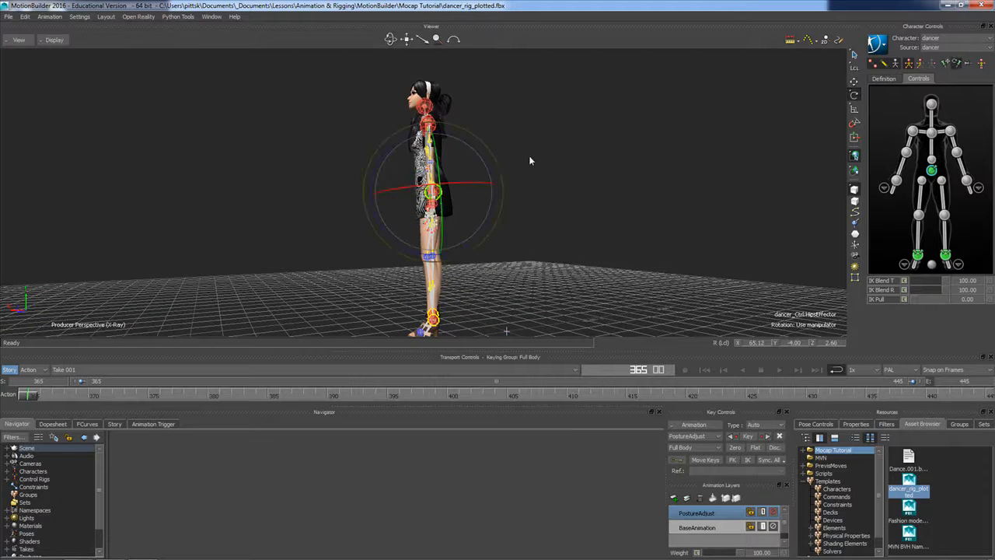
pyautogui.moveTo(493, 171); pyautogui.dragTo(494, 174)
# Select the left shoulder effector and rotate the left arm slightly outward from the body
pyautogui.keyDown('ctrl'); pyautogui.keyDown('shift'); pyautogui.moveTo(515, 241); pyautogui.dragTo(626, 255); pyautogui.keyUp('shift'); pyautogui.keyUp('ctrl')
pyautogui.keyDown('ctrl'); pyautogui.keyDown('shift'); pyautogui.moveTo(594, 253); pyautogui.dragTo(510, 198); pyautogui.keyUp('shift'); pyautogui.keyUp('ctrl')
pyautogui.click(576, 176)
pyautogui.keyDown('ctrl'); pyautogui.keyDown('shift'); pyautogui.moveTo(642, 272); pyautogui.dragTo(600, 240); pyautogui.keyUp('shift'); pyautogui.keyUp('ctrl')
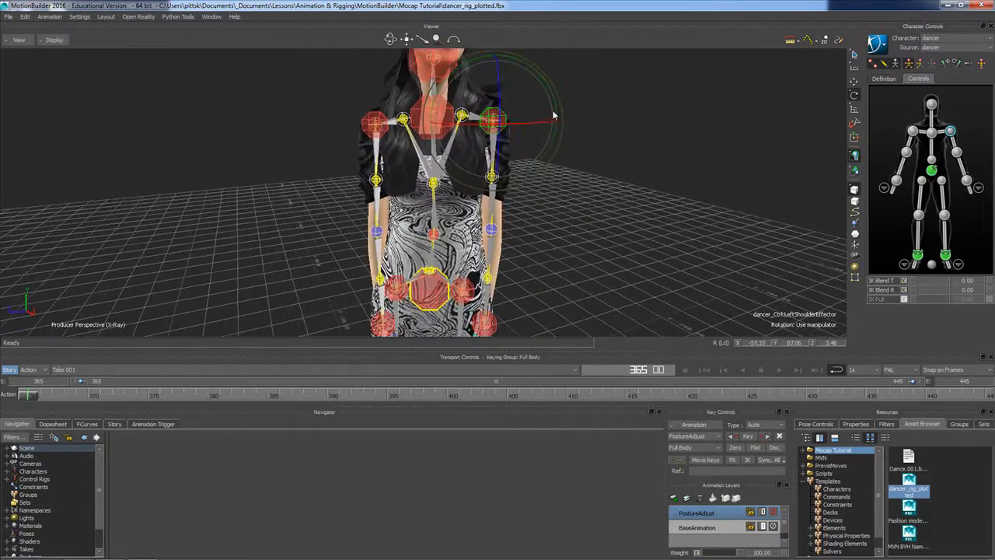
pyautogui.moveTo(556, 114); pyautogui.dragTo(558, 108)
# Select the right shoulder effector and rotate the right arm slightly outward from the body
pyautogui.keyDown('ctrl'); pyautogui.keyDown('shift'); pyautogui.moveTo(559, 211); pyautogui.dragTo(526, 229); pyautogui.keyUp('shift'); pyautogui.keyUp('ctrl')
pyautogui.click(525, 229)
pyautogui.keyDown('shift'); pyautogui.moveTo(552, 265); pyautogui.dragTo(488, 105); pyautogui.keyUp('shift')
pyautogui.click(562, 199)
pyautogui.click(438, 62)
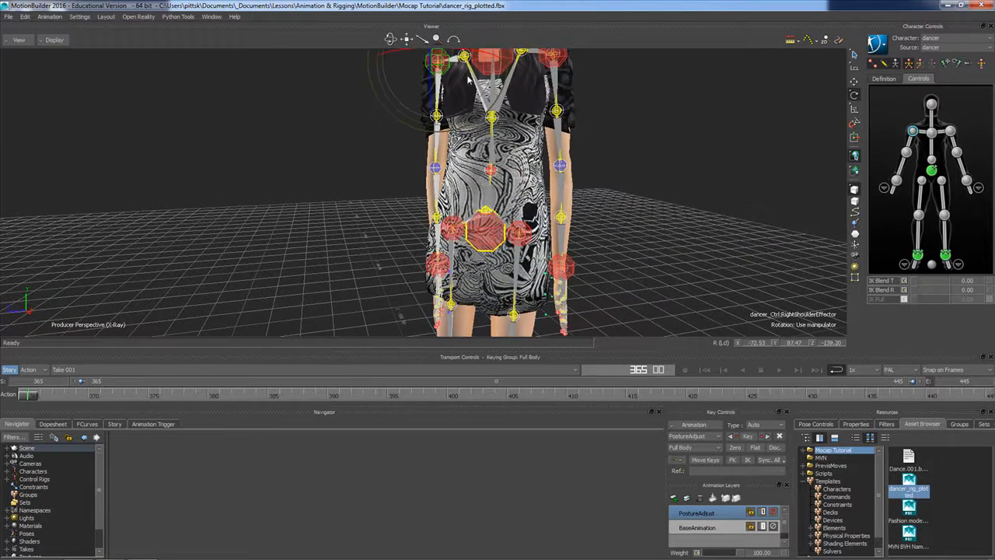
pyautogui.moveTo(415, 123); pyautogui.dragTo(409, 124)
# Examine the arm pose from behind and from the side, selecting the right forearm roll and right shoulder effector
pyautogui.keyDown('ctrl'); pyautogui.keyDown('shift'); pyautogui.moveTo(340, 168); pyautogui.dragTo(535, 204); pyautogui.keyUp('shift'); pyautogui.keyUp('ctrl')
pyautogui.click(486, 192)
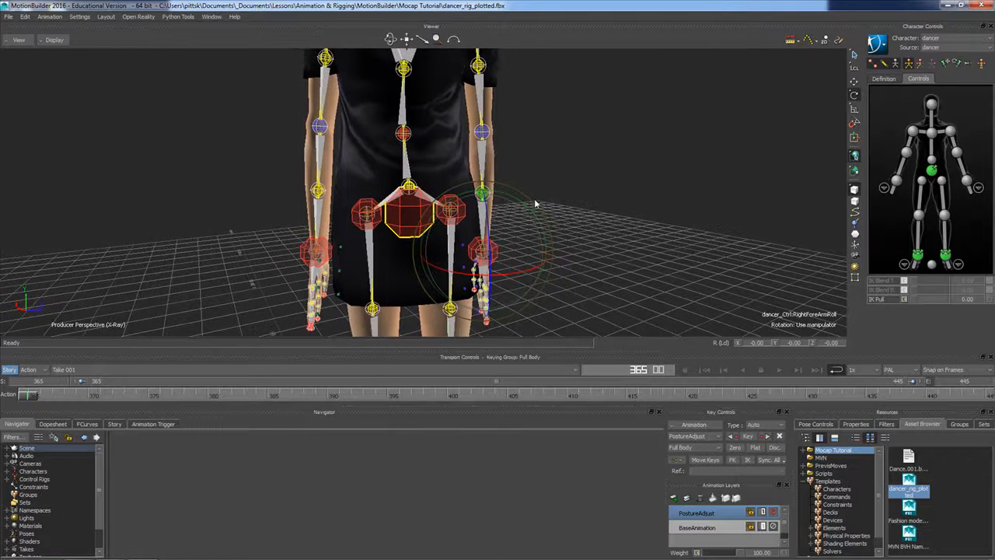
pyautogui.click(579, 208)
pyautogui.keyDown('ctrl'); pyautogui.keyDown('shift'); pyautogui.moveTo(580, 217); pyautogui.dragTo(519, 161); pyautogui.keyUp('shift'); pyautogui.keyUp('ctrl')
pyautogui.click(451, 69)
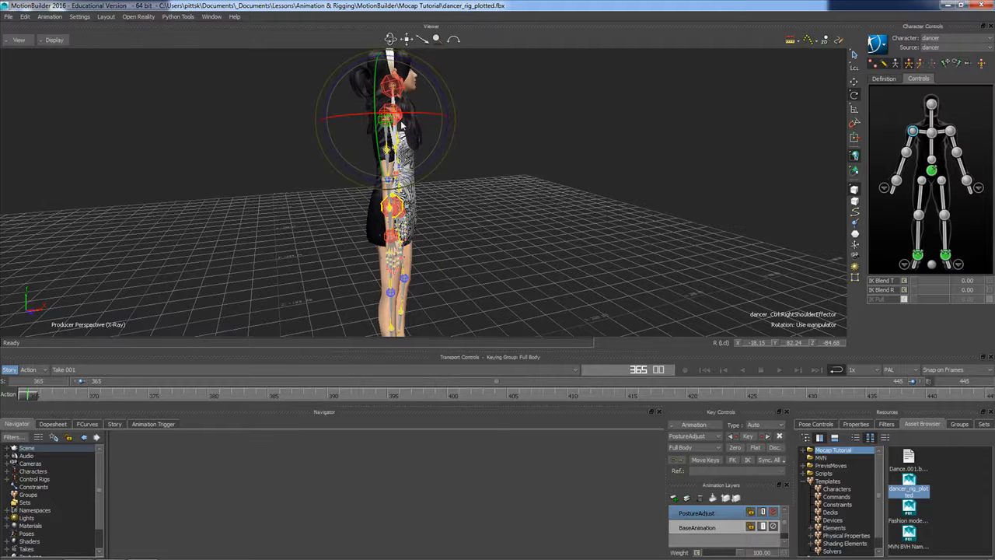
pyautogui.click(440, 125)
# Select the chest end effector and move it slightly forward to about X 60.86, Y 144.40, Z 2.11
pyautogui.click(396, 115)
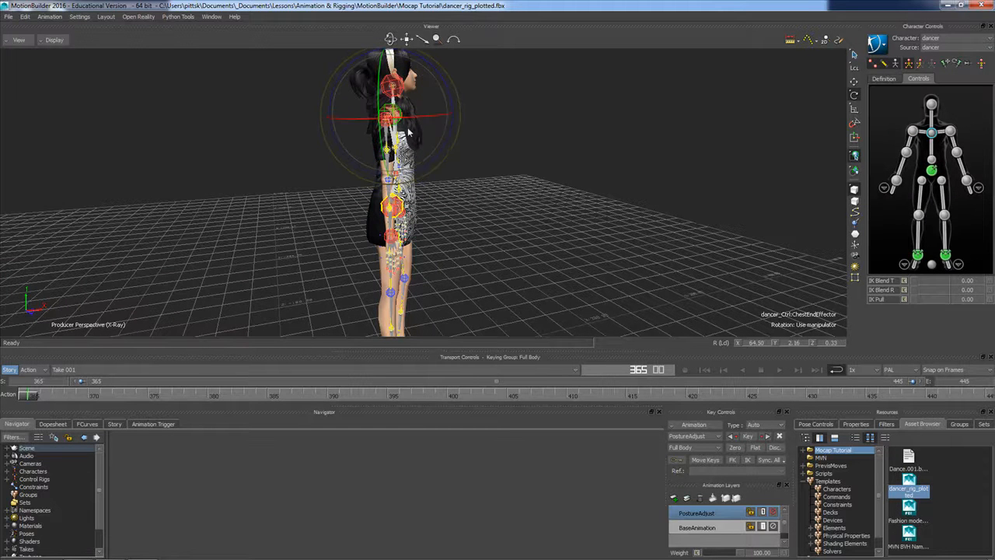
pyautogui.click(853, 81)
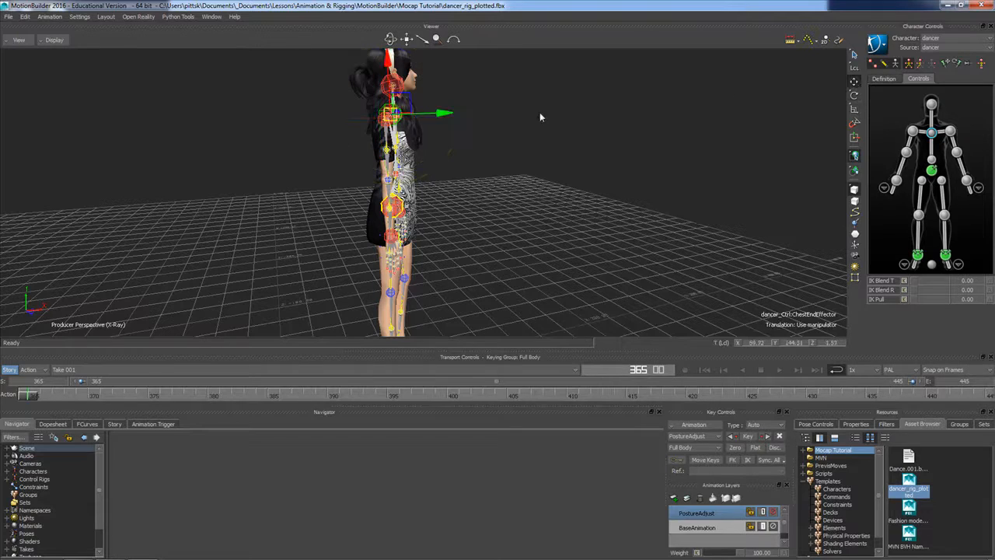
pyautogui.moveTo(441, 113); pyautogui.dragTo(445, 115)
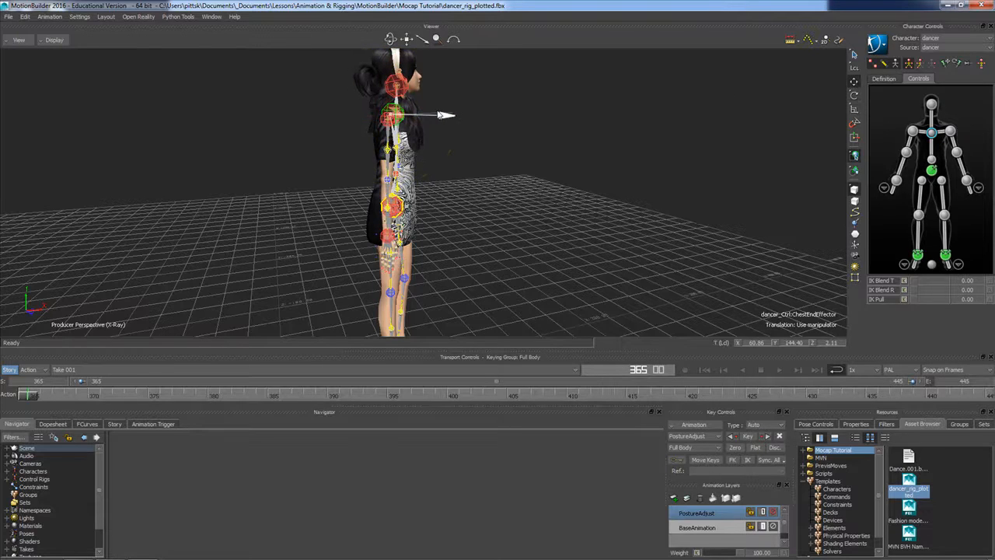
pyautogui.keyDown('ctrl'); pyautogui.keyDown('shift'); pyautogui.moveTo(462, 165); pyautogui.dragTo(402, 319); pyautogui.keyUp('shift'); pyautogui.keyUp('ctrl')
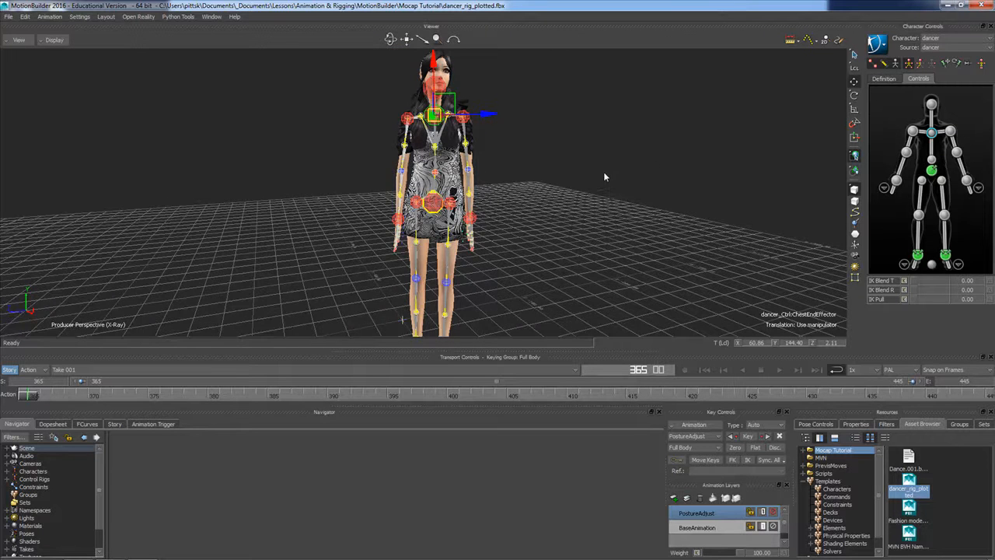
# Select the hips effector and key the corrected full-body pose at frame 365 on the PostureAdjust layer
pyautogui.keyDown('ctrl'); pyautogui.keyDown('shift'); pyautogui.moveTo(600, 177); pyautogui.dragTo(620, 177); pyautogui.keyUp('shift'); pyautogui.keyUp('ctrl')
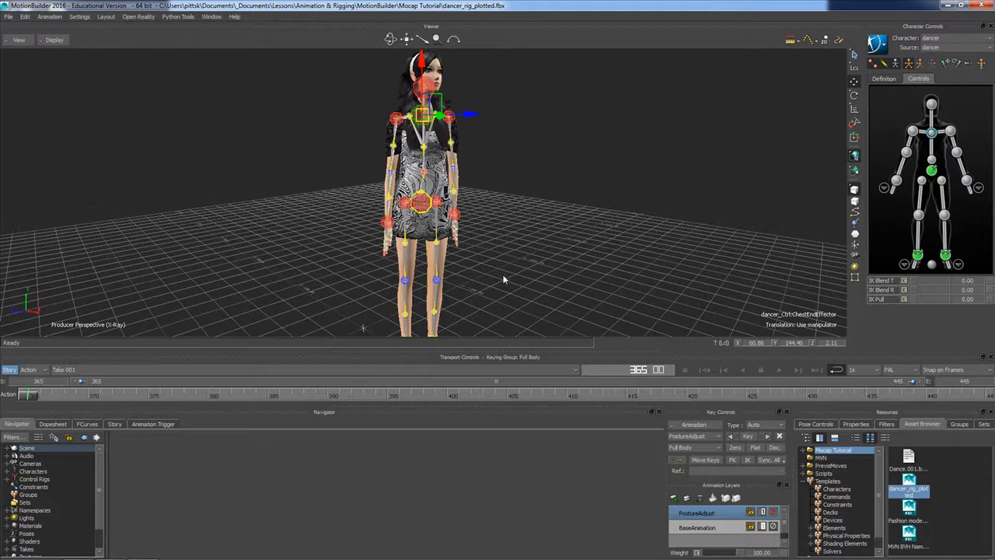
pyautogui.keyDown('ctrl'); pyautogui.keyDown('shift'); pyautogui.moveTo(503, 288); pyautogui.dragTo(477, 272); pyautogui.keyUp('shift'); pyautogui.keyUp('ctrl')
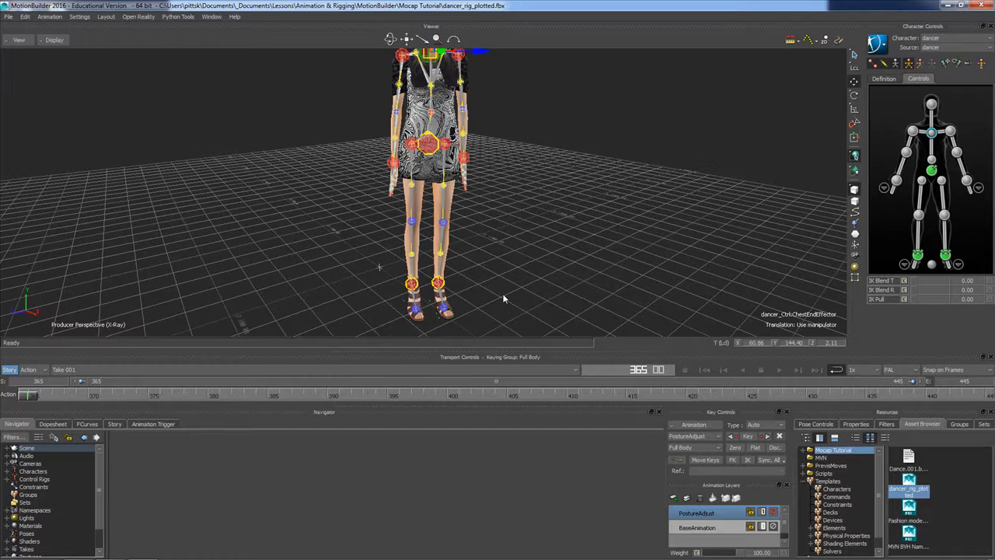
pyautogui.keyDown('shift'); pyautogui.moveTo(523, 204); pyautogui.dragTo(475, 197); pyautogui.keyUp('shift')
pyautogui.click(508, 223)
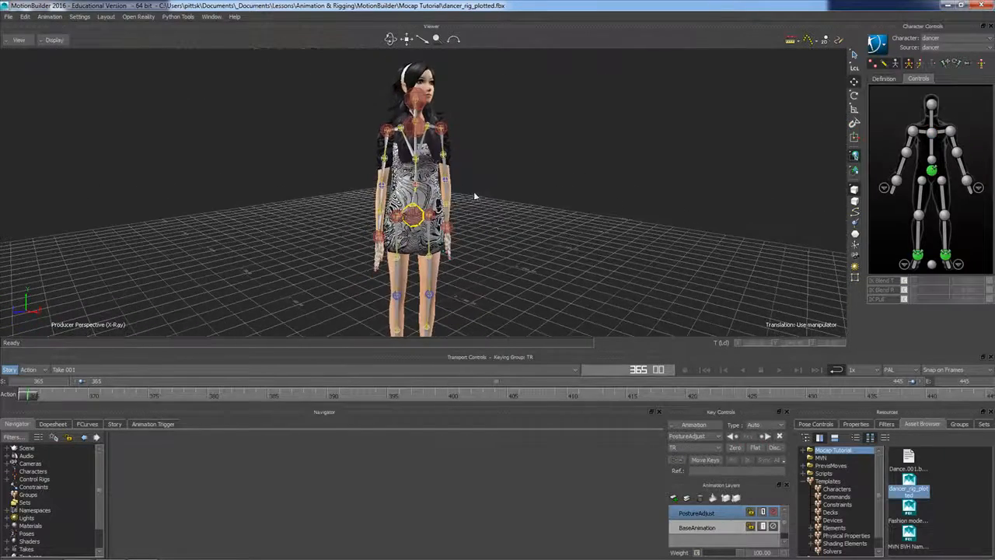
pyautogui.click(416, 219)
pyautogui.keyDown('ctrl'); pyautogui.keyDown('shift'); pyautogui.moveTo(539, 268); pyautogui.dragTo(540, 262); pyautogui.keyUp('shift'); pyautogui.keyUp('ctrl')
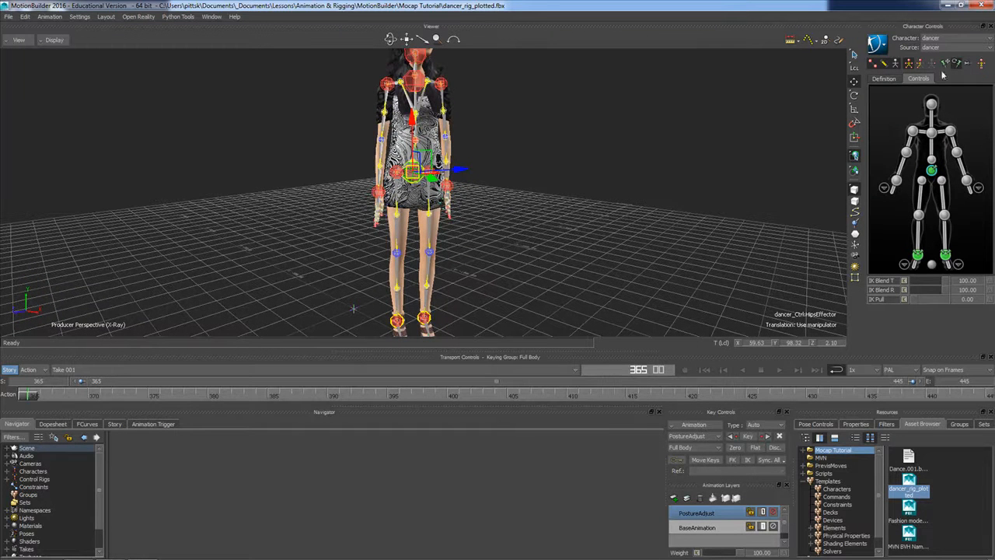
pyautogui.click(746, 436)
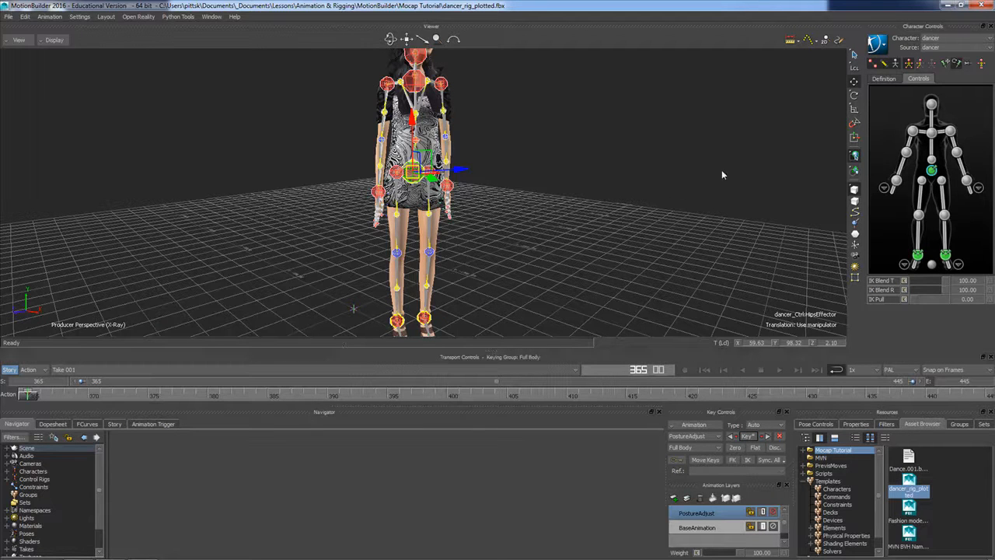
# Display only the models, clear the selection and switch to the Preview layout
pyautogui.hotkey('ctrl', 'a')
pyautogui.hotkey('ctrl', 'a')
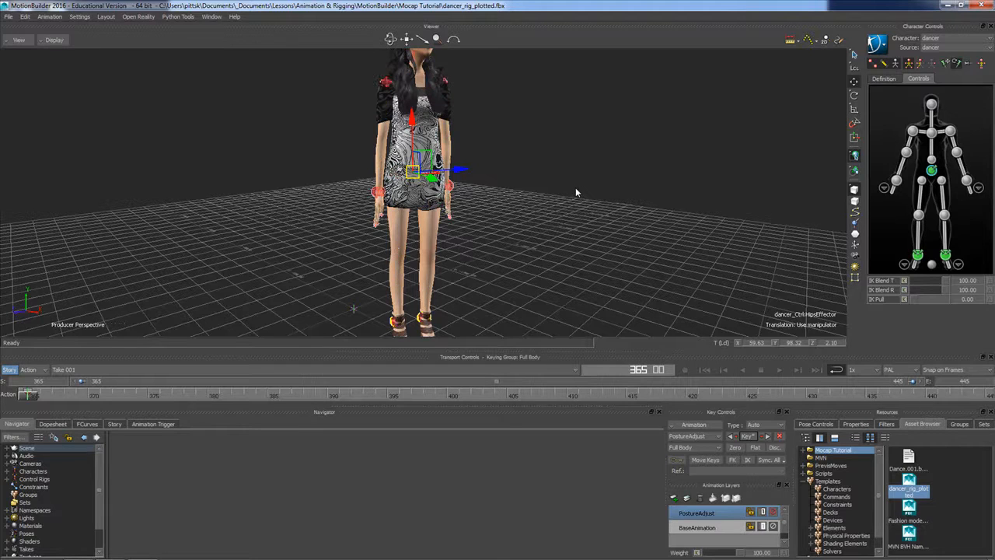
pyautogui.click(556, 182)
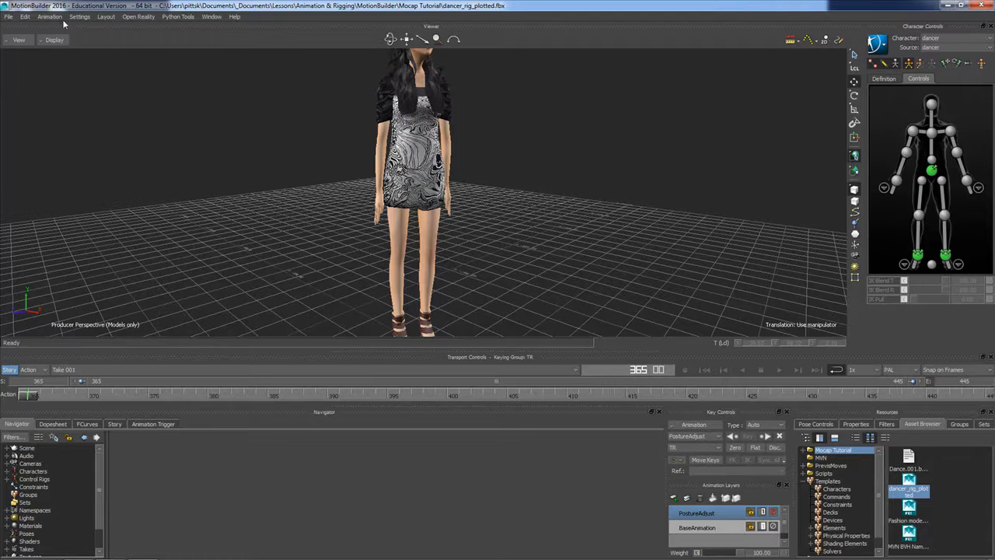
pyautogui.click(104, 17)
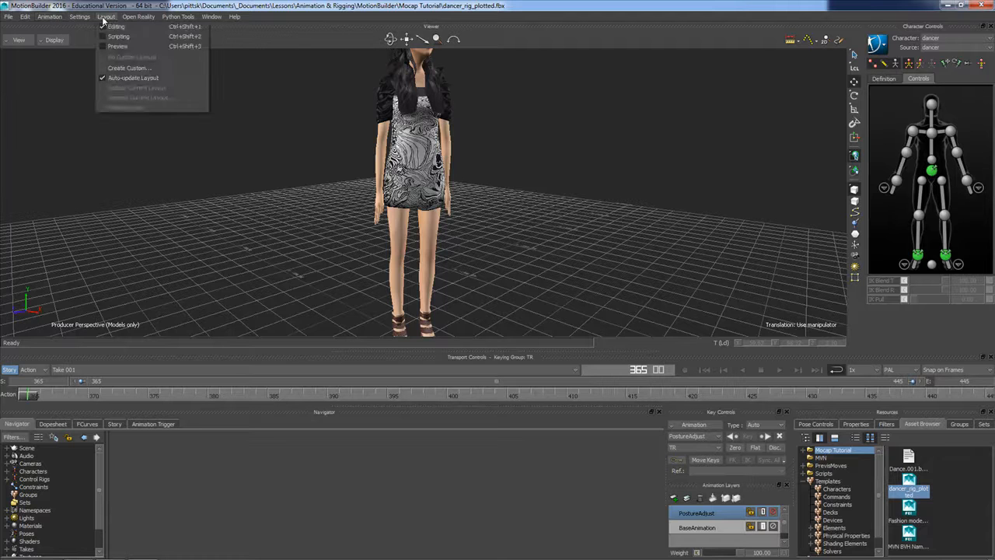
pyautogui.click(118, 46)
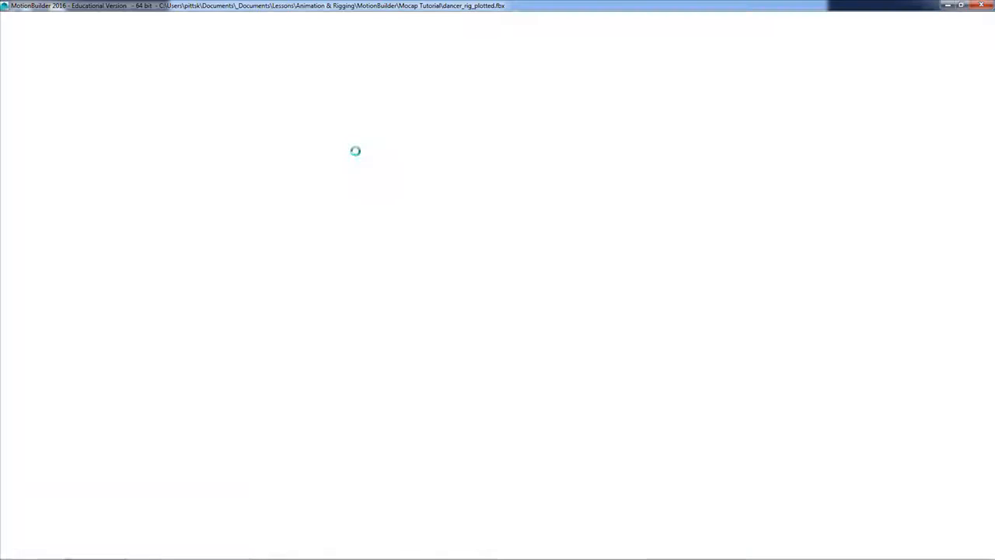
# Play the dance animation to review the posture change, then return to frame 365
pyautogui.scroll(-2, 543, 225)
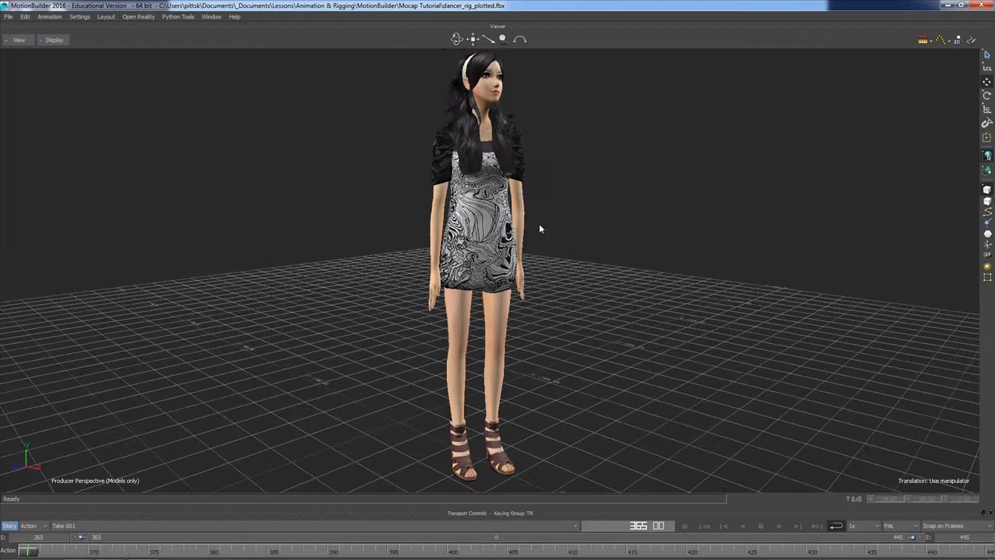
pyautogui.scroll(-2, 566, 248)
pyautogui.keyDown('shift'); pyautogui.moveTo(570, 247); pyautogui.dragTo(444, 262); pyautogui.keyUp('shift')
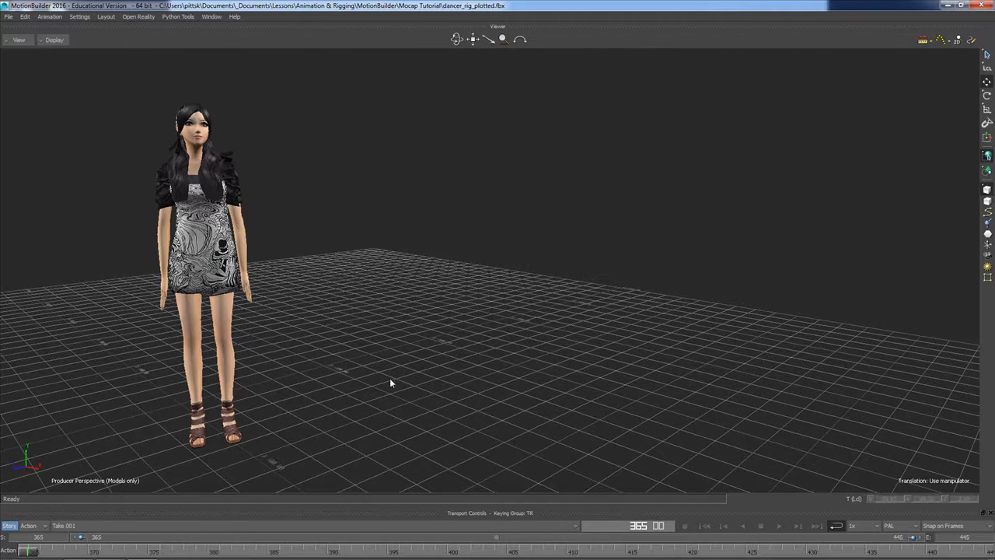
pyautogui.click(779, 526)
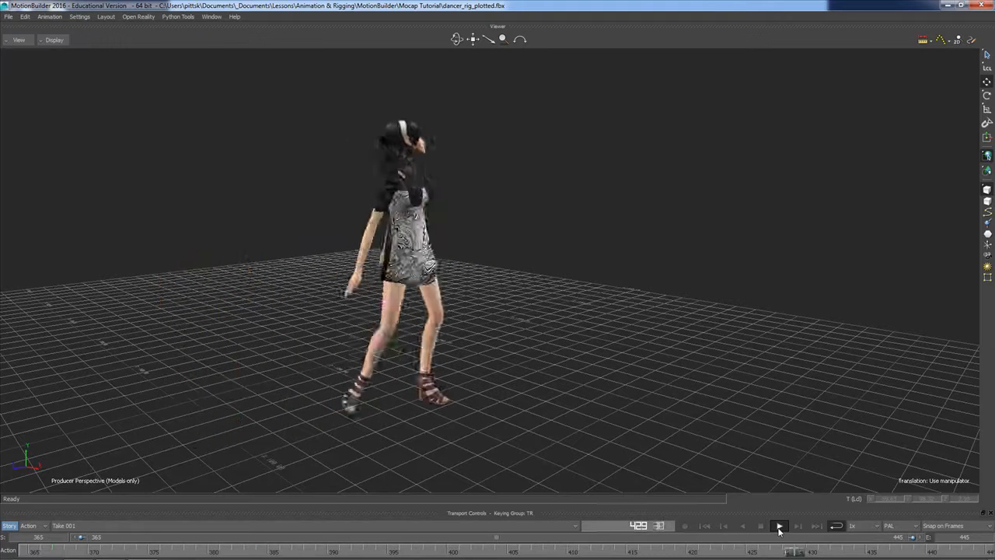
pyautogui.click(777, 529)
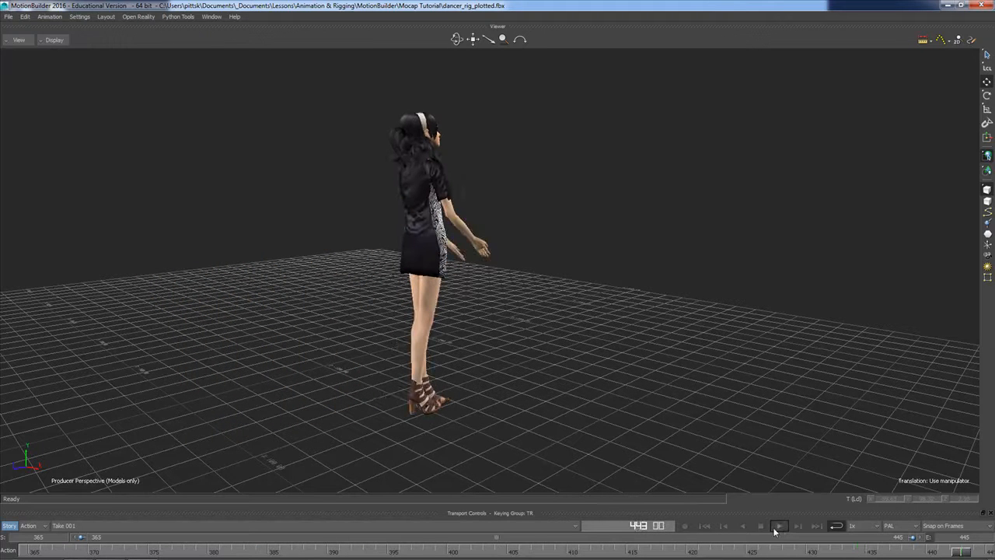
pyautogui.click(705, 527)
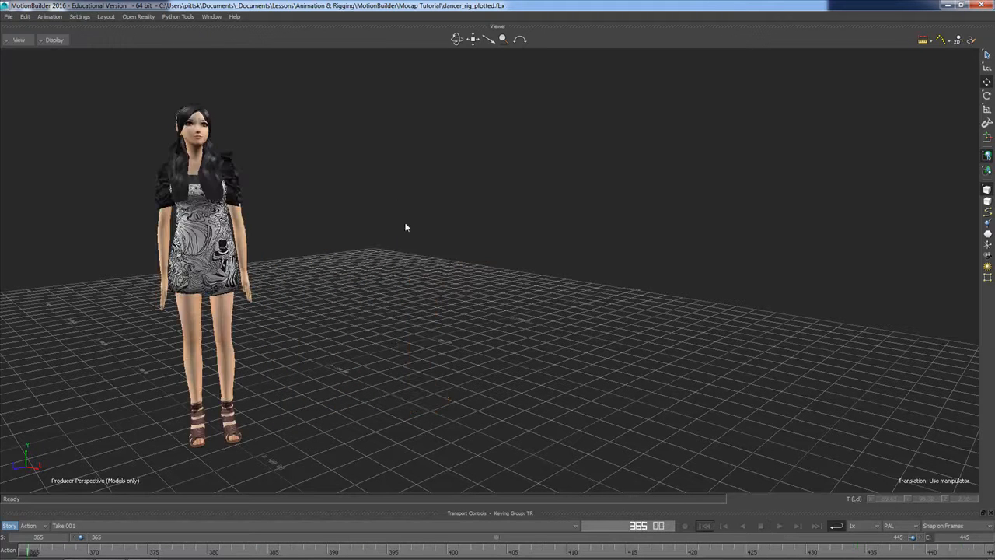
# Restore the Editing layout and go to frame 436 to inspect the left arm from the dancer's other side
pyautogui.click(109, 20)
pyautogui.click(117, 34)
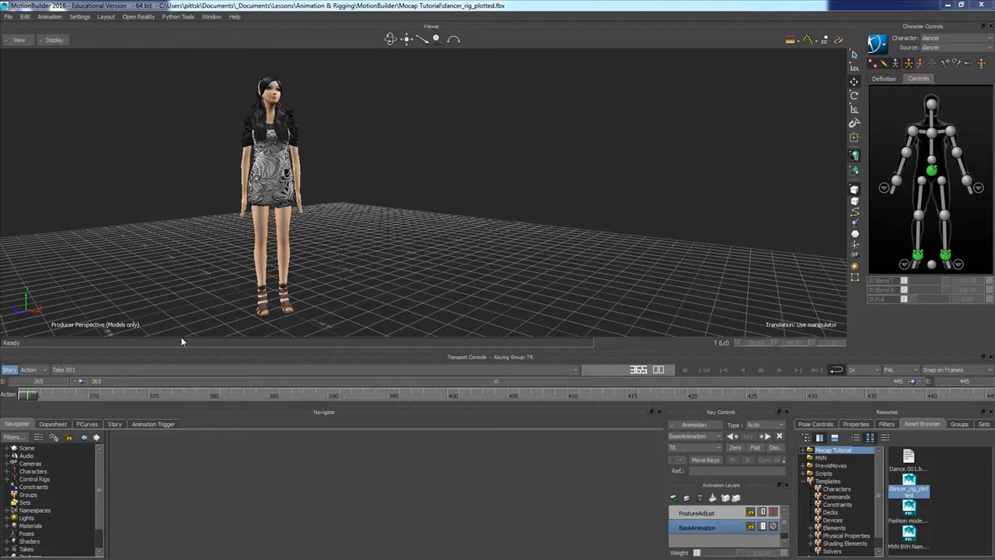
pyautogui.moveTo(38, 395)
pyautogui.mouseDown()
pyautogui.moveTo(505, 404)
pyautogui.moveTo(651, 412)
pyautogui.moveTo(722, 430)
pyautogui.moveTo(865, 413)
pyautogui.mouseUp()
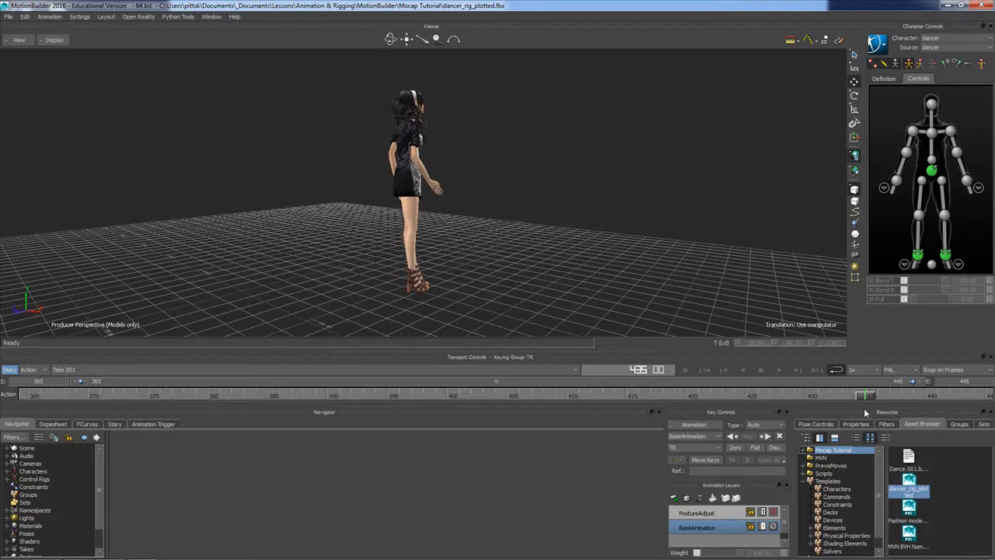
pyautogui.keyDown('ctrl'); pyautogui.keyDown('shift'); pyautogui.moveTo(401, 196); pyautogui.dragTo(539, 193); pyautogui.keyUp('shift'); pyautogui.keyUp('ctrl')
pyautogui.scroll(2, 476, 185)
pyautogui.moveTo(867, 395); pyautogui.dragTo(877, 428)
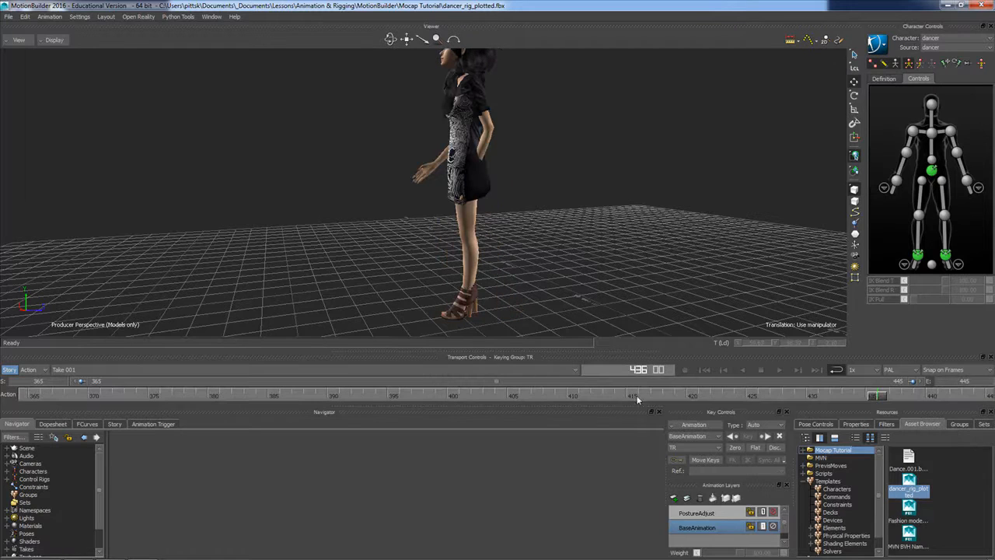
# Add a new animation layer and name it ArmIntersection
pyautogui.click(673, 498)
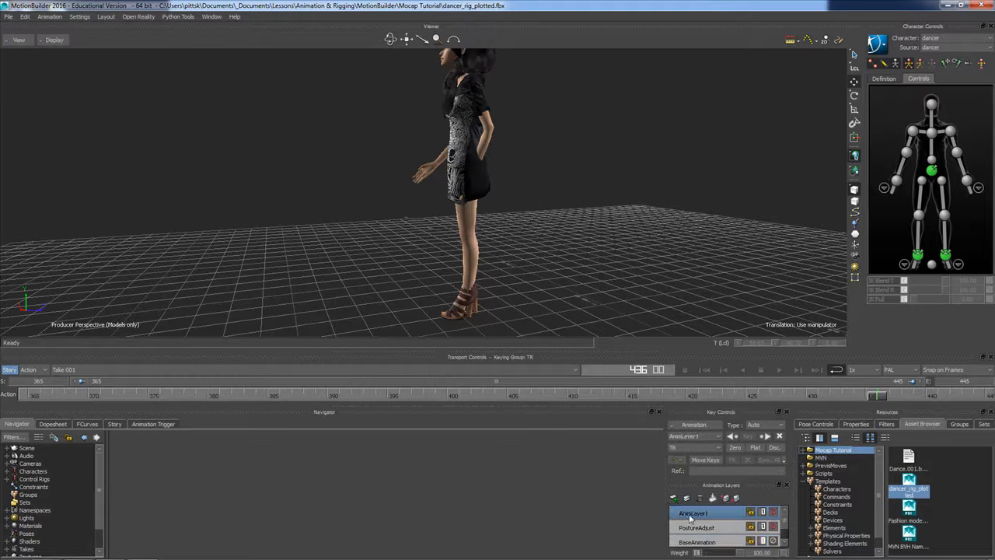
pyautogui.rightClick(691, 519)
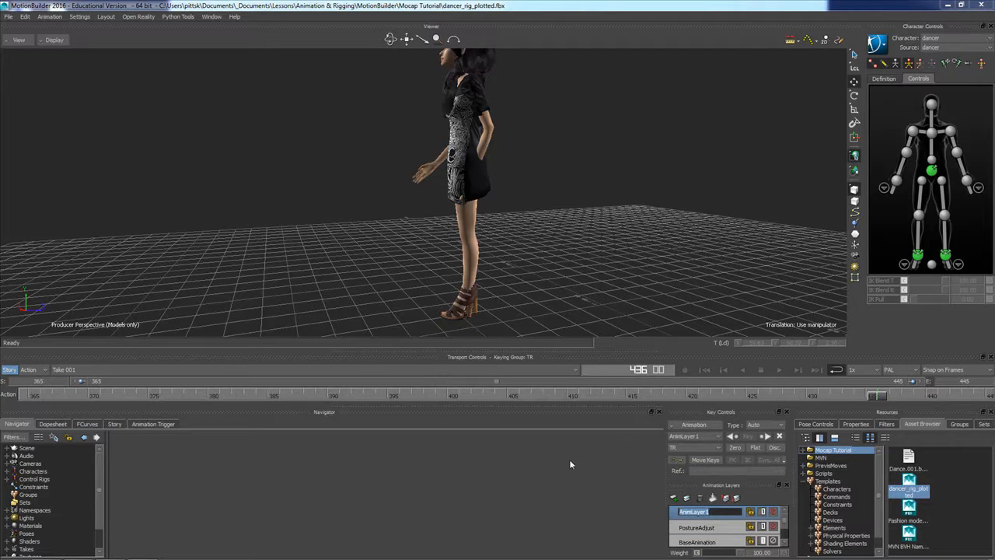
pyautogui.write('ArmIntersection')
pyautogui.press('Return')
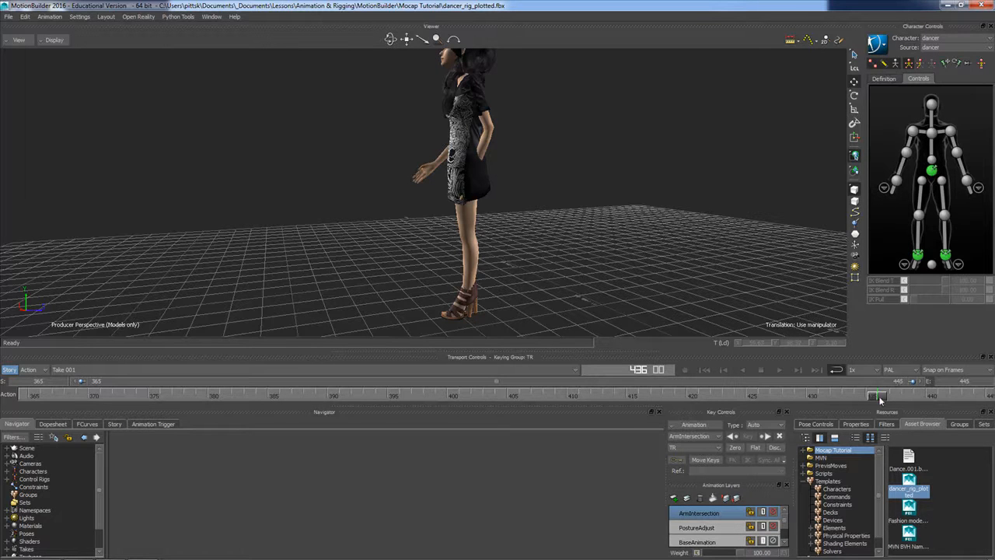
# Go to frame 427, switch the display to X-Ray and select the left shoulder effector
pyautogui.moveTo(877, 397)
pyautogui.mouseDown()
pyautogui.moveTo(830, 397)
pyautogui.moveTo(869, 397)
pyautogui.mouseUp()
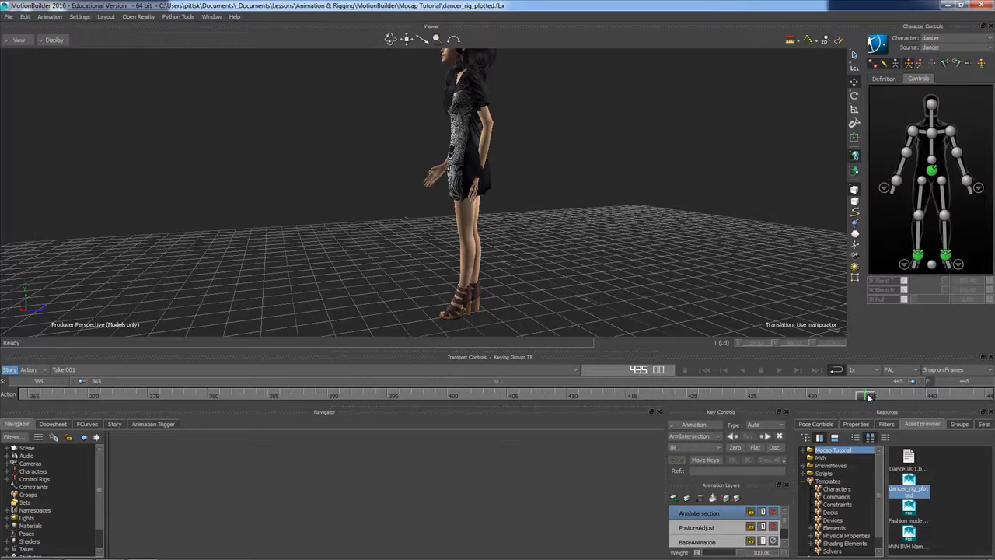
pyautogui.moveTo(868, 398); pyautogui.dragTo(773, 403)
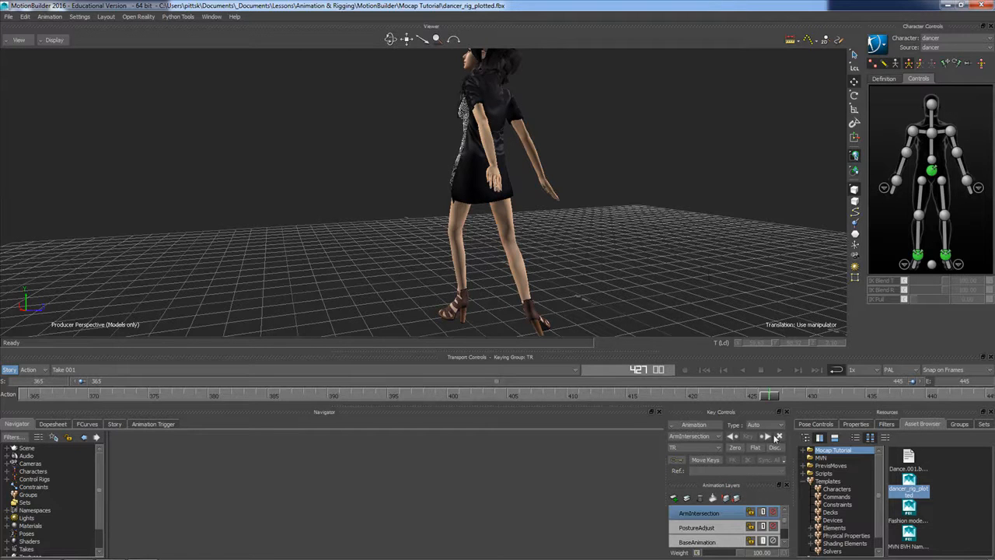
pyautogui.click(54, 41)
pyautogui.click(58, 61)
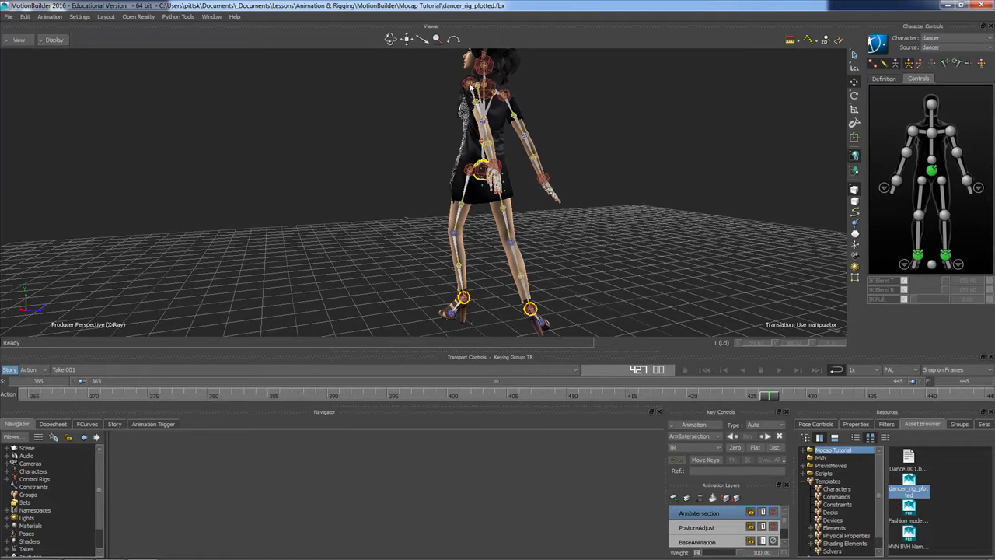
pyautogui.click(470, 86)
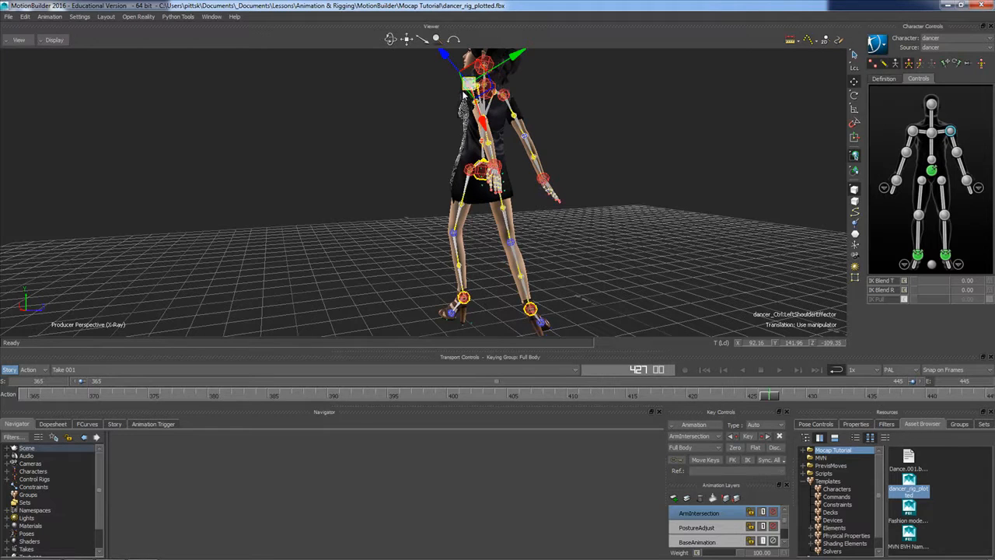
# Set the keying mode to Body Parts and key the left arm at frame 427 on the ArmIntersection layer
pyautogui.click(920, 66)
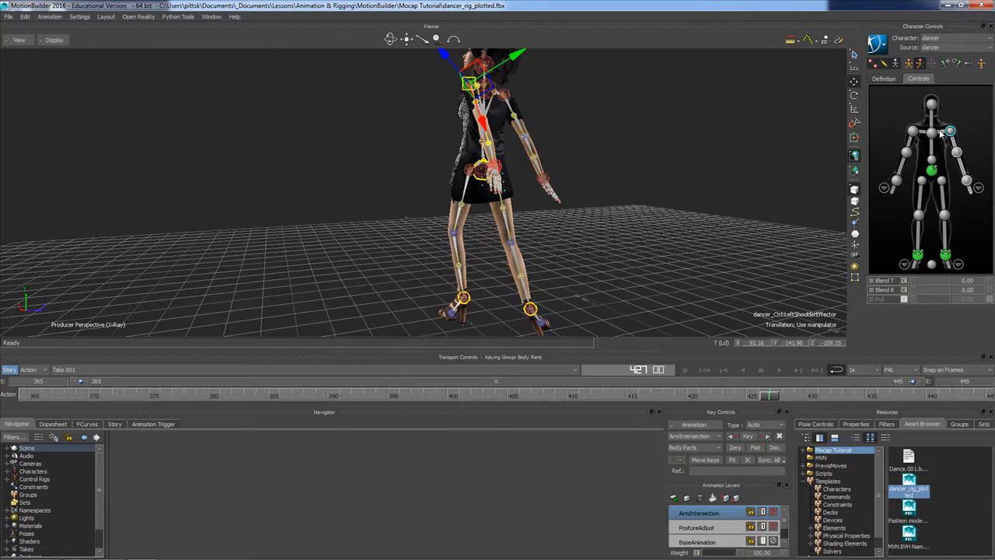
pyautogui.click(908, 65)
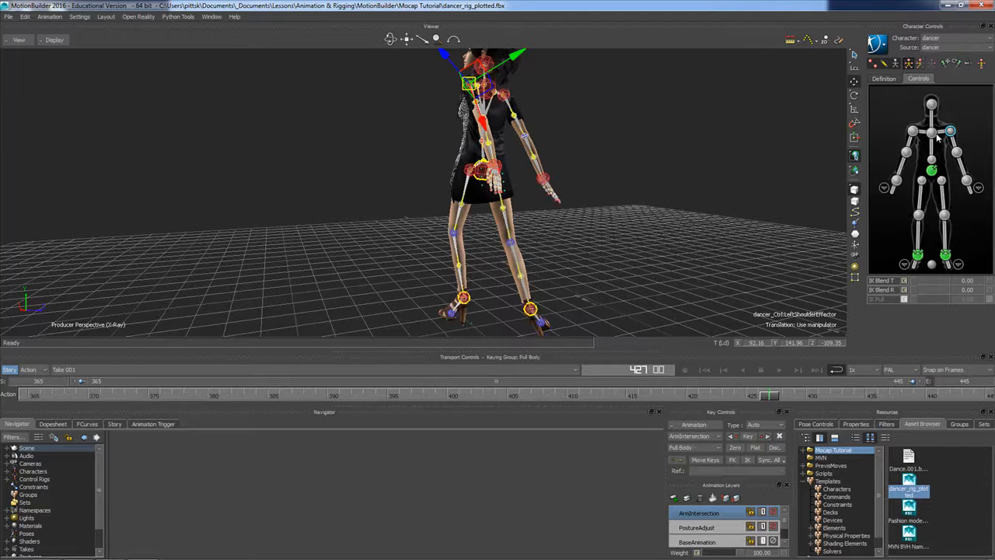
pyautogui.click(921, 64)
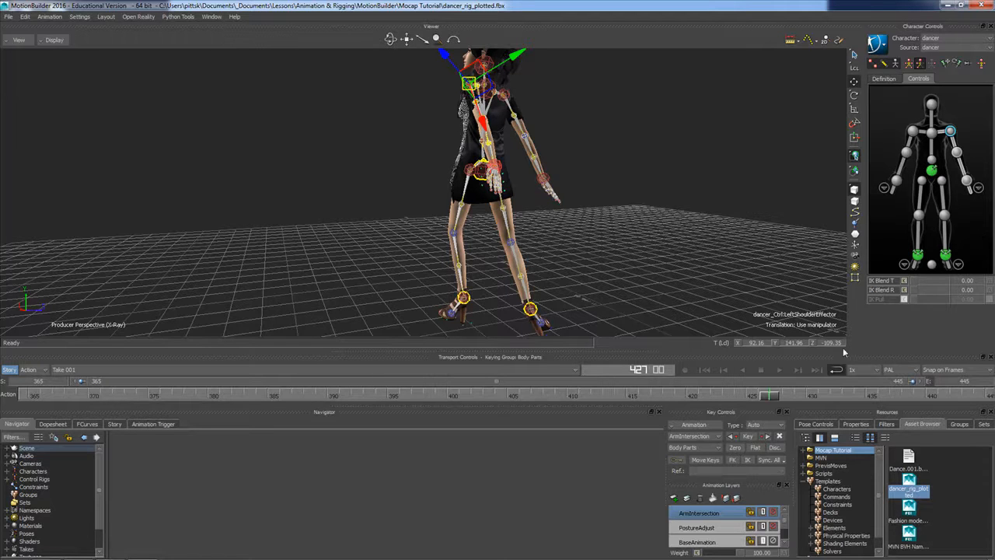
pyautogui.click(750, 440)
# Key the left arm at frame 445 on the ArmIntersection layer
pyautogui.moveTo(774, 395); pyautogui.dragTo(985, 398)
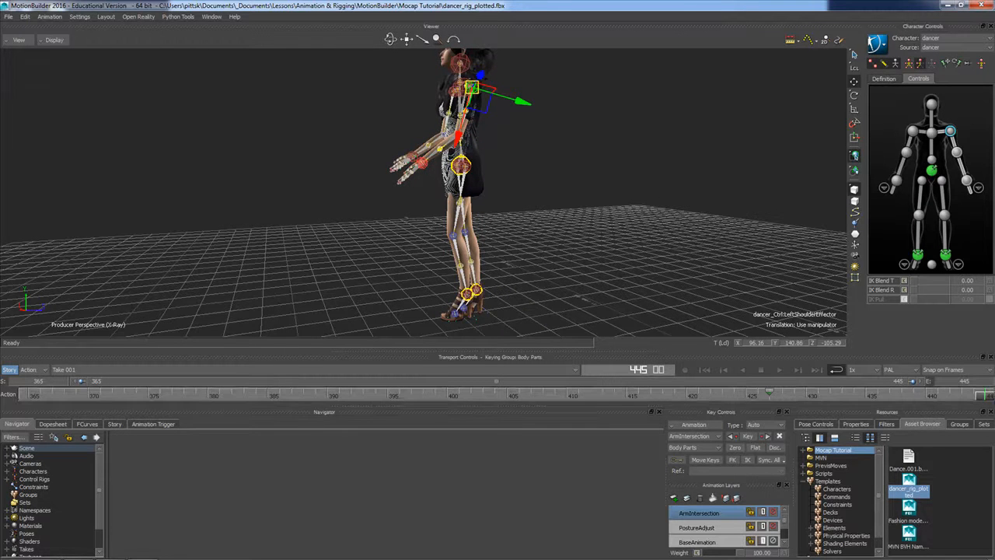
pyautogui.click(749, 440)
pyautogui.moveTo(988, 398)
pyautogui.mouseDown()
pyautogui.moveTo(661, 395)
pyautogui.moveTo(986, 397)
pyautogui.mouseUp()
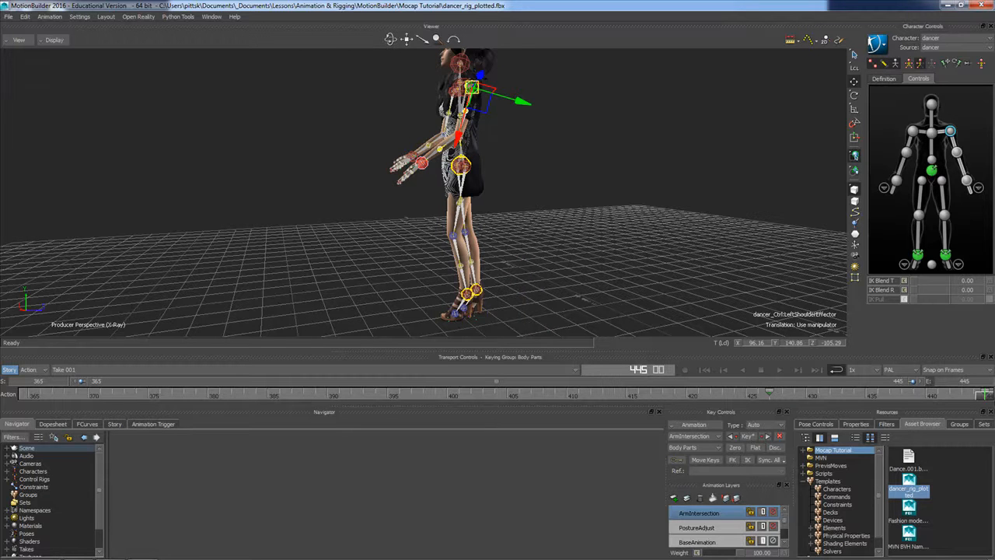
# Go to frame 436 and check the left arm against the body with only the models displayed
pyautogui.moveTo(981, 401); pyautogui.dragTo(887, 405)
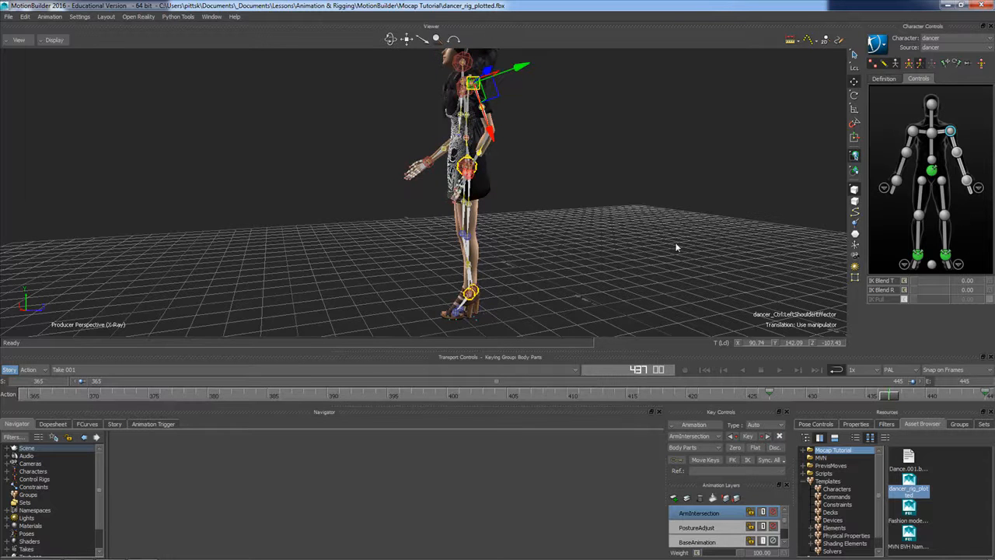
pyautogui.hotkey('ctrl', 'a')
pyautogui.hotkey('ctrl', 'a')
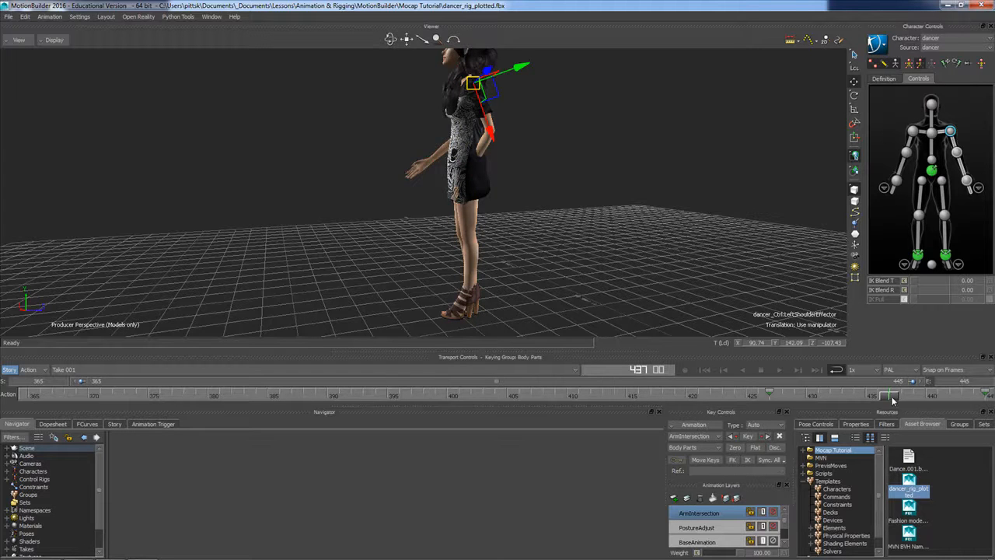
pyautogui.moveTo(887, 400); pyautogui.dragTo(876, 398)
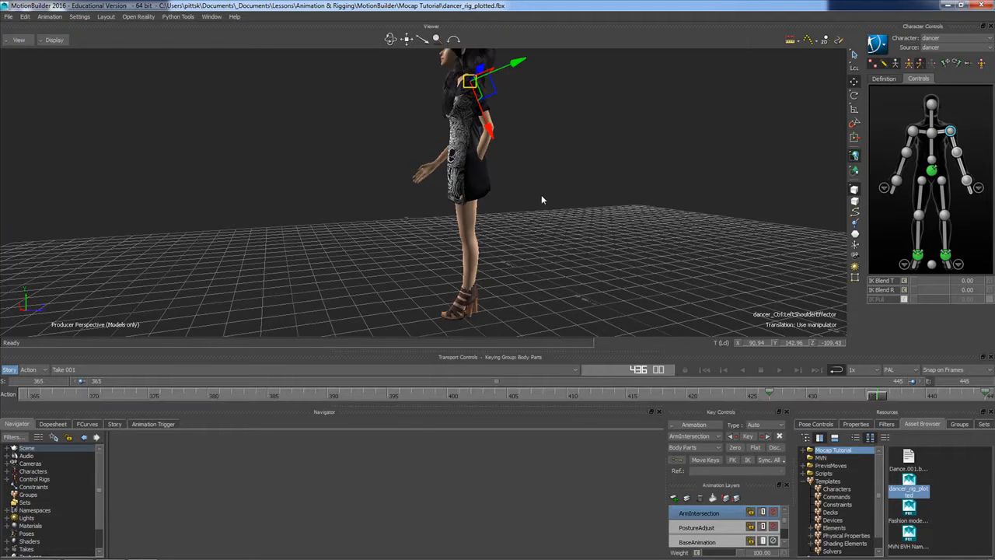
pyautogui.keyDown('alt'); pyautogui.moveTo(476, 188); pyautogui.dragTo(513, 191); pyautogui.keyUp('alt')
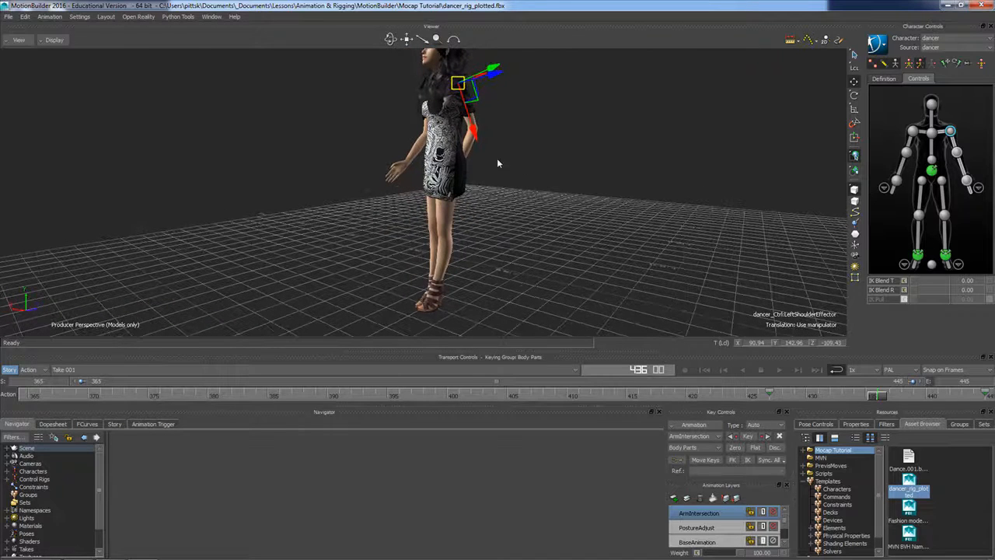
# Show the rig in X-Ray at frame 436 and rotate the left shoulder effector to swing the arm away from the body
pyautogui.hotkey('ctrl', 'a')
pyautogui.keyDown('alt'); pyautogui.moveTo(506, 149); pyautogui.dragTo(499, 173, button='middle'); pyautogui.keyUp('alt')
pyautogui.keyDown('alt'); pyautogui.moveTo(489, 168); pyautogui.dragTo(513, 171, button='right'); pyautogui.keyUp('alt')
pyautogui.keyDown('alt'); pyautogui.moveTo(513, 174); pyautogui.dragTo(562, 225); pyautogui.keyUp('alt')
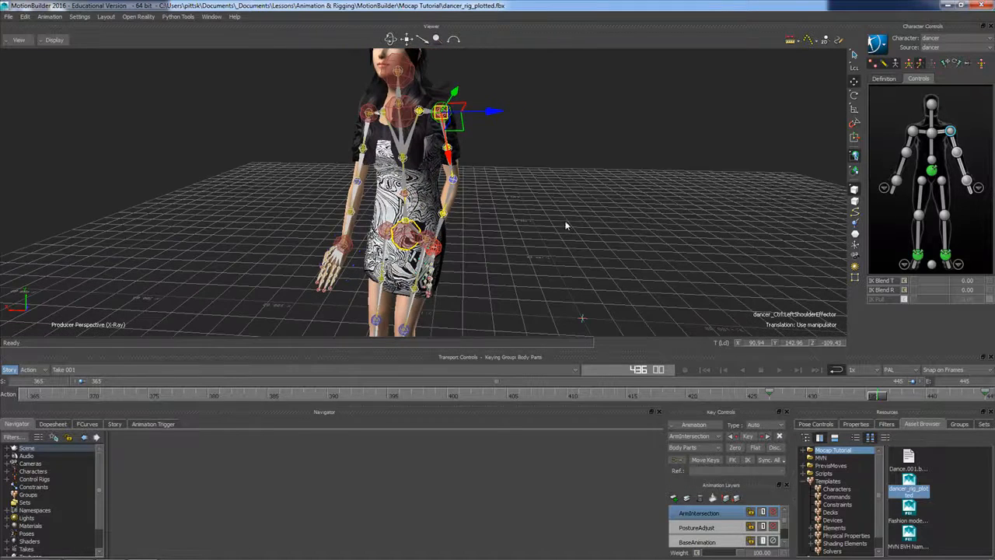
pyautogui.click(854, 94)
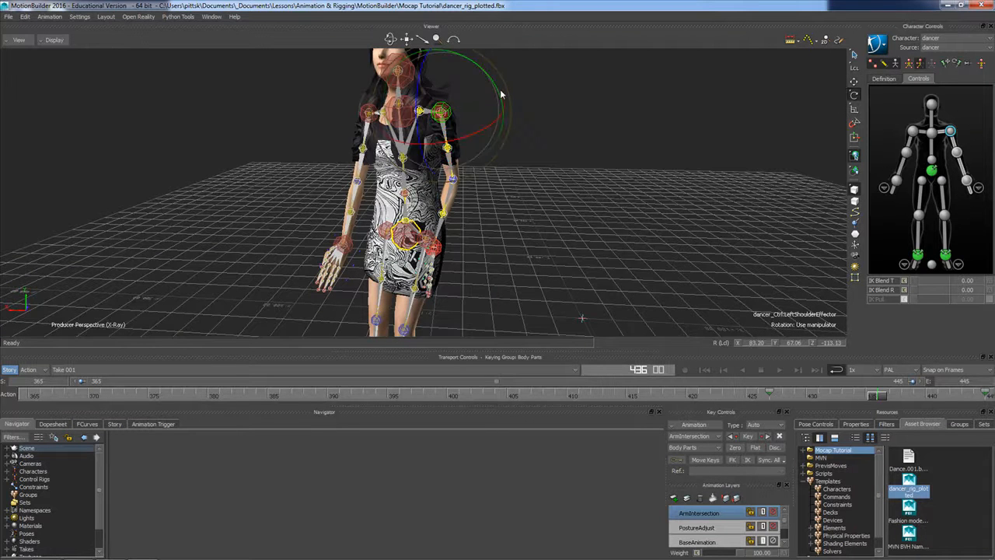
pyautogui.moveTo(499, 92); pyautogui.dragTo(496, 90)
# Rotate the left shoulder effector further to about X 58, Y 66, Z -167 and key the left arm at frame 436
pyautogui.keyDown('ctrl'); pyautogui.keyDown('shift'); pyautogui.moveTo(515, 178); pyautogui.dragTo(470, 152); pyautogui.keyUp('shift'); pyautogui.keyUp('ctrl')
pyautogui.click(470, 141)
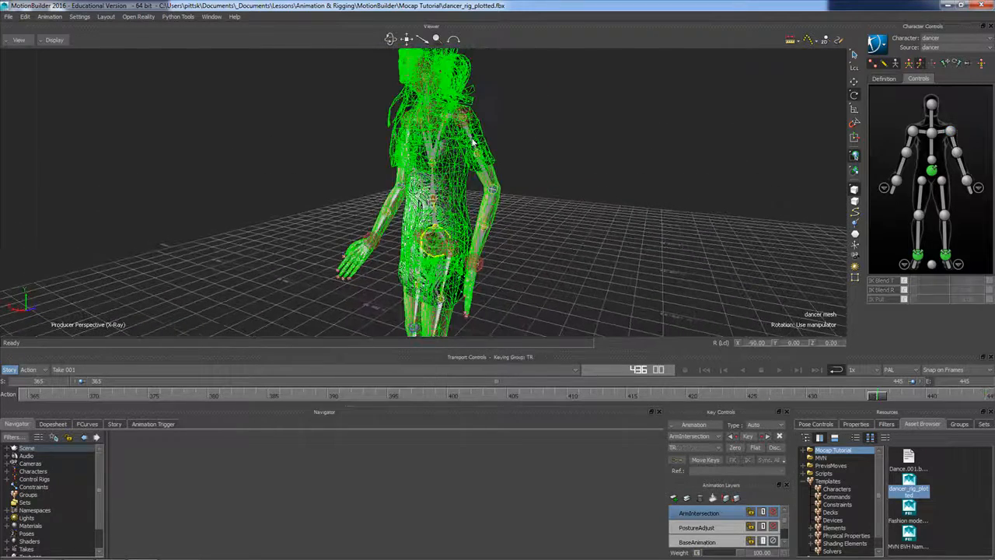
pyautogui.click(467, 121)
pyautogui.moveTo(482, 123); pyautogui.dragTo(466, 207)
pyautogui.moveTo(517, 151); pyautogui.dragTo(508, 172)
pyautogui.keyDown('alt'); pyautogui.moveTo(505, 219); pyautogui.dragTo(614, 223); pyautogui.keyUp('alt')
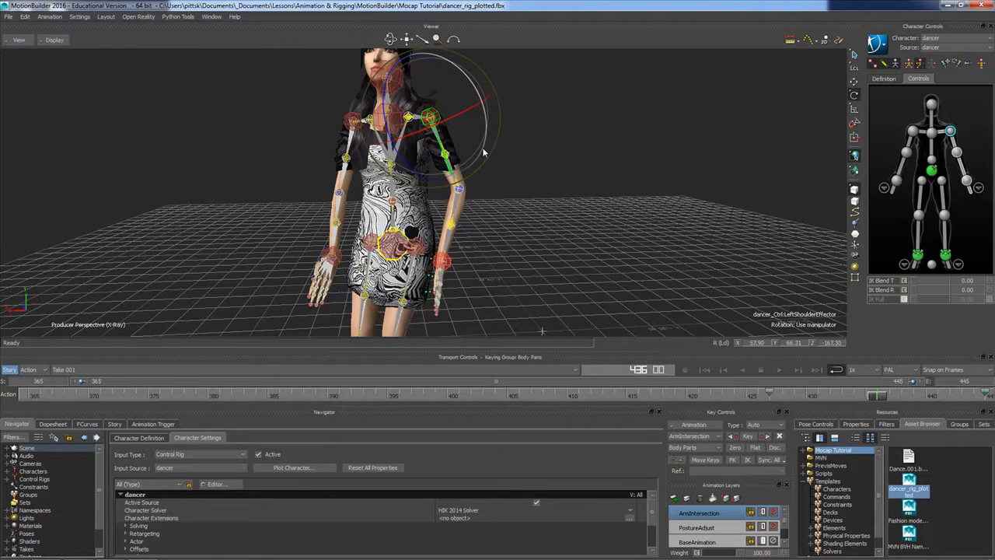
pyautogui.keyDown('alt'); pyautogui.moveTo(489, 167); pyautogui.dragTo(527, 220); pyautogui.keyUp('alt')
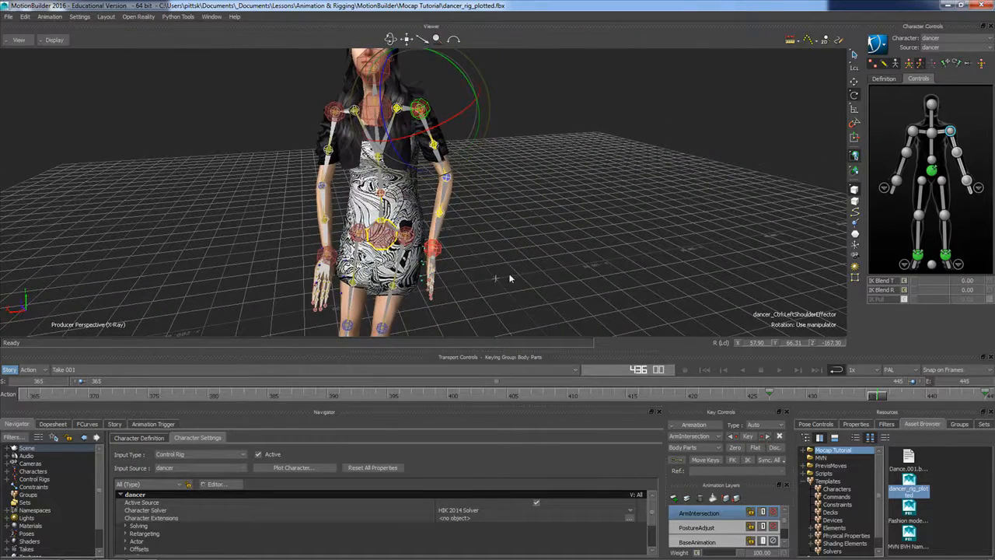
pyautogui.click(749, 437)
# With only the models displayed, rotate the left shoulder effector to about X 54 at frame 436 and rekey the left arm
pyautogui.hotkey('ctrl', 'a')
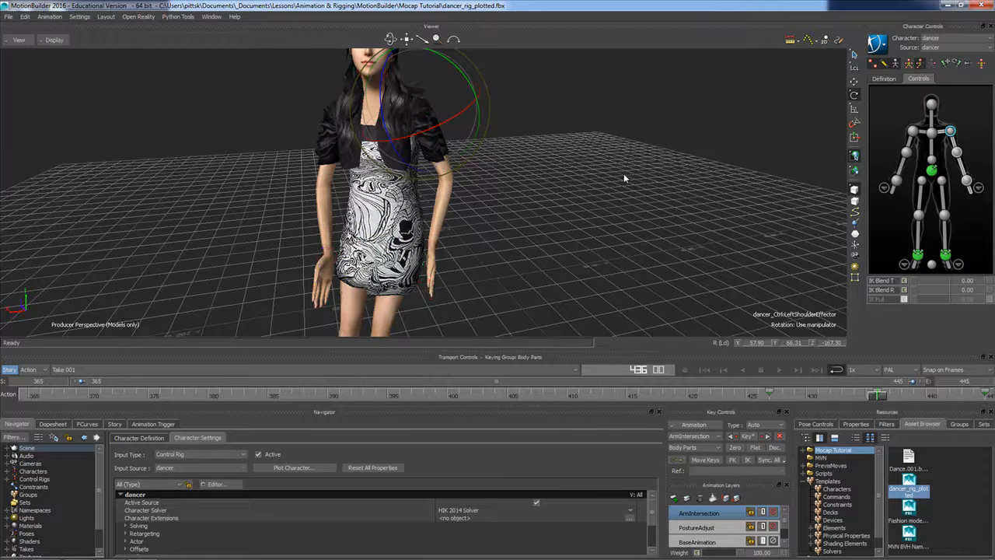
pyautogui.moveTo(875, 398); pyautogui.dragTo(802, 398)
pyautogui.moveTo(826, 398); pyautogui.dragTo(895, 421)
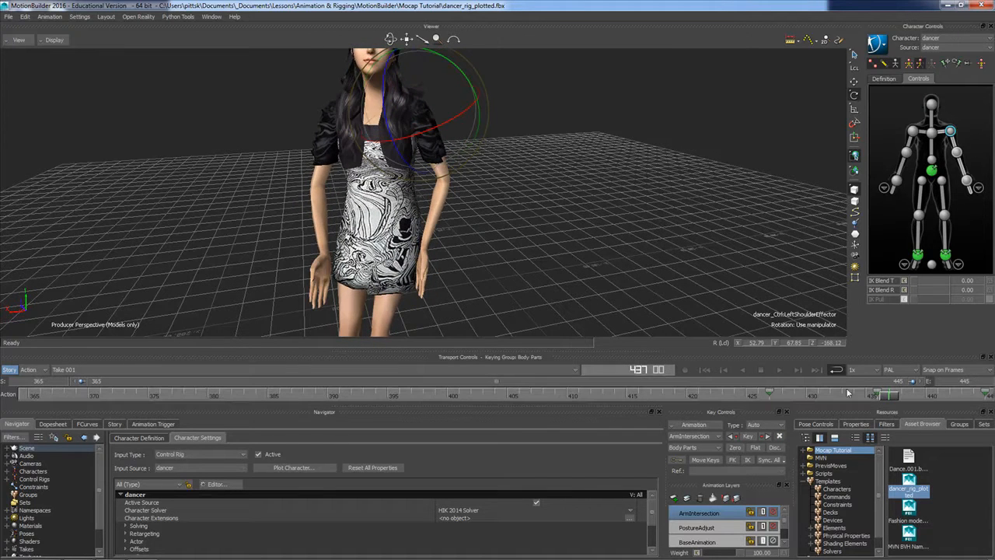
pyautogui.keyDown('ctrl'); pyautogui.keyDown('shift'); pyautogui.moveTo(518, 260); pyautogui.dragTo(365, 244); pyautogui.keyUp('shift'); pyautogui.keyUp('ctrl')
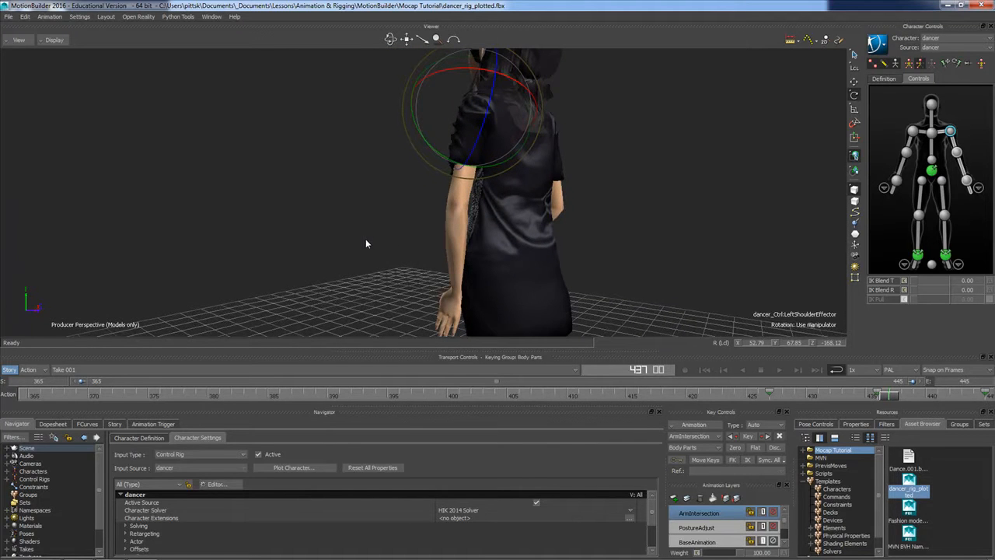
pyautogui.click(889, 400)
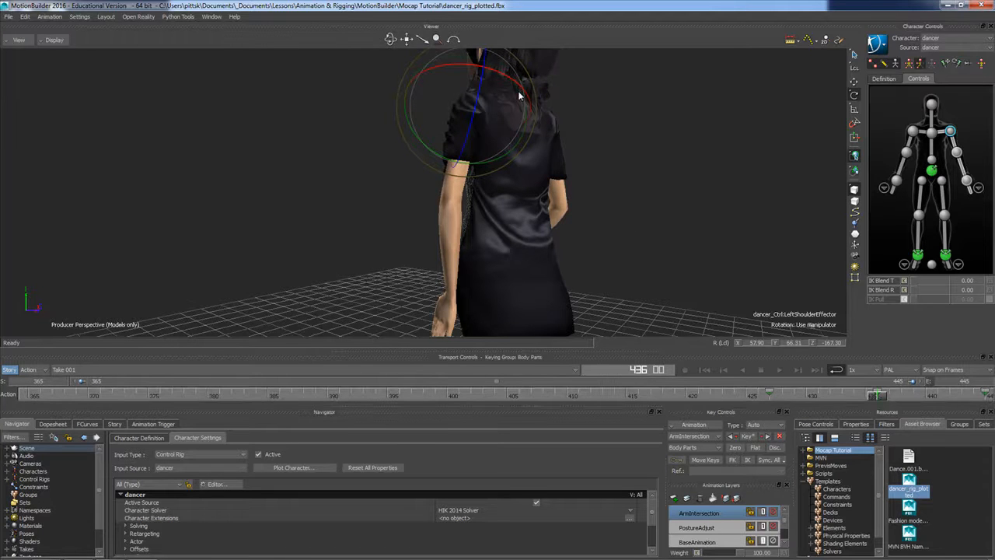
pyautogui.moveTo(521, 91); pyautogui.dragTo(536, 117)
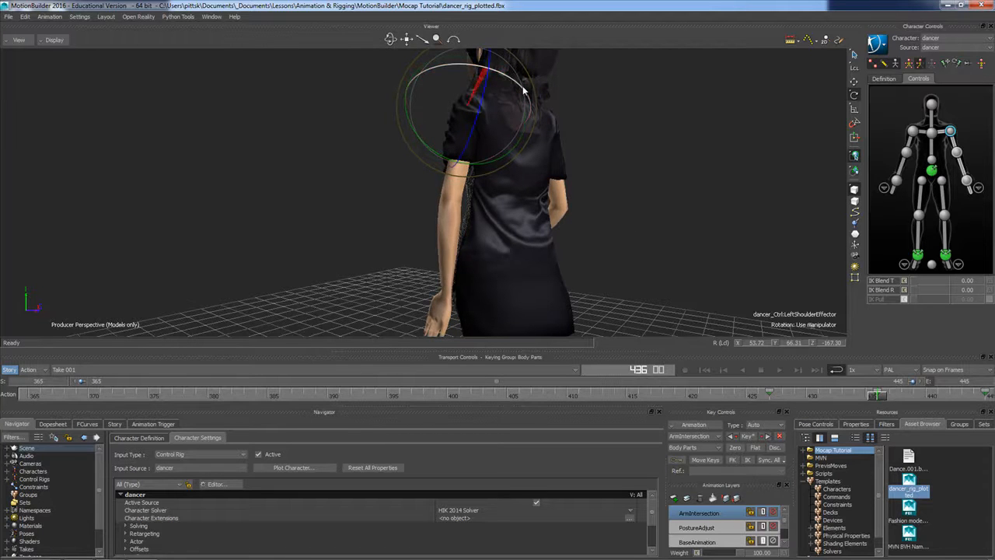
pyautogui.click(748, 436)
# Scrub the frames around 436 to 440 from behind and in front to check the left arm's clearance from the body
pyautogui.moveTo(877, 399); pyautogui.dragTo(898, 399)
pyautogui.keyDown('ctrl'); pyautogui.keyDown('shift'); pyautogui.moveTo(612, 285); pyautogui.dragTo(580, 280); pyautogui.keyUp('shift'); pyautogui.keyUp('ctrl')
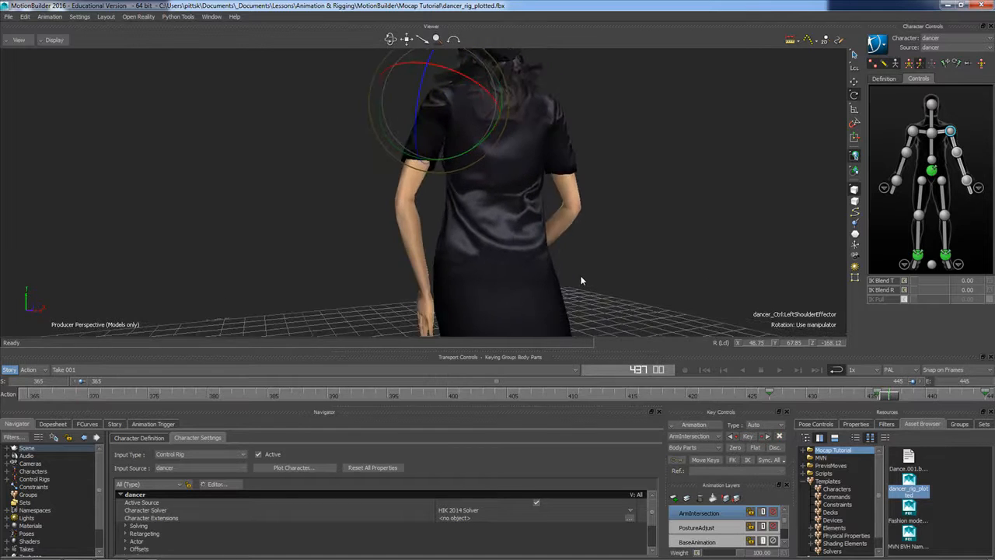
pyautogui.moveTo(896, 395); pyautogui.dragTo(924, 396)
pyautogui.keyDown('ctrl'); pyautogui.keyDown('shift'); pyautogui.moveTo(610, 255); pyautogui.dragTo(762, 275); pyautogui.keyUp('shift'); pyautogui.keyUp('ctrl')
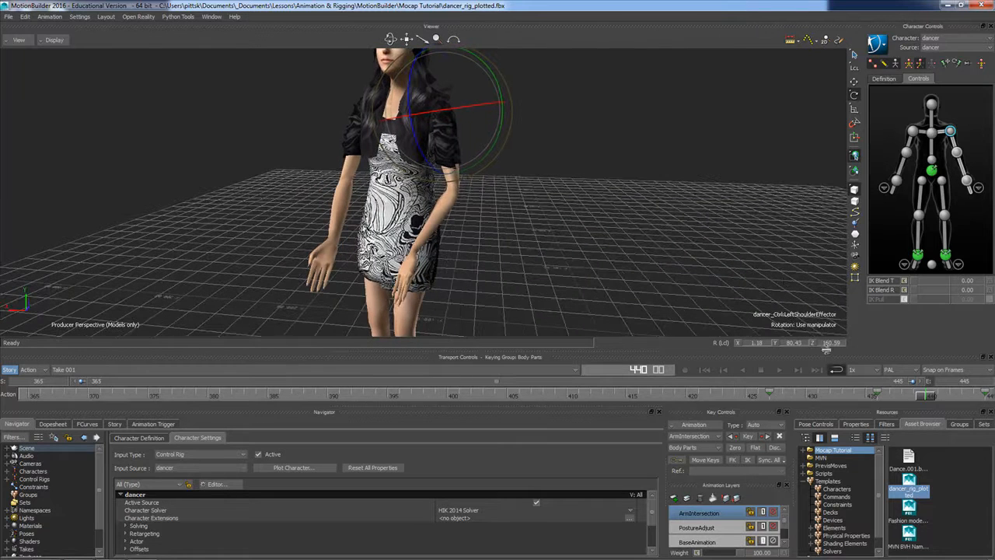
pyautogui.moveTo(924, 397)
pyautogui.mouseDown()
pyautogui.moveTo(881, 401)
pyautogui.moveTo(978, 403)
pyautogui.moveTo(773, 403)
pyautogui.moveTo(978, 395)
pyautogui.moveTo(741, 388)
pyautogui.mouseUp()
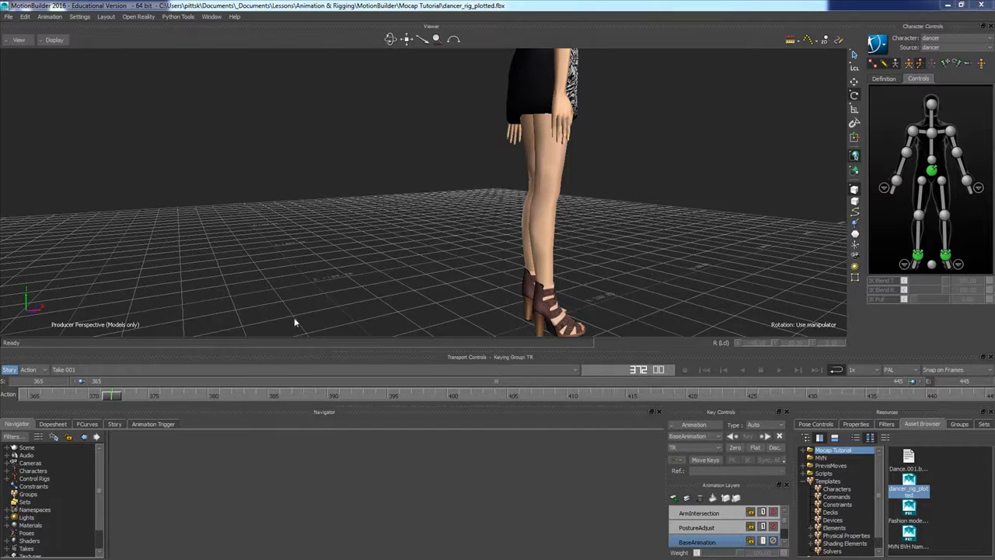
# Go to frame 417, show the rig in X-Ray and open the right ankle effector's function curves on the BaseAnimation layer
pyautogui.moveTo(121, 397); pyautogui.dragTo(576, 396)
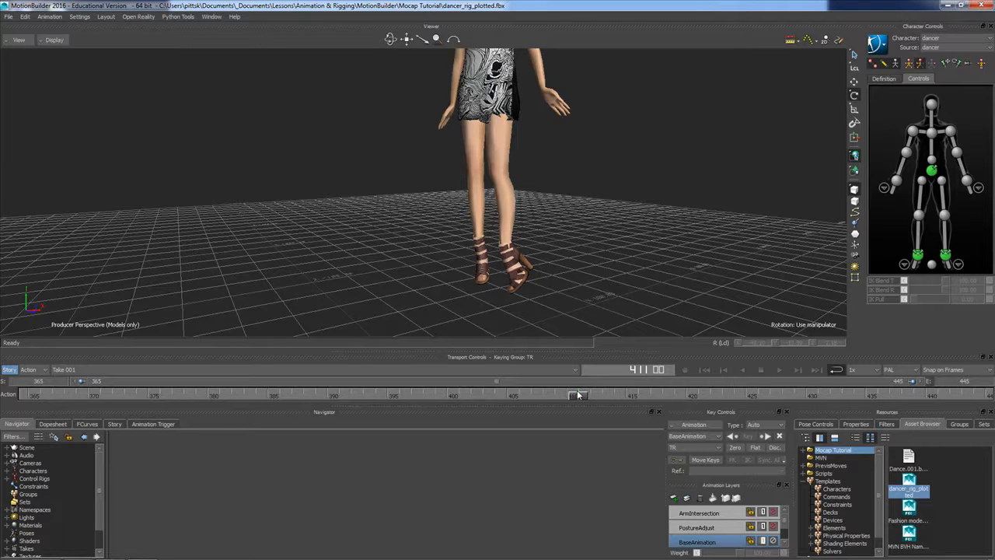
pyautogui.moveTo(583, 396); pyautogui.dragTo(661, 396)
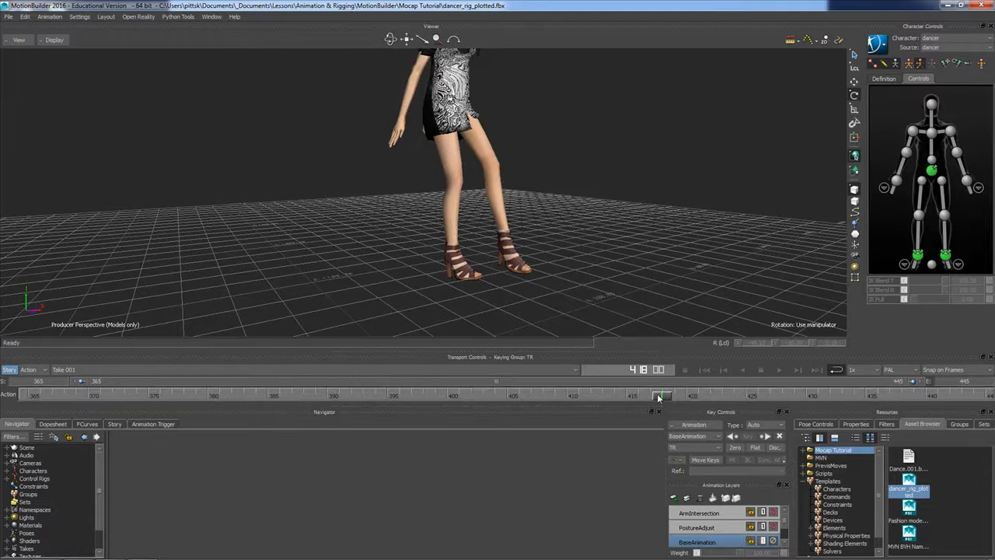
pyautogui.moveTo(663, 397)
pyautogui.mouseDown()
pyautogui.moveTo(791, 396)
pyautogui.moveTo(744, 394)
pyautogui.moveTo(699, 407)
pyautogui.moveTo(583, 400)
pyautogui.moveTo(695, 398)
pyautogui.moveTo(652, 395)
pyautogui.mouseUp()
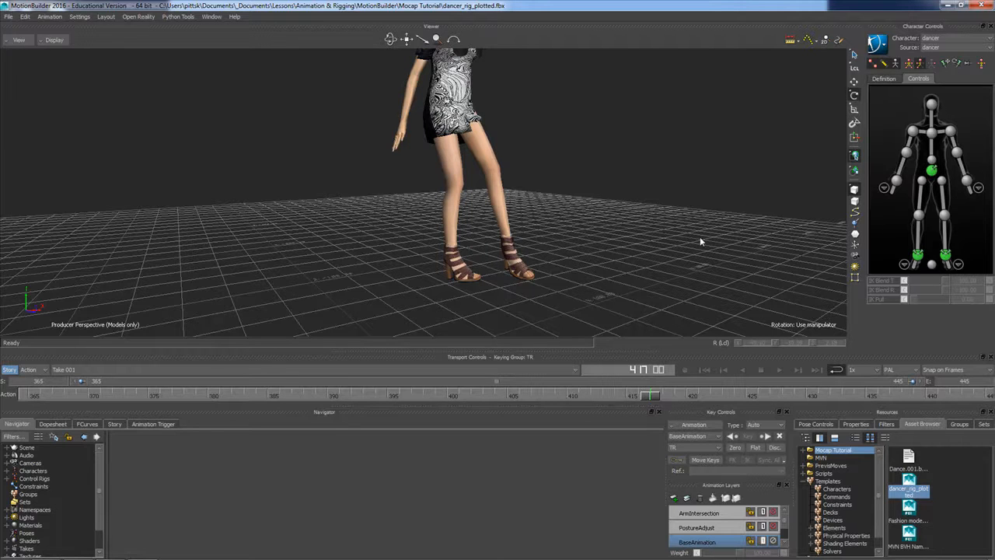
pyautogui.hotkey('ctrl', 'a')
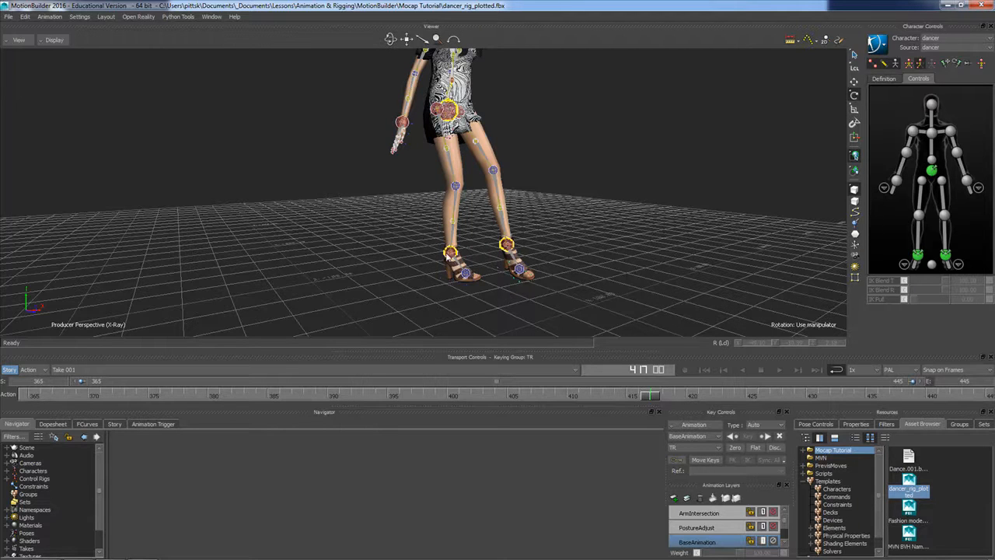
pyautogui.click(451, 252)
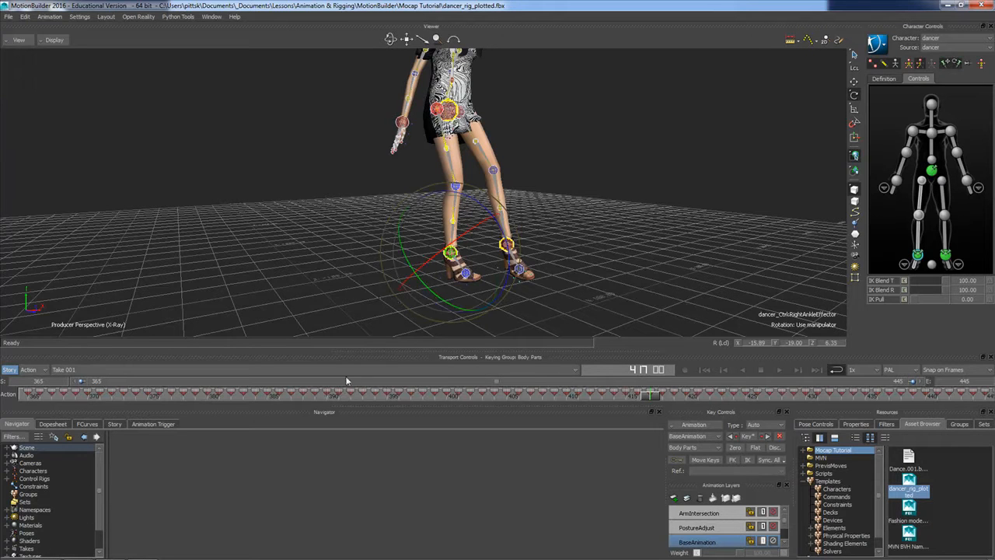
pyautogui.click(88, 425)
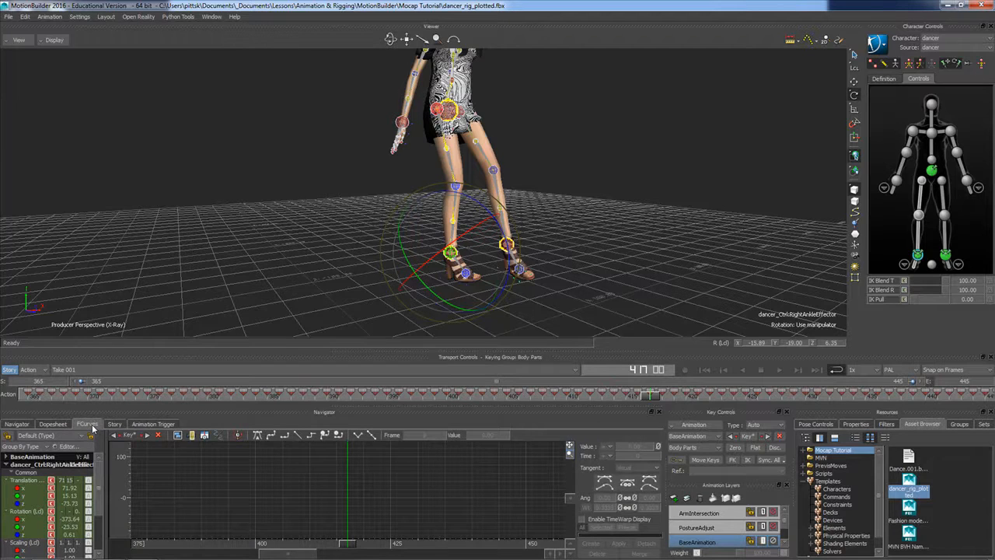
# Switch to global translation and display only the right ankle effector's X and Z translation curves
pyautogui.click(856, 81)
pyautogui.click(856, 69)
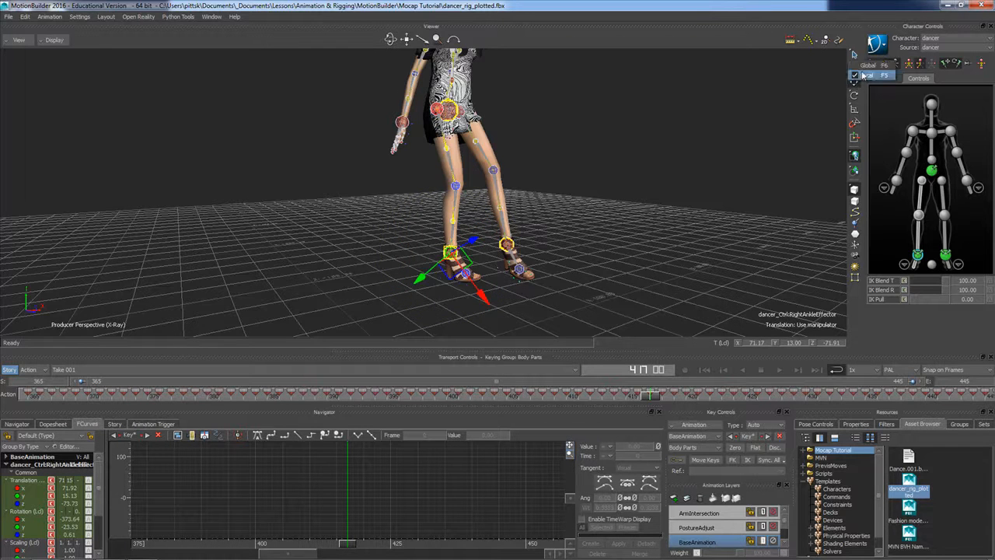
pyautogui.click(864, 66)
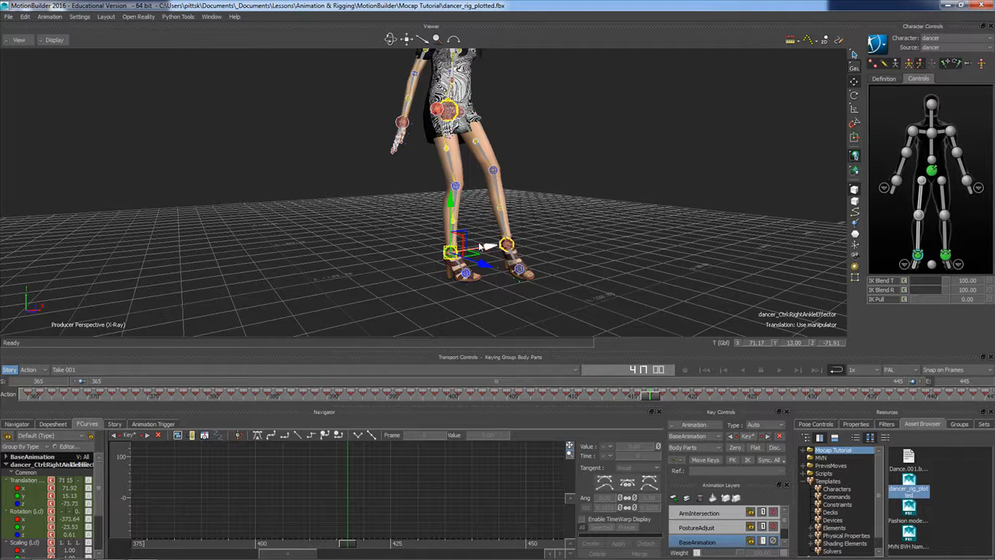
pyautogui.click(33, 491)
pyautogui.keyDown('shift'); pyautogui.click(33, 504); pyautogui.keyUp('shift')
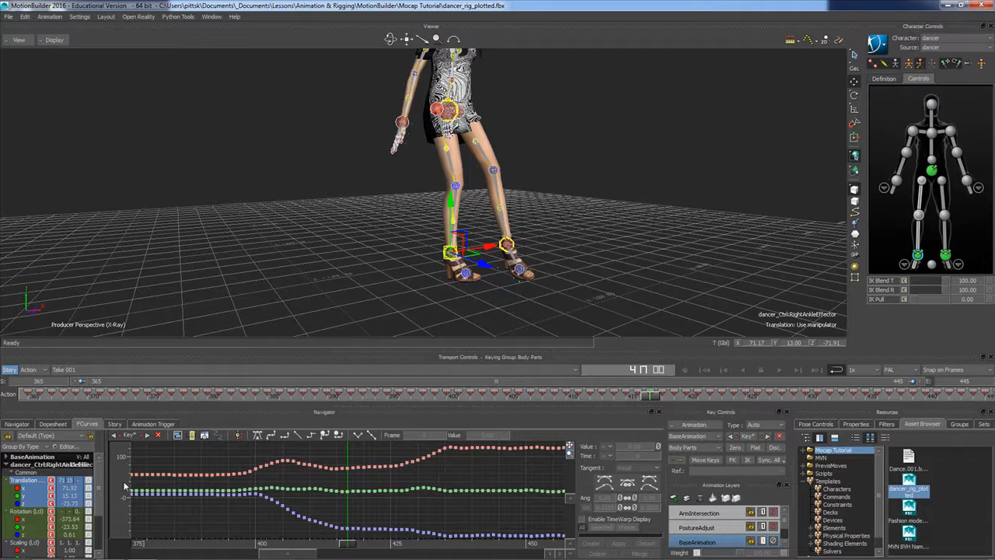
pyautogui.keyDown('ctrl'); pyautogui.click(36, 497); pyautogui.keyUp('ctrl')
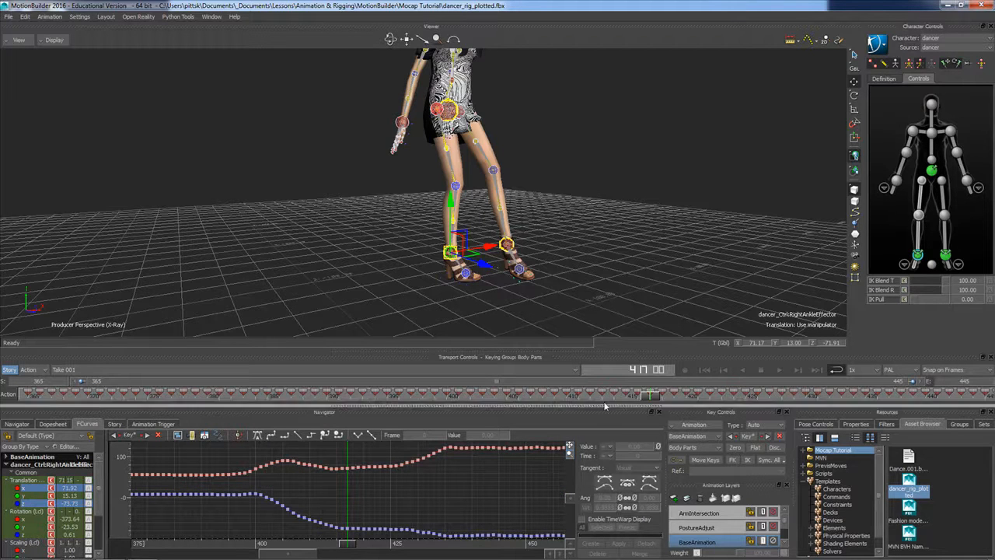
# Scrub the foot slide between frames 415 and 425, then delete the right ankle's X and Z translation keys from 416 to 424
pyautogui.moveTo(650, 394); pyautogui.dragTo(628, 400)
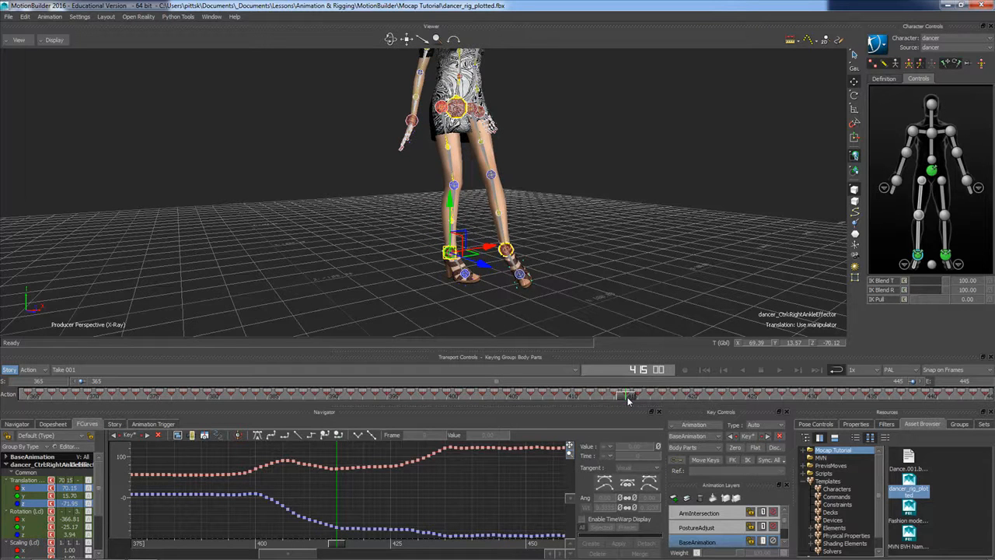
pyautogui.moveTo(630, 401); pyautogui.dragTo(750, 400)
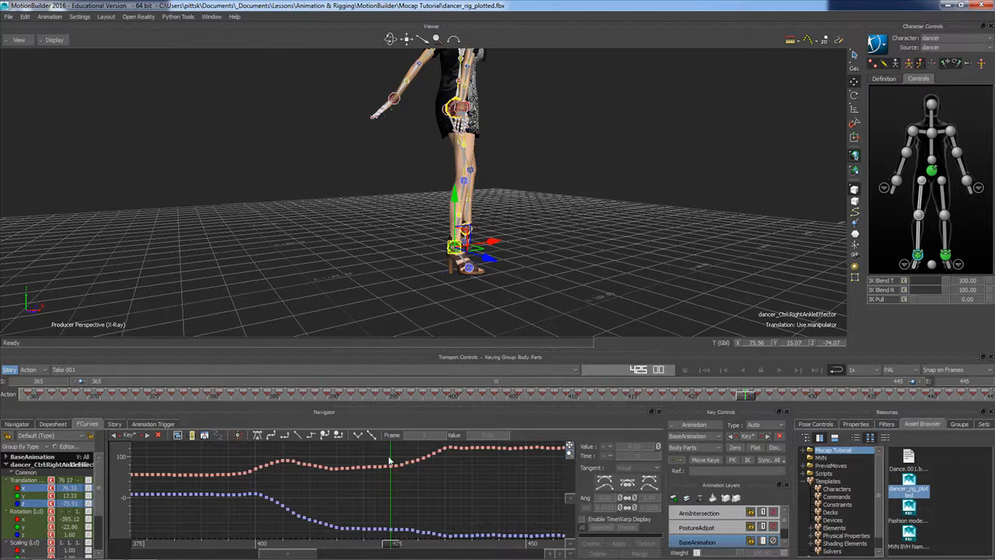
pyautogui.moveTo(390, 458); pyautogui.dragTo(341, 541)
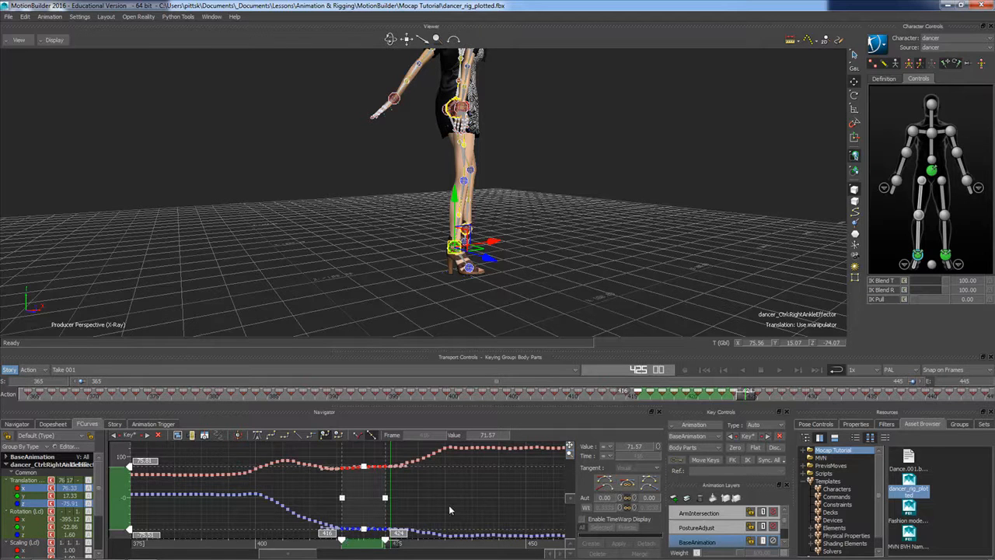
pyautogui.press('Delete')
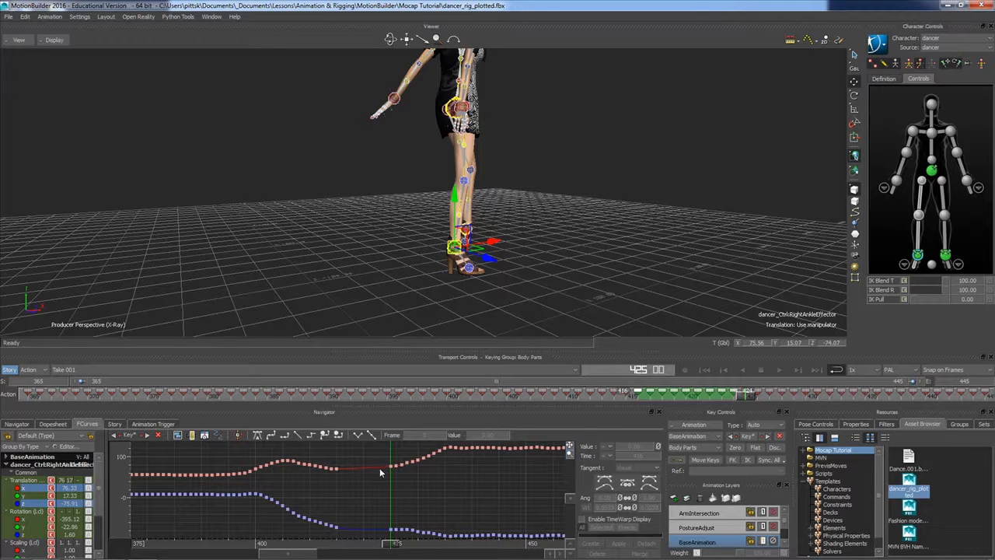
# Go to frame 415 and select the right ankle's X and Z translation keys at frames 415 and 425
pyautogui.moveTo(745, 398); pyautogui.dragTo(628, 398)
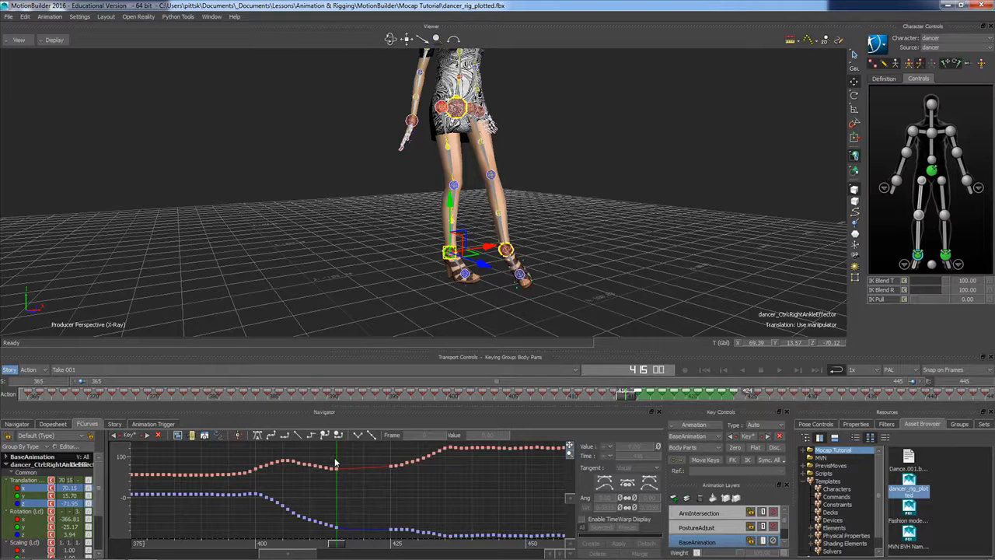
pyautogui.moveTo(383, 529); pyautogui.dragTo(392, 548)
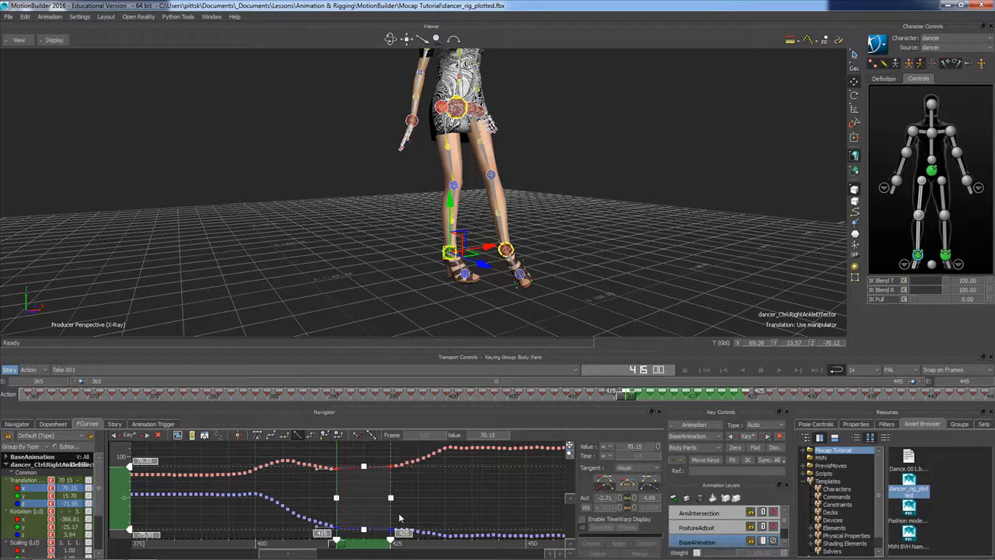
pyautogui.press('Delete')
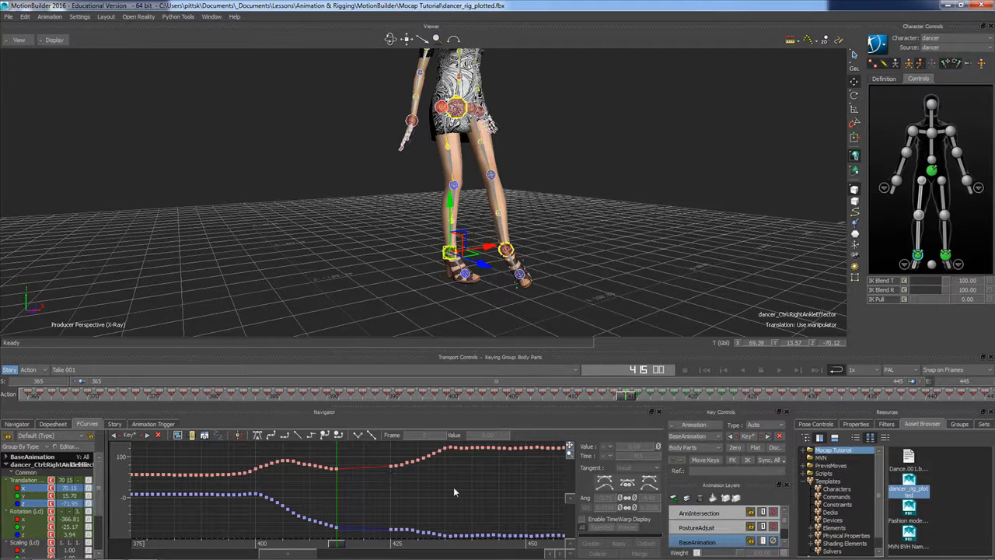
# Create a new animation layer and name it FootSkating
pyautogui.click(674, 499)
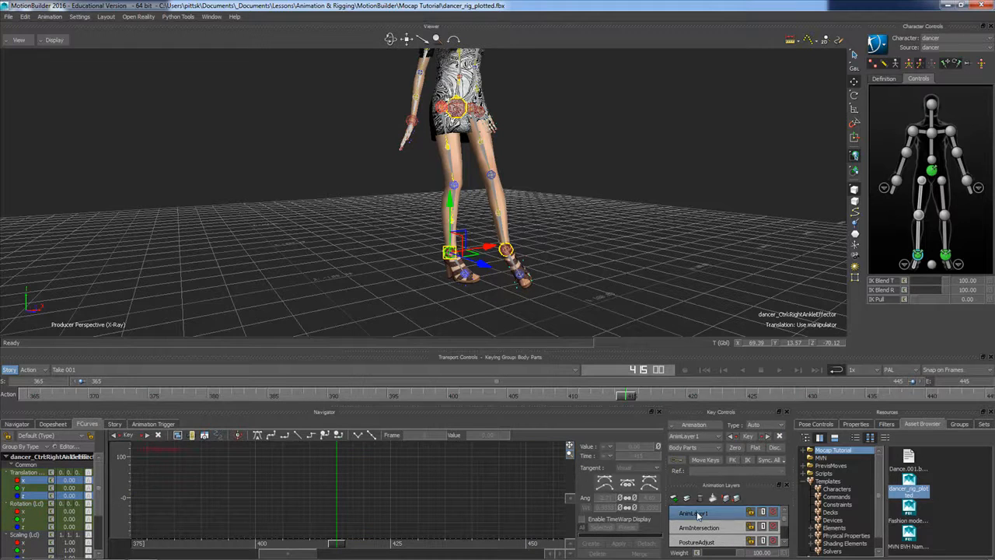
pyautogui.rightClick(698, 514)
pyautogui.click(719, 427)
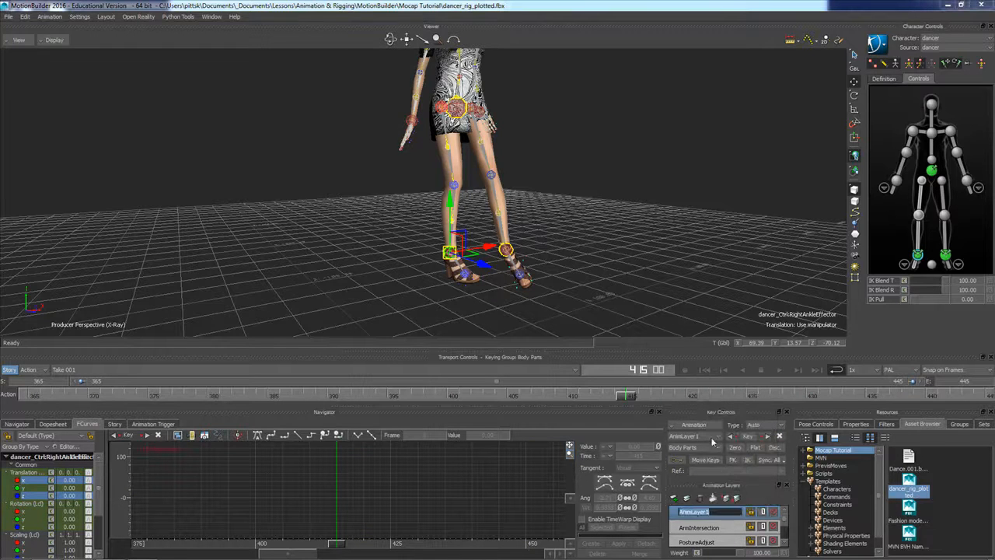
pyautogui.write('FootSkating')
pyautogui.press('Return')
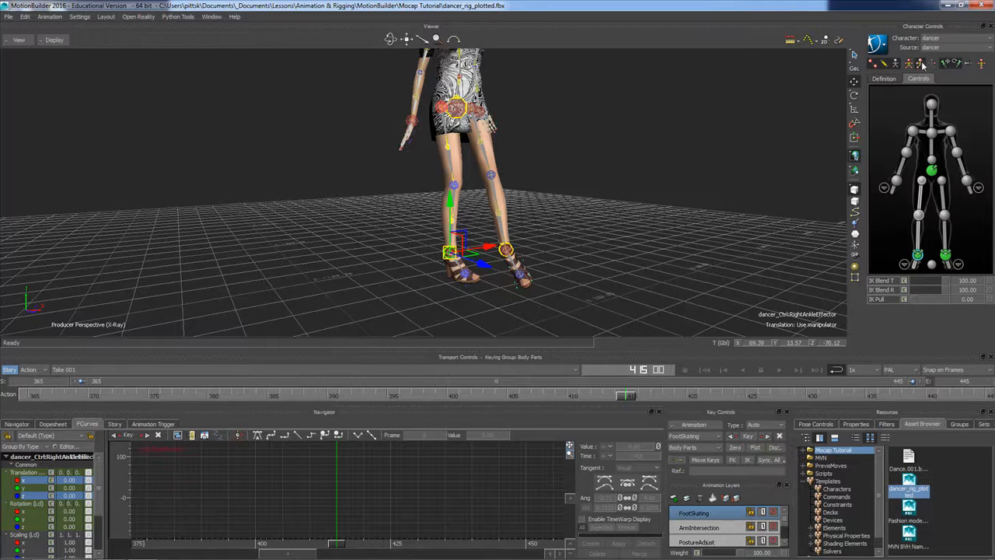
# On the FootSkating layer, key the right ankle effector at frame 415, then reposition the planted foot and key it at frame 425
pyautogui.click(747, 436)
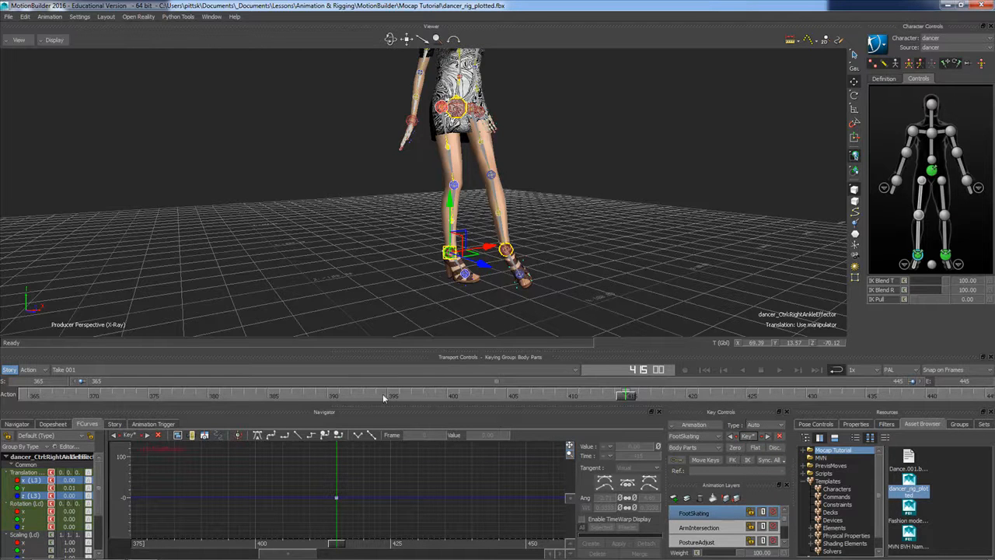
pyautogui.moveTo(630, 398); pyautogui.dragTo(746, 398)
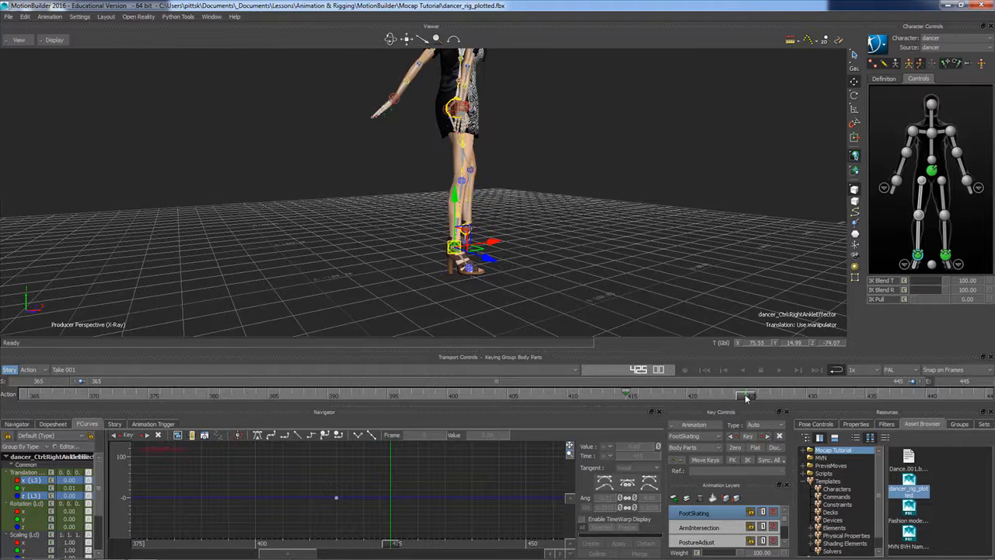
pyautogui.moveTo(481, 253); pyautogui.dragTo(487, 258)
pyautogui.keyDown('ctrl'); pyautogui.keyDown('shift'); pyautogui.moveTo(533, 234); pyautogui.dragTo(572, 250); pyautogui.keyUp('shift'); pyautogui.keyUp('ctrl')
pyautogui.click(614, 384)
pyautogui.moveTo(628, 397); pyautogui.dragTo(746, 406)
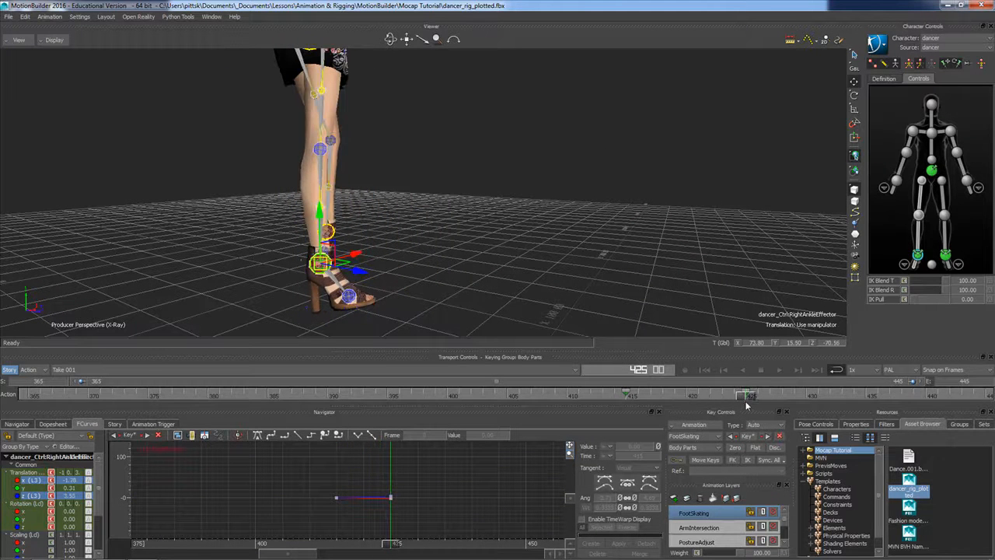
pyautogui.moveTo(344, 267); pyautogui.dragTo(345, 269)
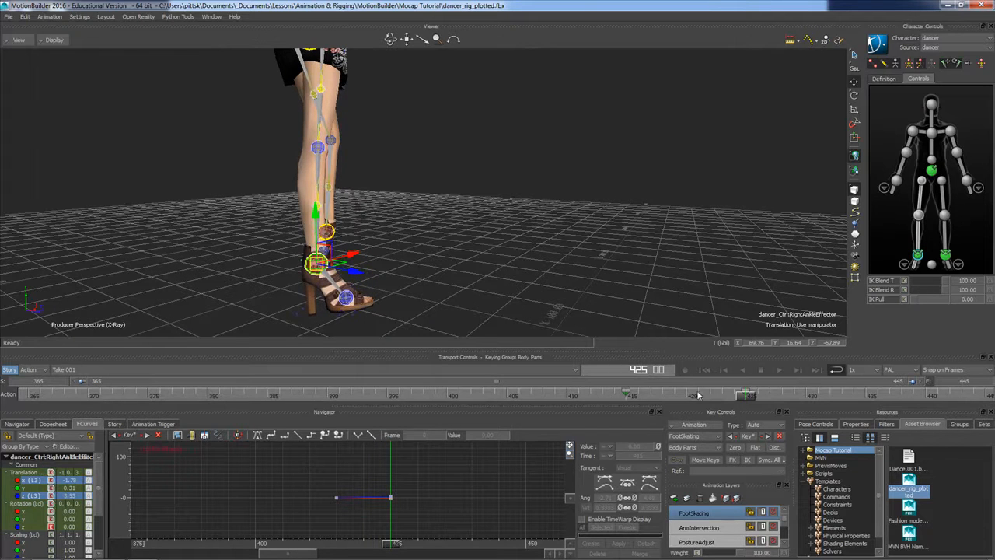
pyautogui.click(747, 436)
# Inspect the right ankle's FootSkating keys and scrub between frames 415 and 433 to check the foot plant, leaving the effector deselected
pyautogui.moveTo(746, 396); pyautogui.dragTo(772, 423)
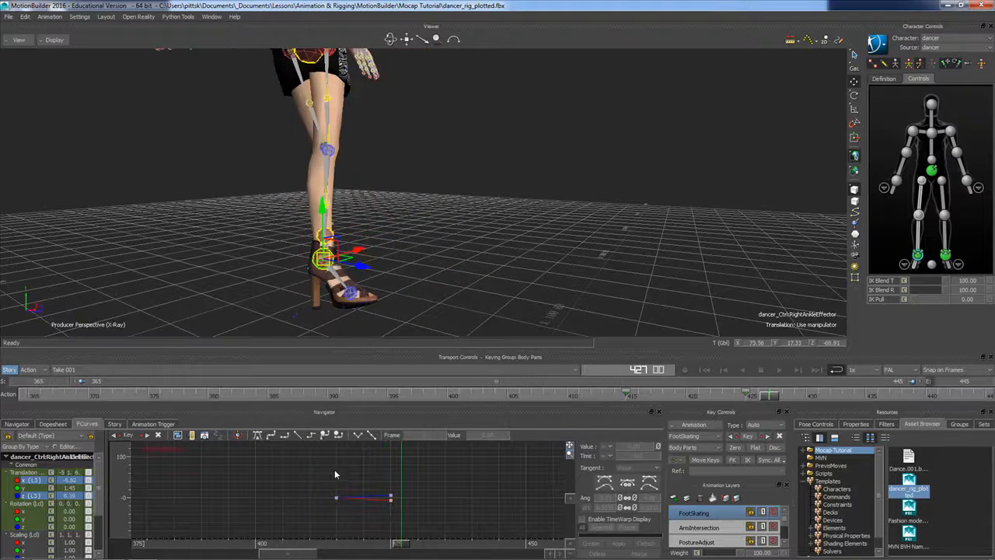
pyautogui.moveTo(402, 511); pyautogui.dragTo(435, 513)
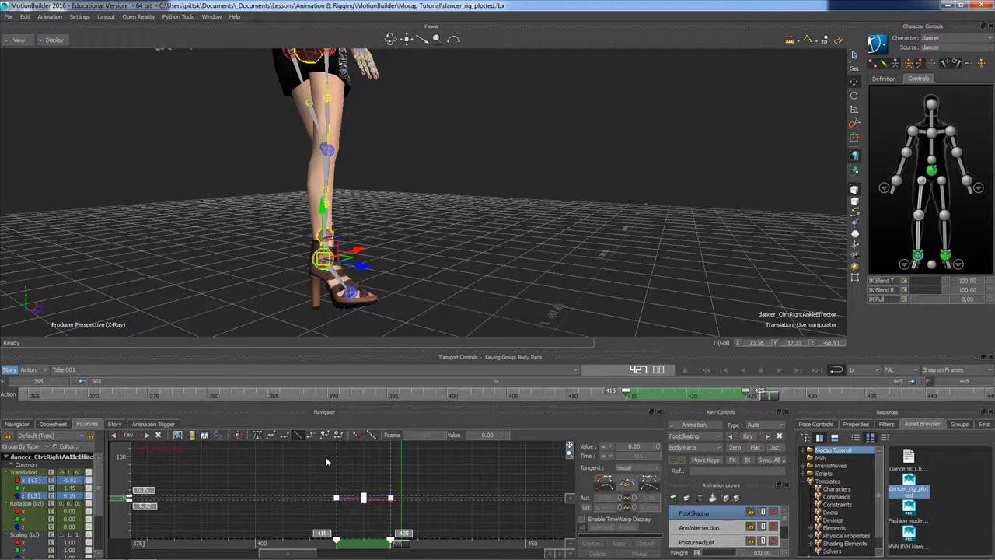
pyautogui.click(459, 481)
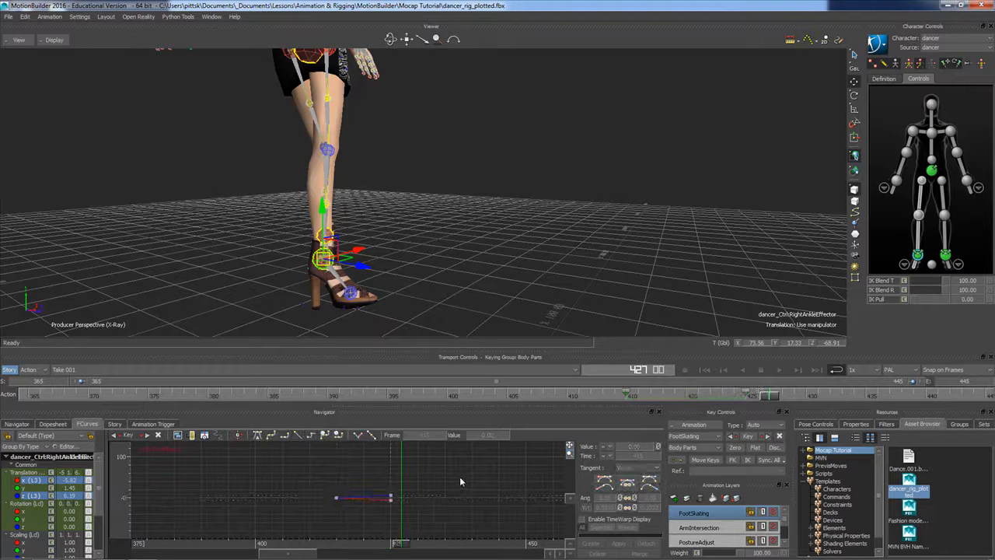
pyautogui.moveTo(770, 399); pyautogui.dragTo(801, 397)
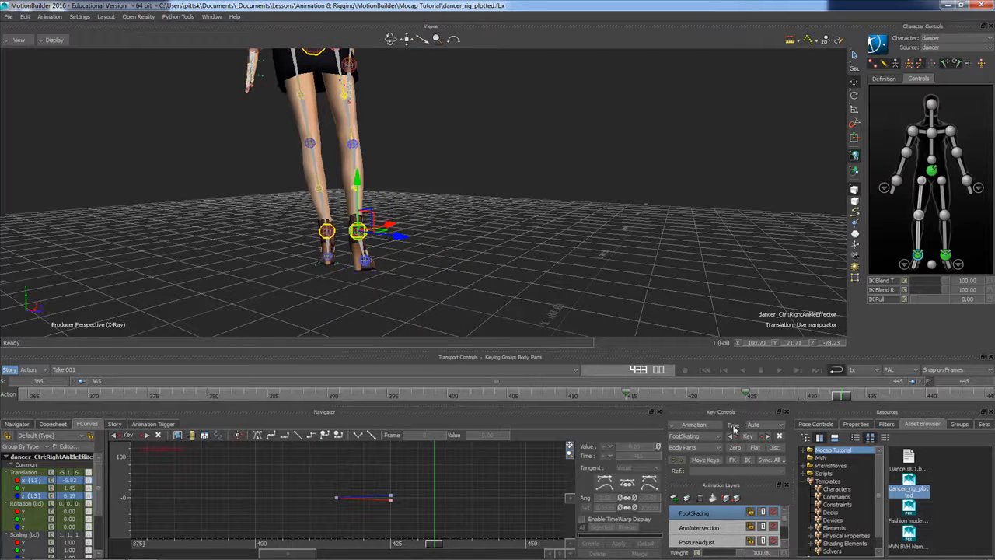
pyautogui.click(479, 250)
pyautogui.moveTo(840, 402); pyautogui.dragTo(642, 404)
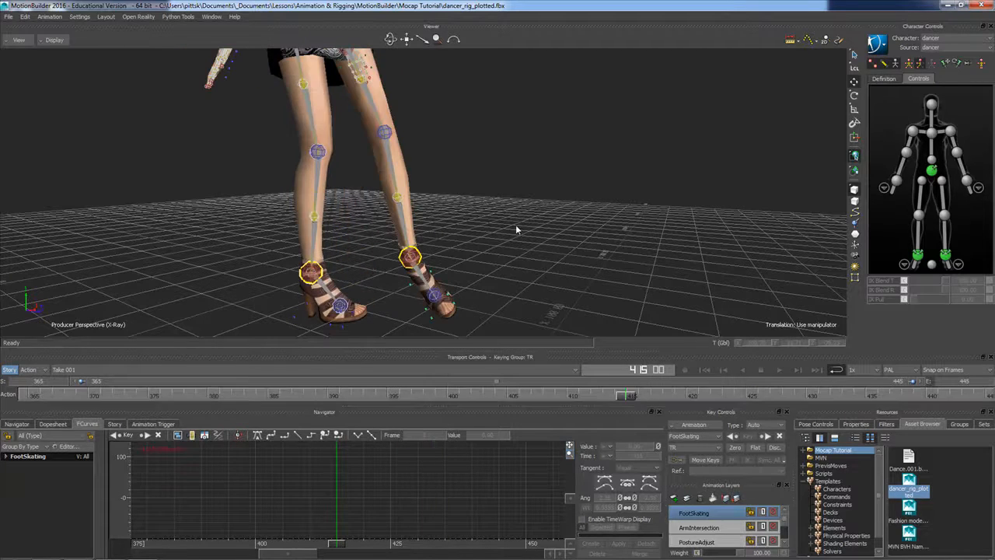
# Play the take from frame 370 in the enlarged viewer layout with only the models displayed
pyautogui.scroll(-5, 515, 230)
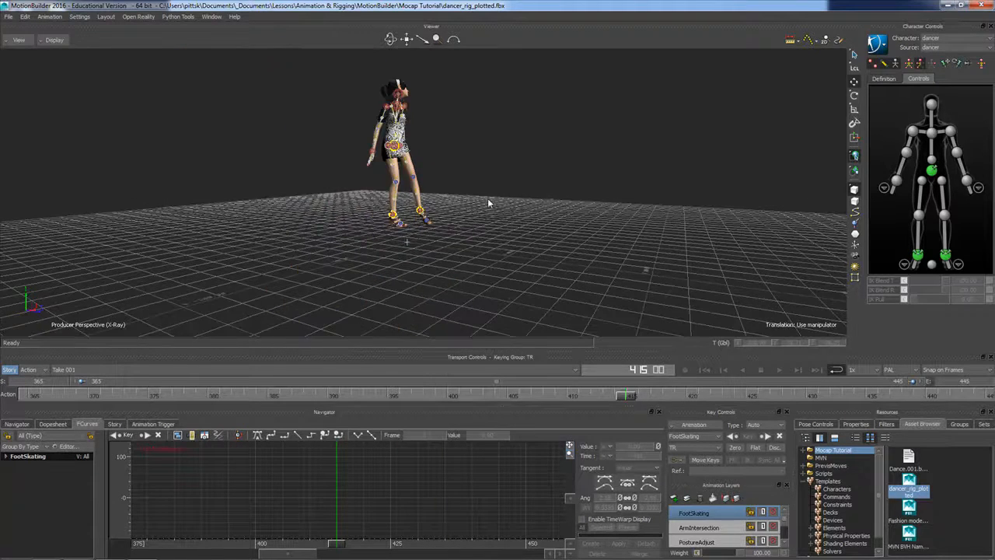
pyautogui.keyDown('ctrl'); pyautogui.keyDown('shift'); pyautogui.moveTo(488, 201); pyautogui.dragTo(452, 215); pyautogui.keyUp('shift'); pyautogui.keyUp('ctrl')
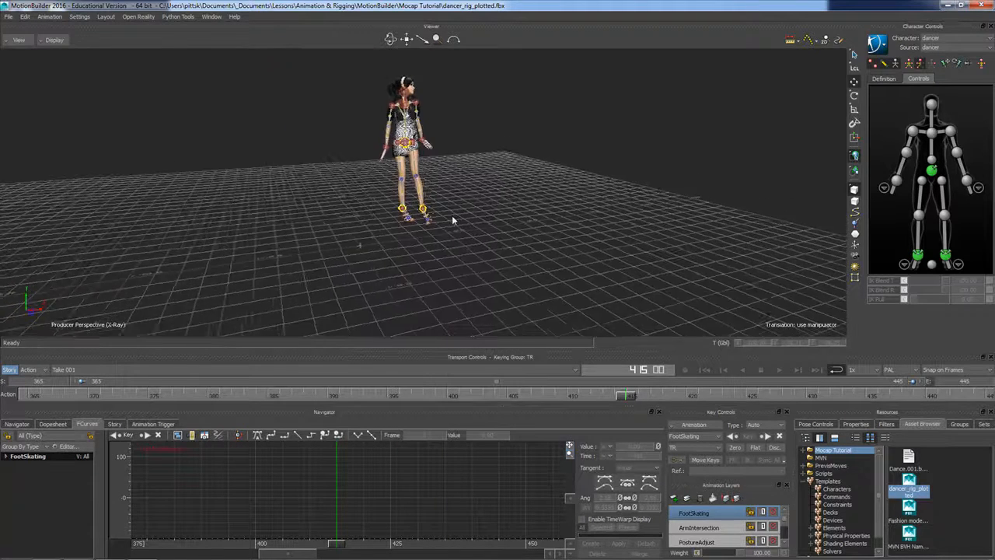
pyautogui.scroll(5, 462, 214)
pyautogui.scroll(-5, 470, 207)
pyautogui.keyDown('ctrl'); pyautogui.keyDown('shift'); pyautogui.moveTo(460, 172); pyautogui.dragTo(409, 200); pyautogui.keyUp('shift'); pyautogui.keyUp('ctrl')
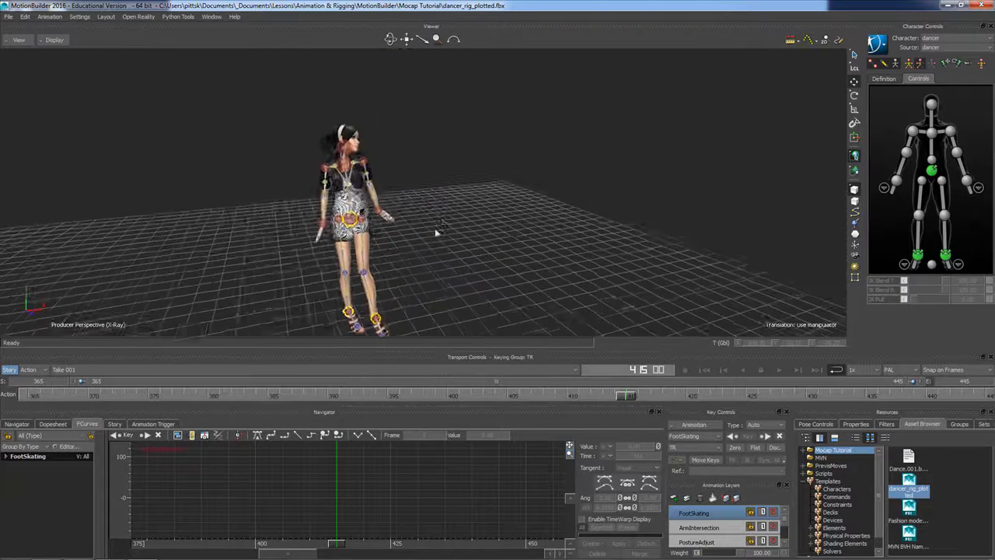
pyautogui.moveTo(609, 402); pyautogui.dragTo(87, 396)
pyautogui.keyDown('ctrl'); pyautogui.keyDown('shift'); pyautogui.moveTo(398, 224); pyautogui.dragTo(483, 267); pyautogui.keyUp('shift'); pyautogui.keyUp('ctrl')
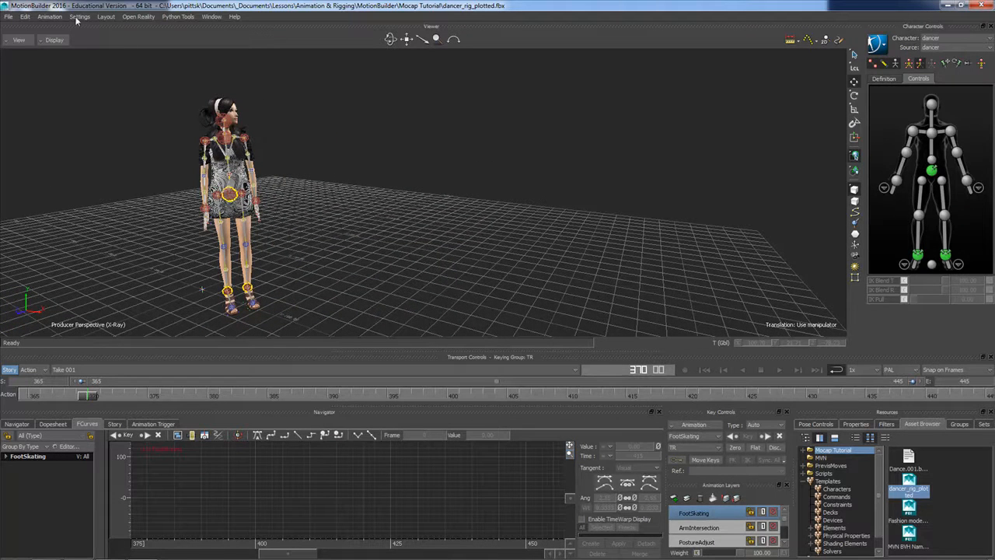
pyautogui.click(105, 17)
pyautogui.click(117, 40)
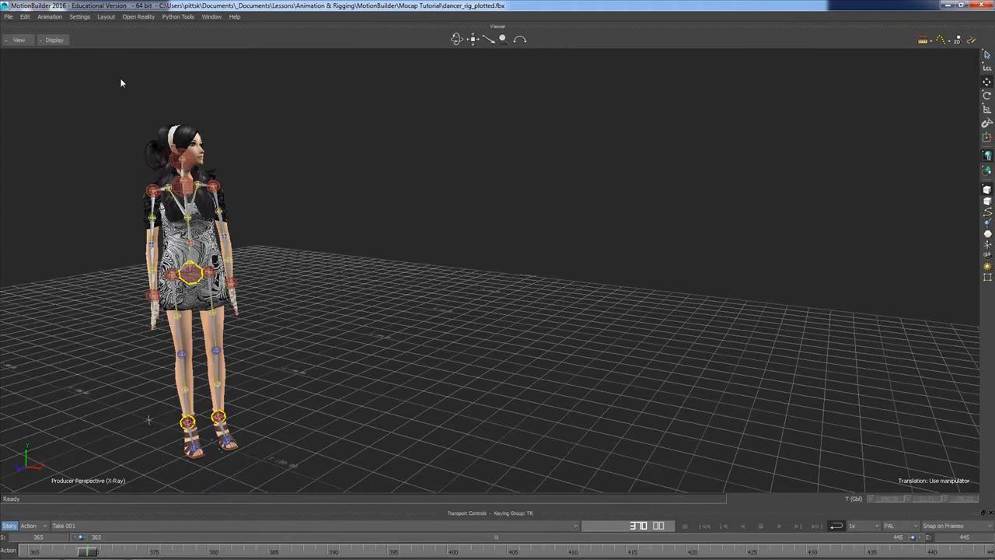
pyautogui.hotkey('ctrl', 'x')
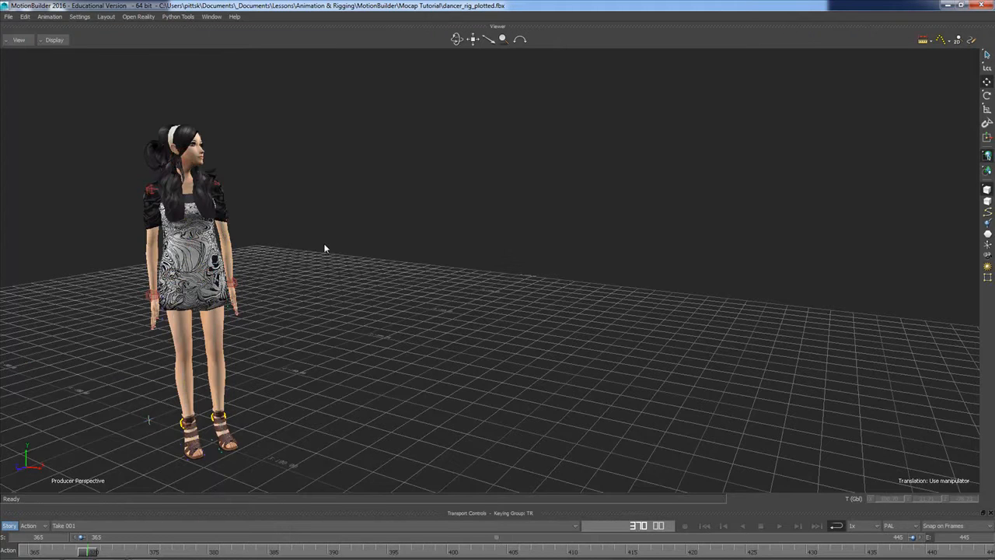
pyautogui.hotkey('ctrl', 'a')
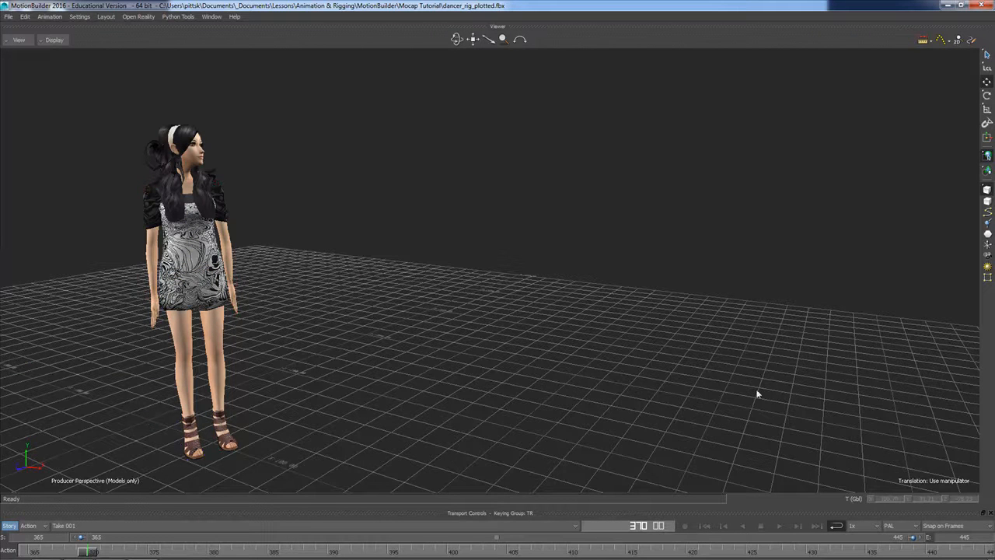
pyautogui.click(779, 527)
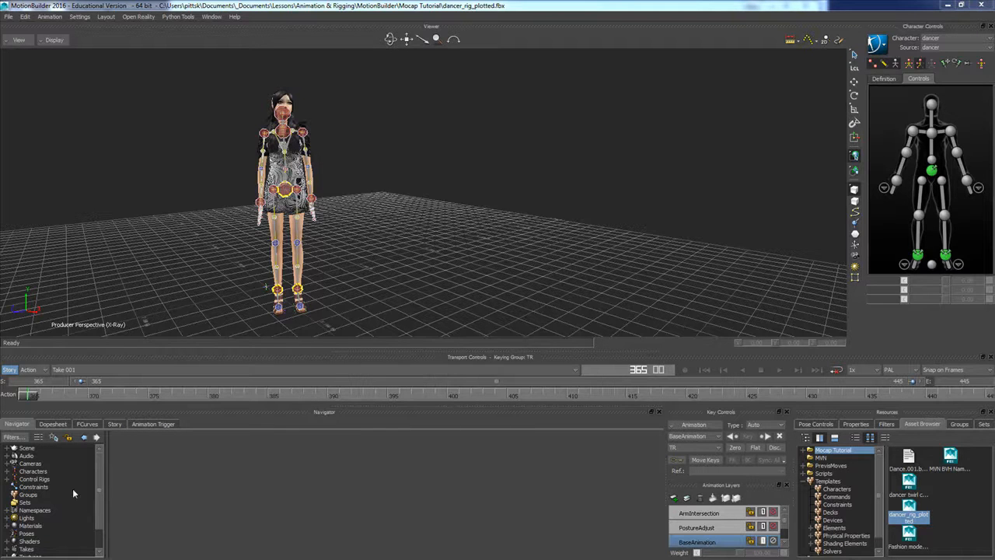
# Plot the dancer character's control rig animation to the skeleton at 25 FPS with the Unroll rotation filter
pyautogui.click(9, 472)
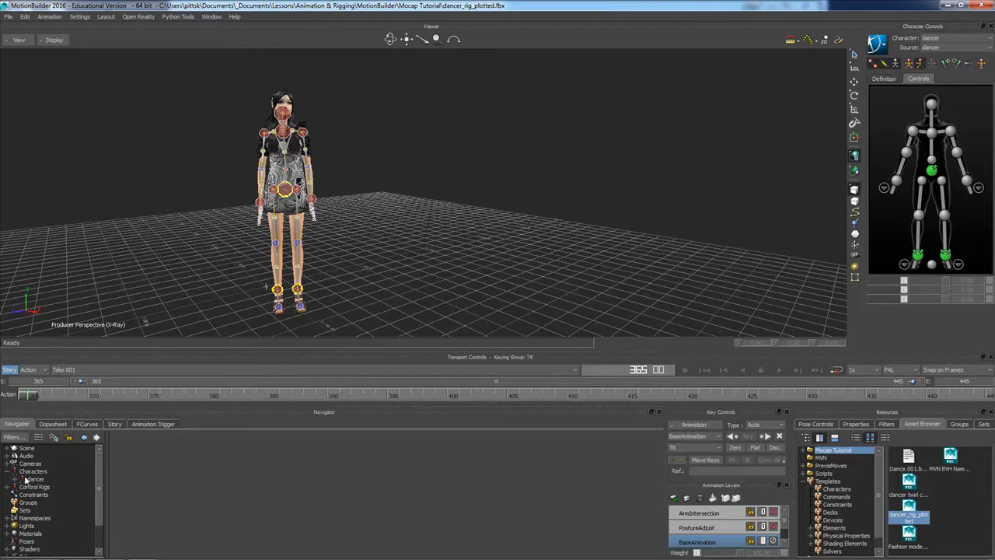
pyautogui.click(33, 480)
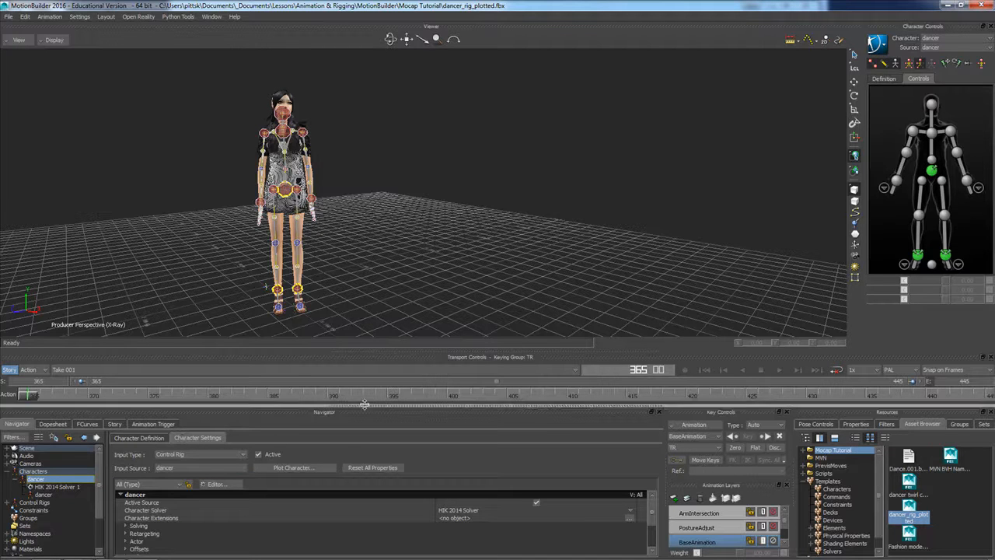
pyautogui.click(323, 466)
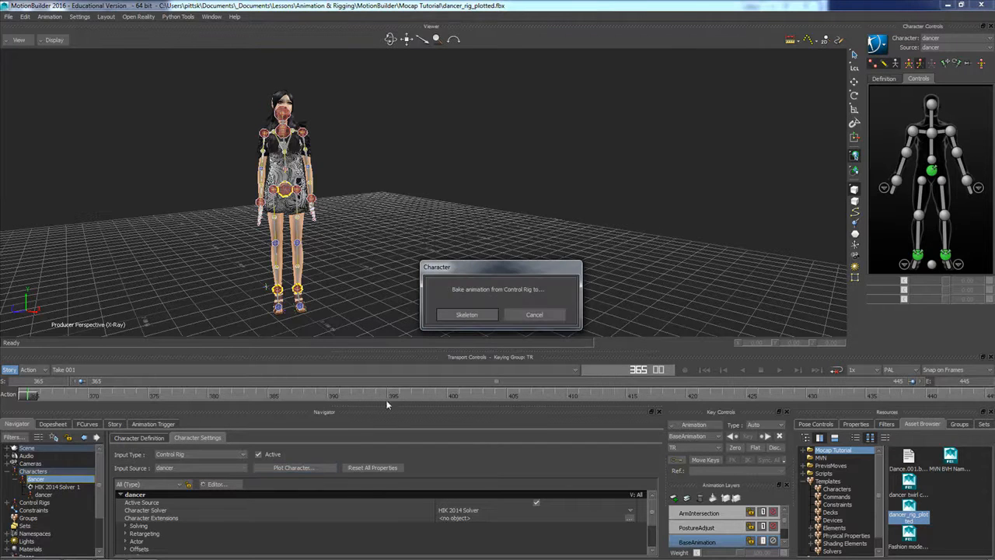
pyautogui.click(466, 315)
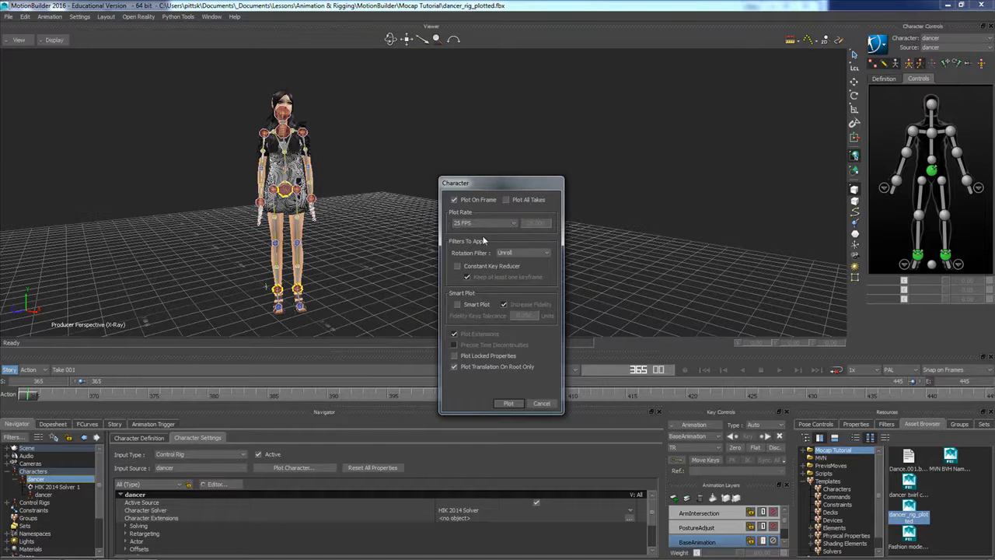
pyautogui.click(507, 404)
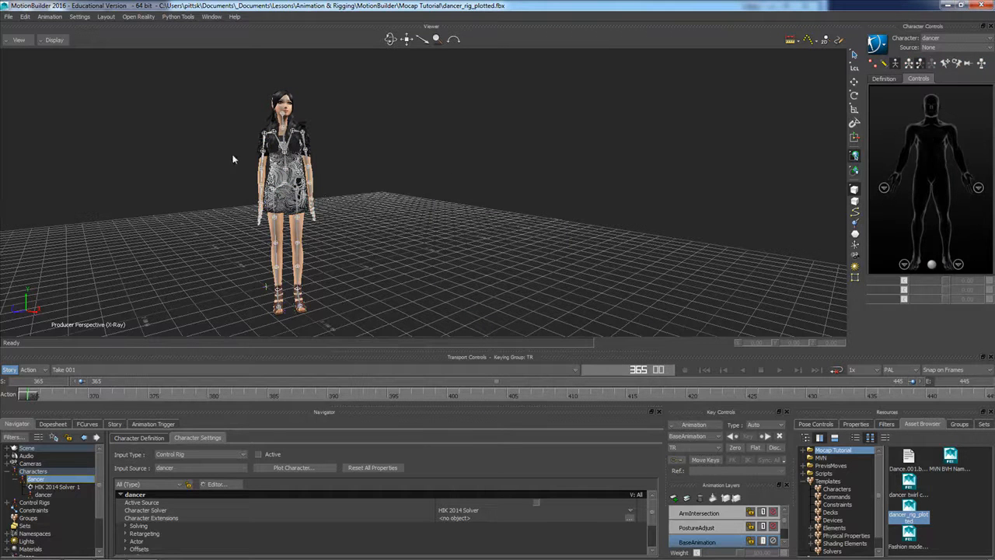
# Scrub the plotted motion, then select the hips bone and frame its translation curves on the BaseAnimation layer
pyautogui.click(42, 398)
pyautogui.moveTo(42, 398)
pyautogui.mouseDown()
pyautogui.moveTo(747, 399)
pyautogui.moveTo(109, 398)
pyautogui.mouseUp()
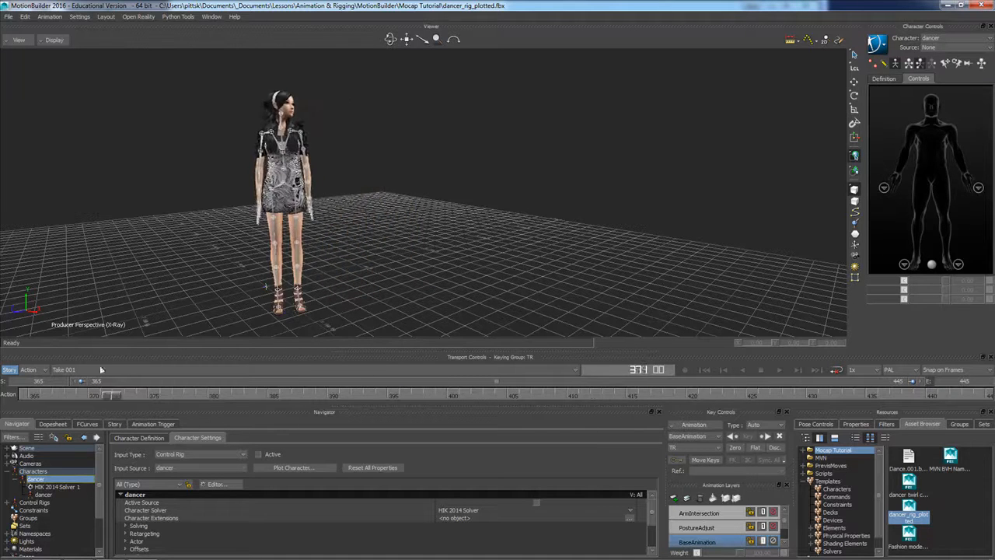
pyautogui.click(282, 186)
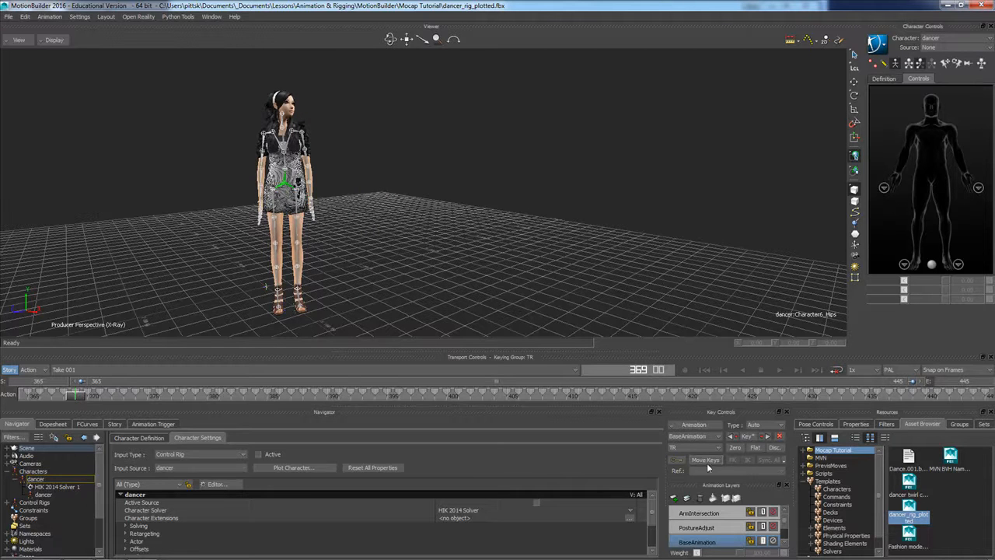
pyautogui.moveTo(784, 524)
pyautogui.mouseDown()
pyautogui.moveTo(784, 542)
pyautogui.moveTo(785, 521)
pyautogui.mouseUp()
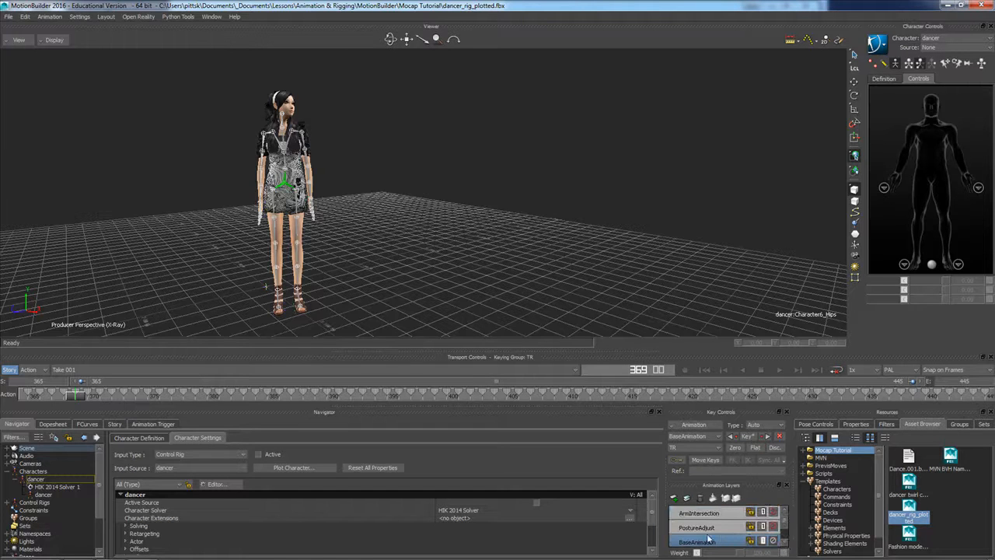
pyautogui.click(89, 424)
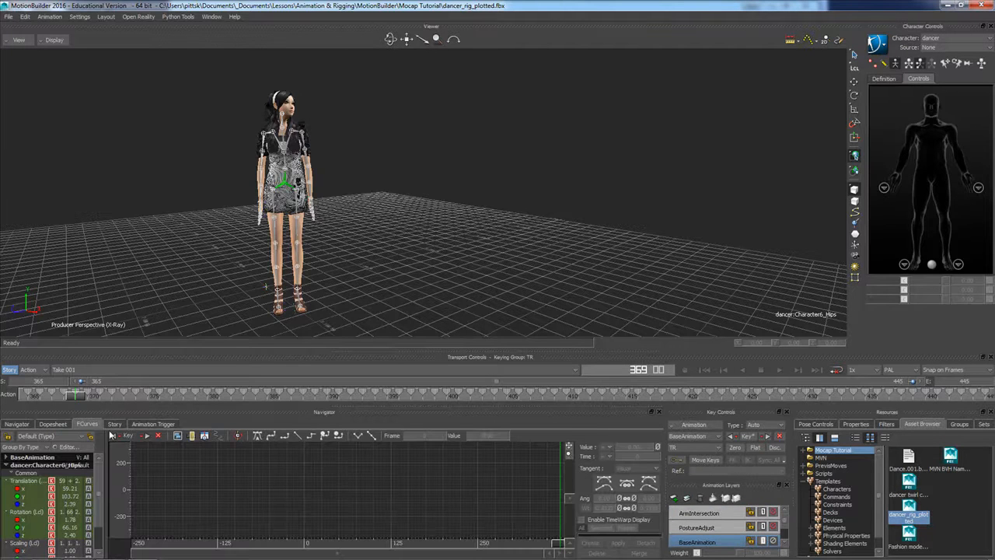
pyautogui.click(36, 489)
pyautogui.keyDown('shift'); pyautogui.click(32, 504); pyautogui.keyUp('shift')
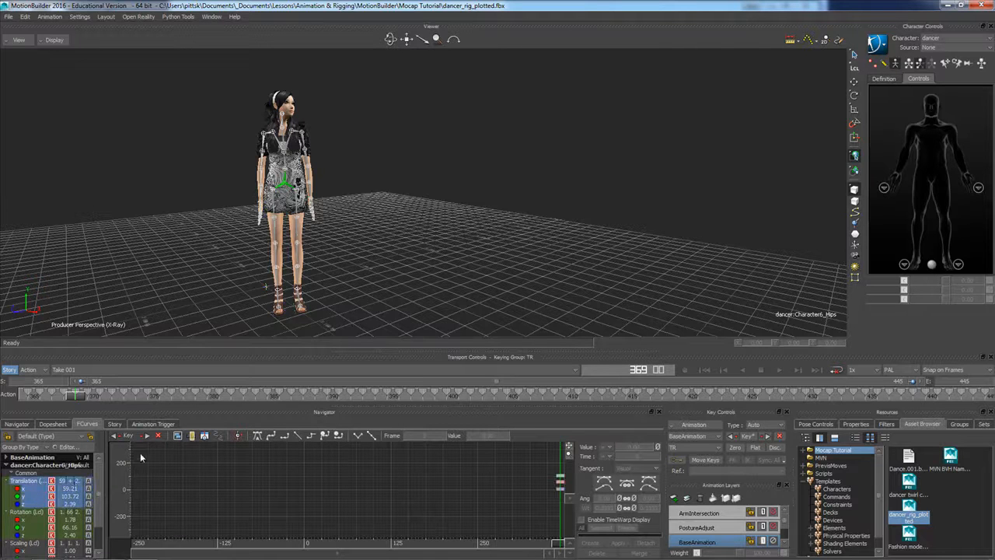
pyautogui.click(178, 436)
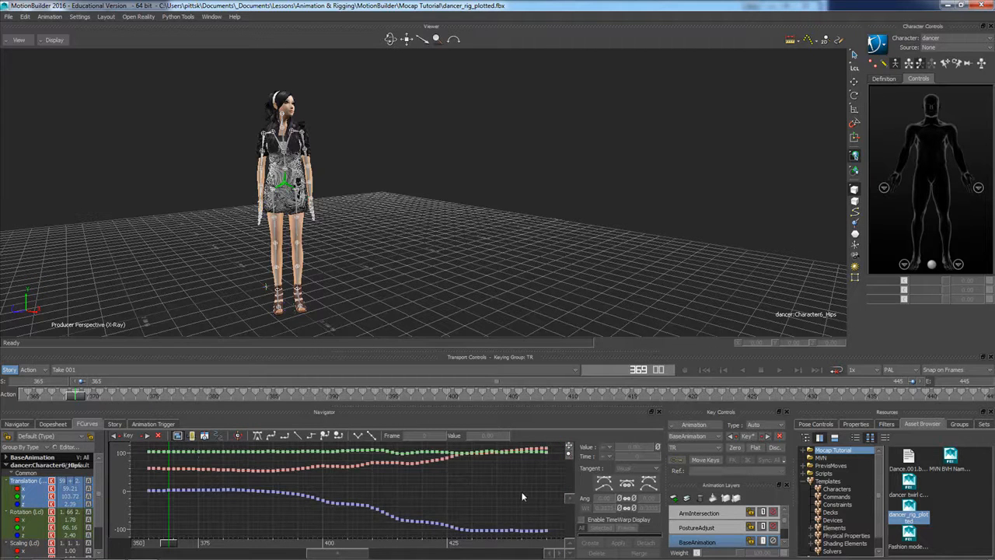
# Compare the hips' keys on the PostureAdjust and ArmIntersection layers with those on BaseAnimation
pyautogui.click(704, 528)
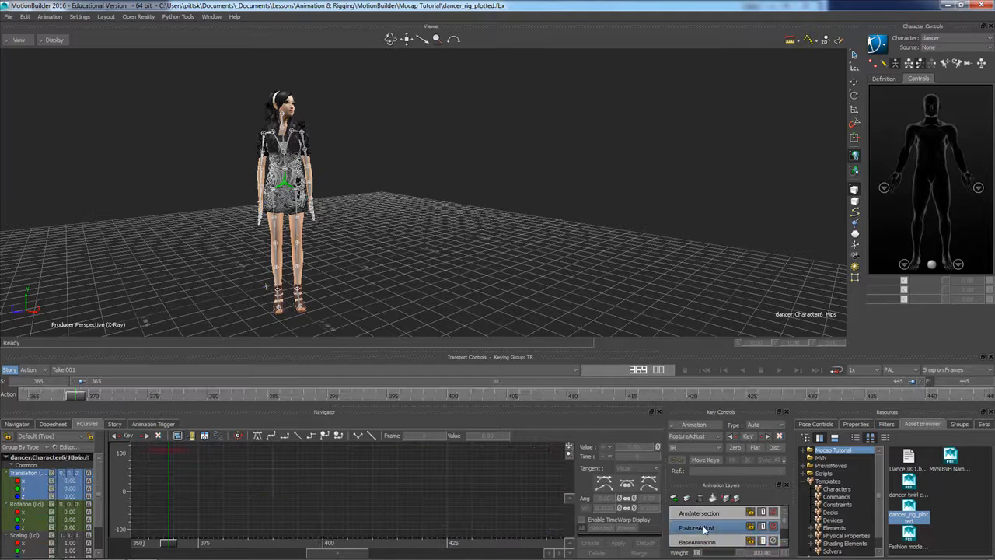
pyautogui.click(700, 514)
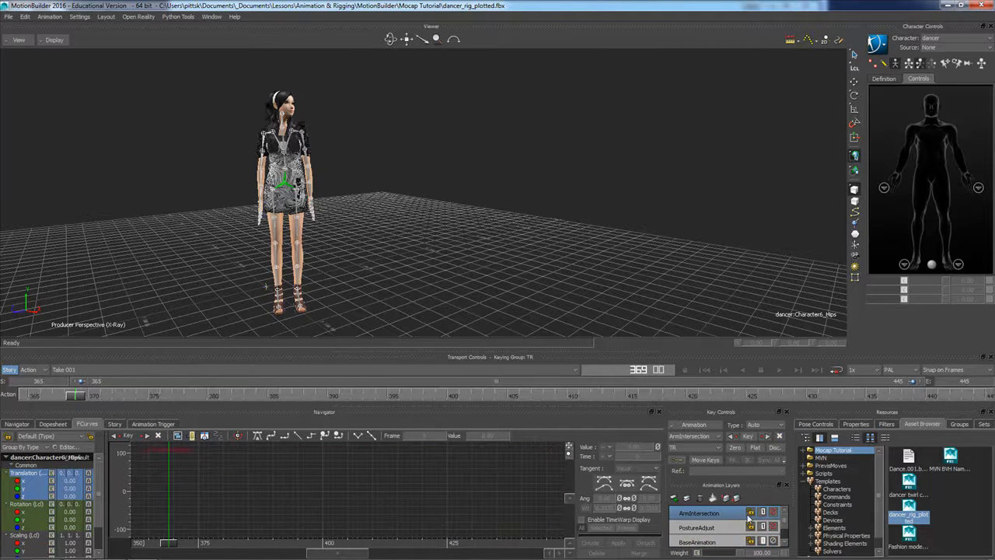
pyautogui.click(706, 529)
pyautogui.click(700, 542)
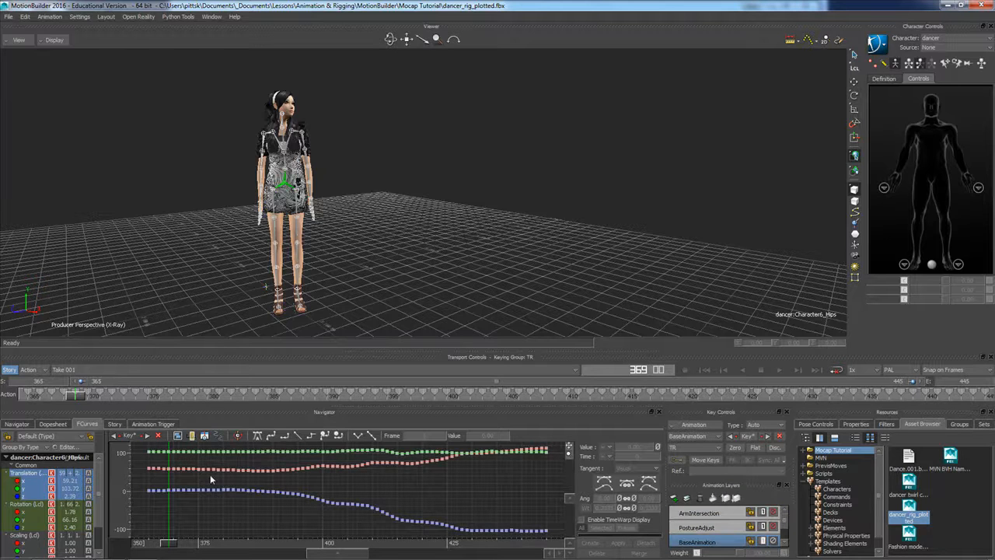
# Delete the dancer control rig from the scene
pyautogui.click(18, 424)
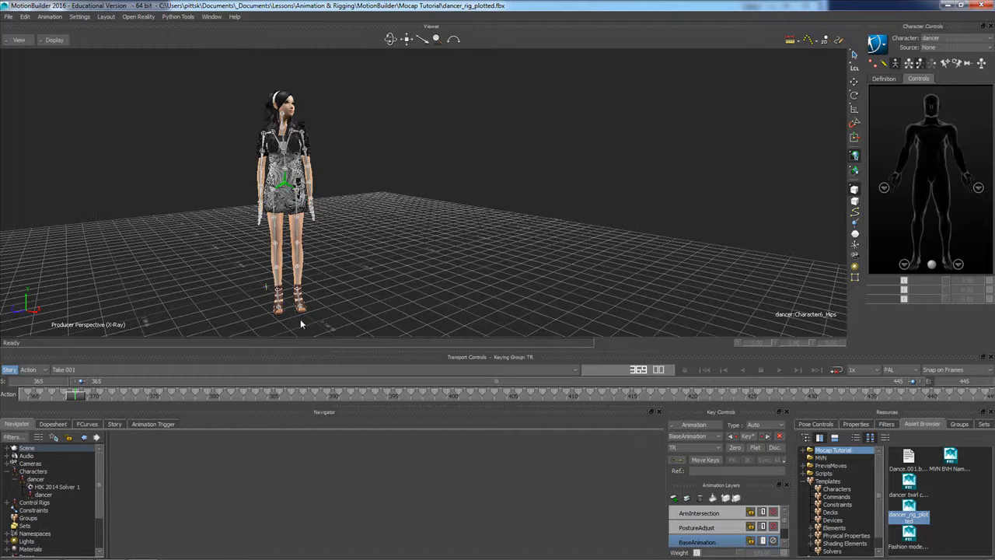
pyautogui.click(8, 505)
pyautogui.click(35, 510)
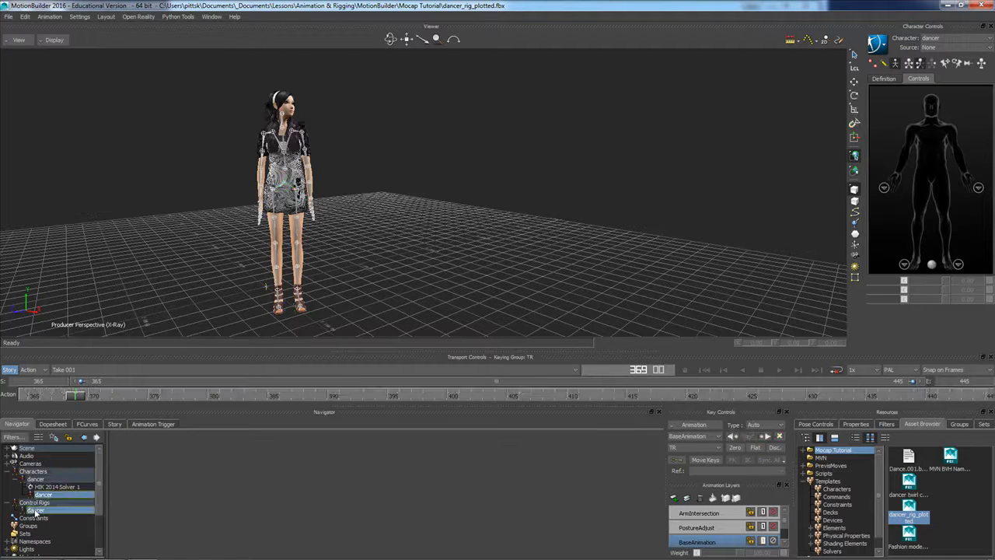
pyautogui.rightClick(35, 510)
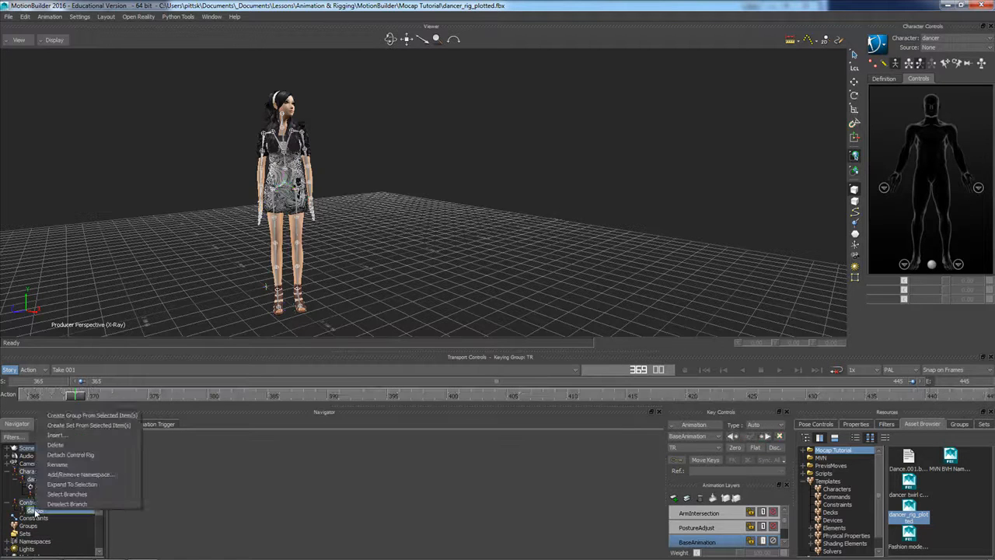
pyautogui.click(70, 454)
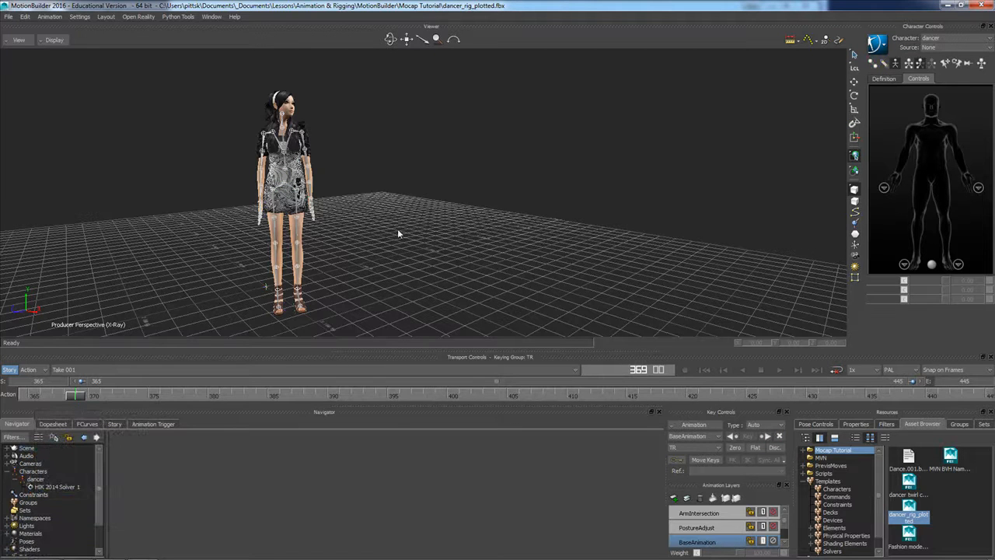
# Save the scene as "dancer twirl cleaned" in binary FBX format with embedded media, overwriting the existing file with the default save options
pyautogui.click(9, 17)
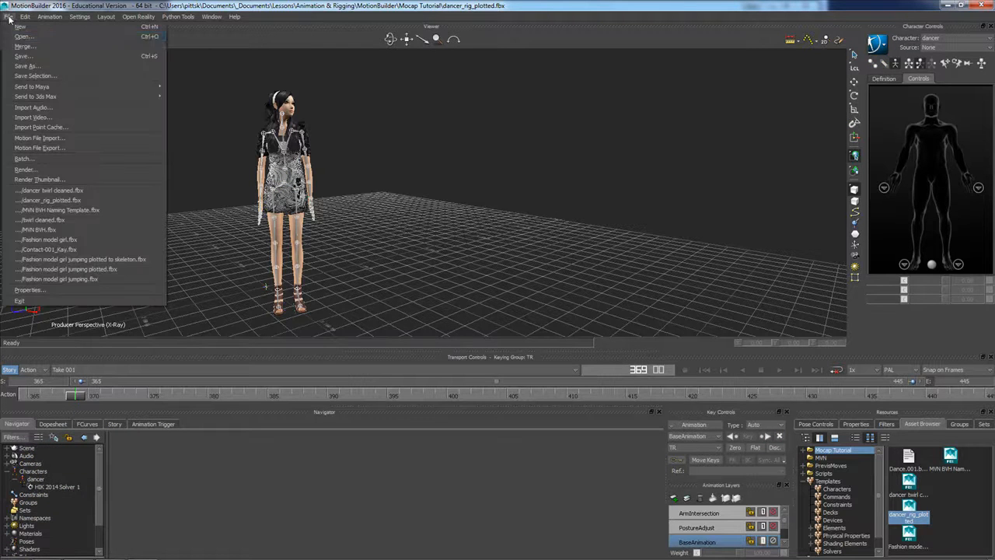
pyautogui.click(23, 67)
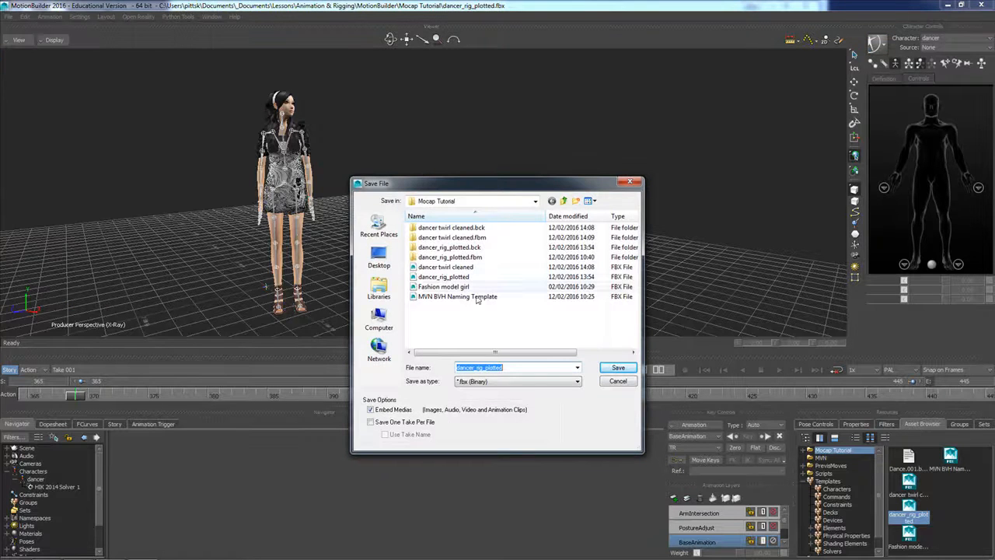
pyautogui.click(446, 267)
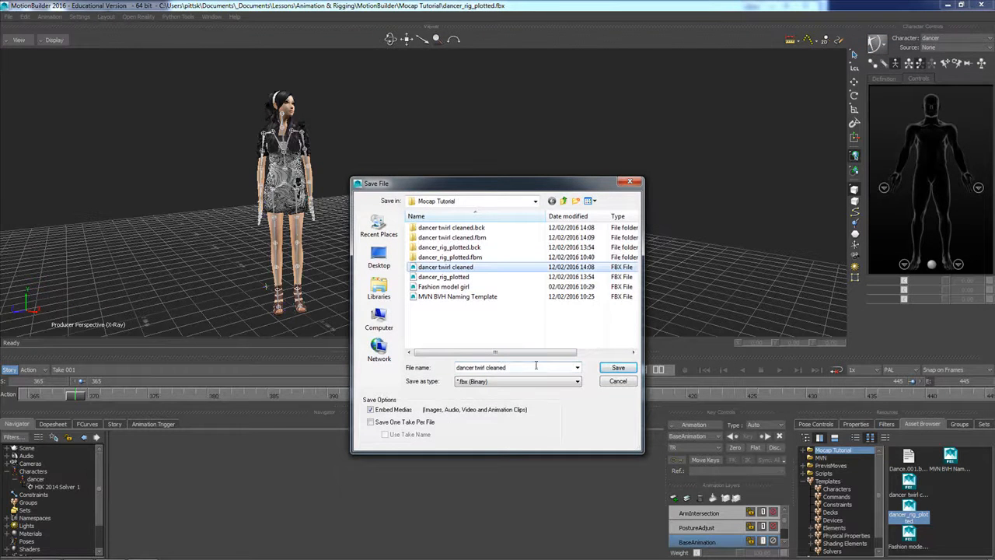
pyautogui.click(618, 368)
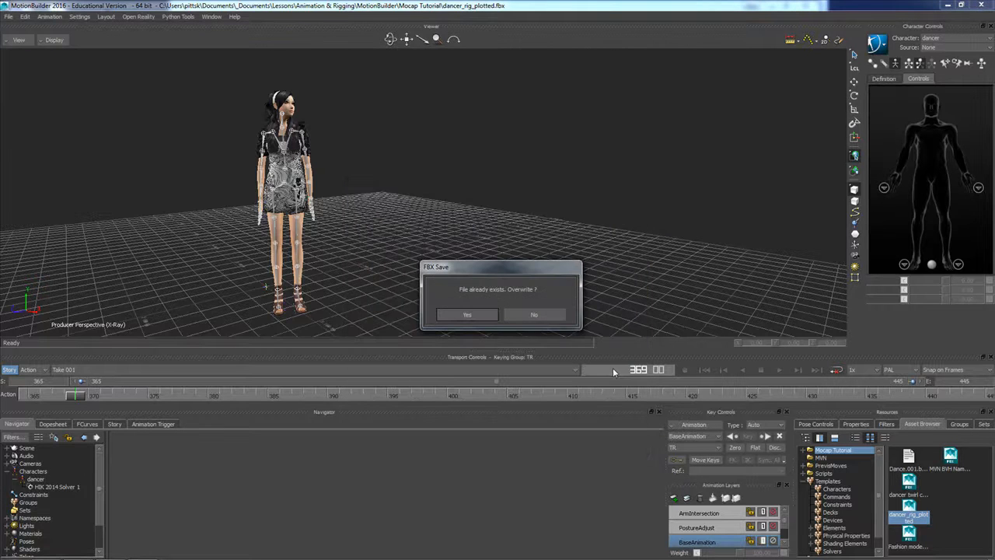
pyautogui.click(484, 315)
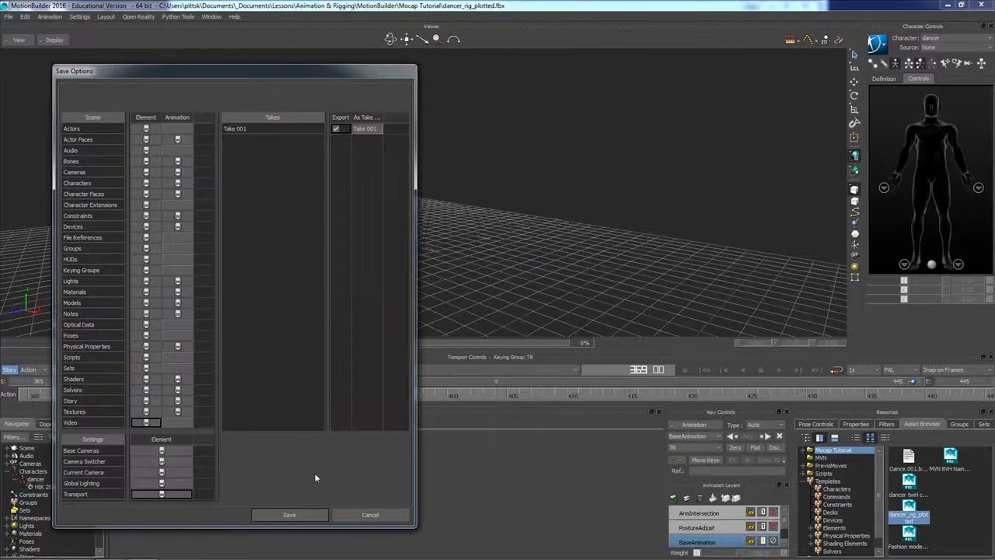
pyautogui.click(318, 515)
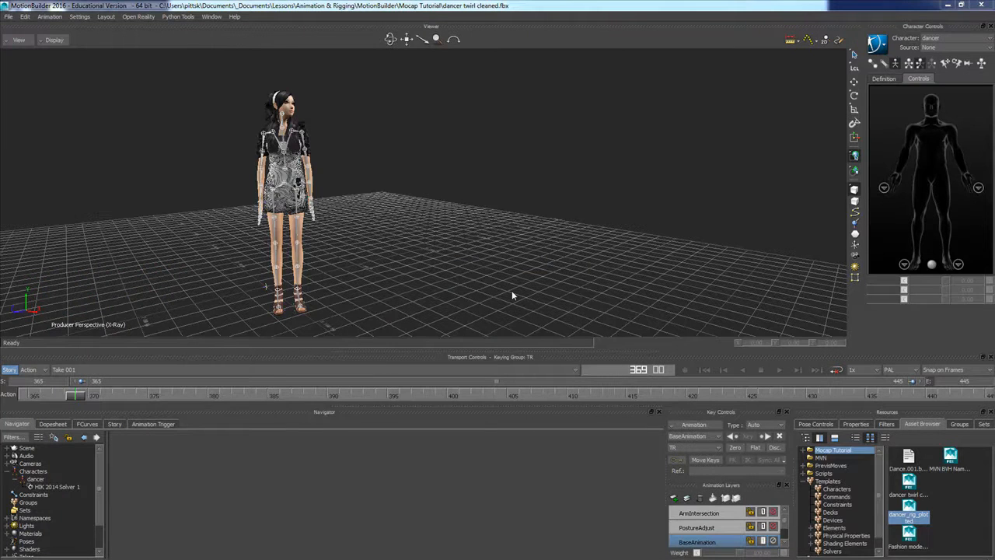